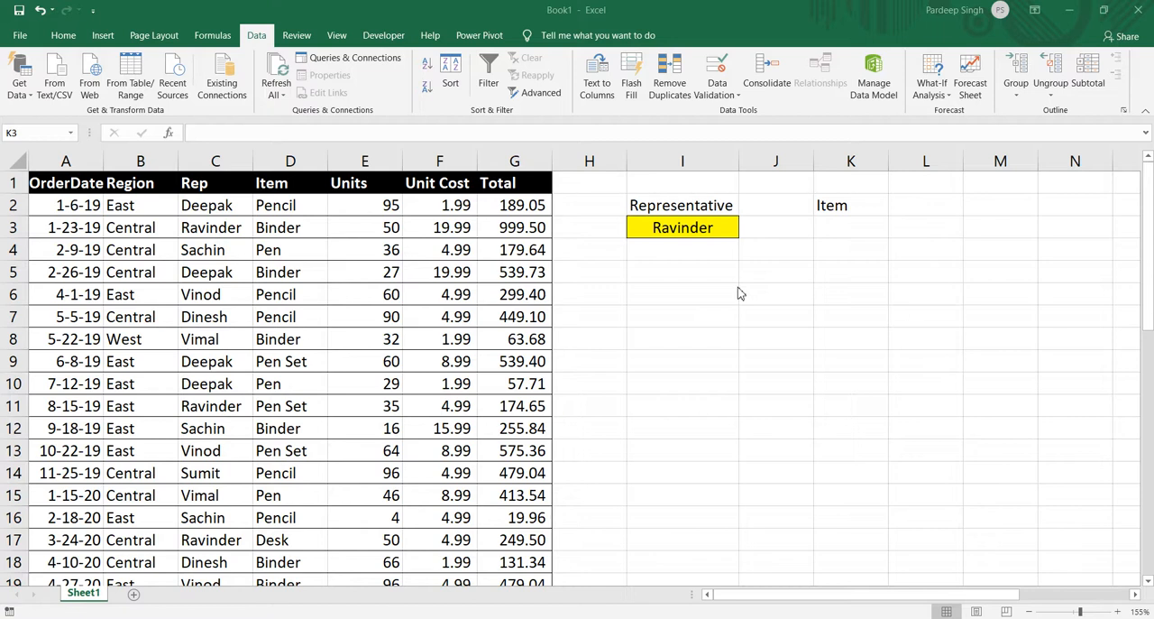
Change the representative in I3 to the fifth listed name, and back to the second listed name.
left_click(691, 227)
left_click(691, 227)
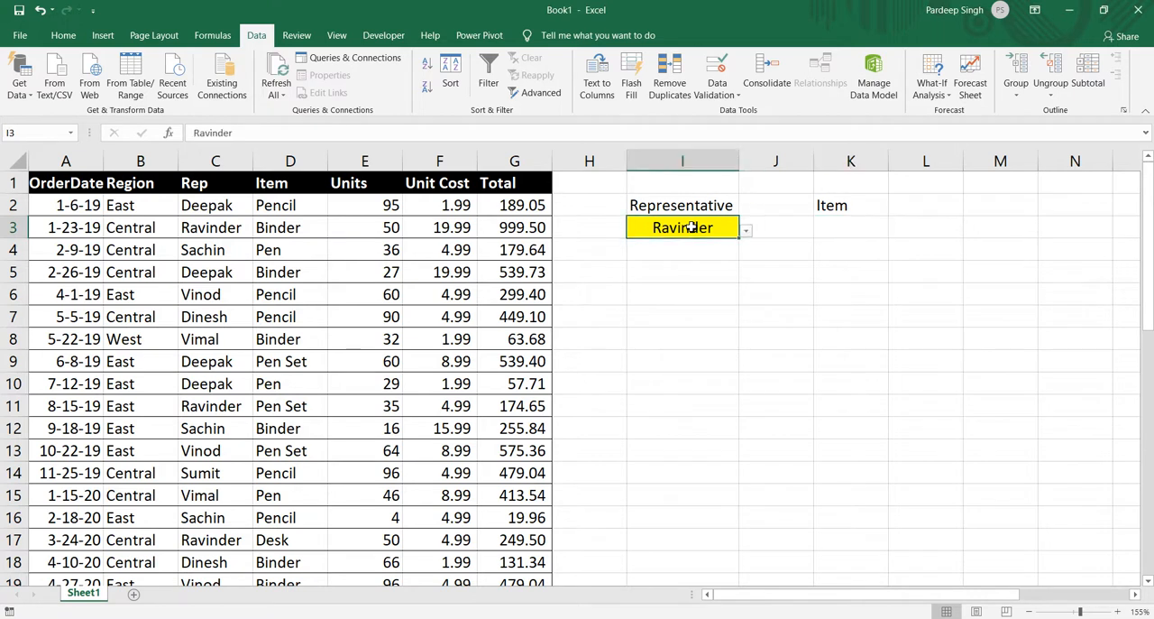
left_click(747, 233)
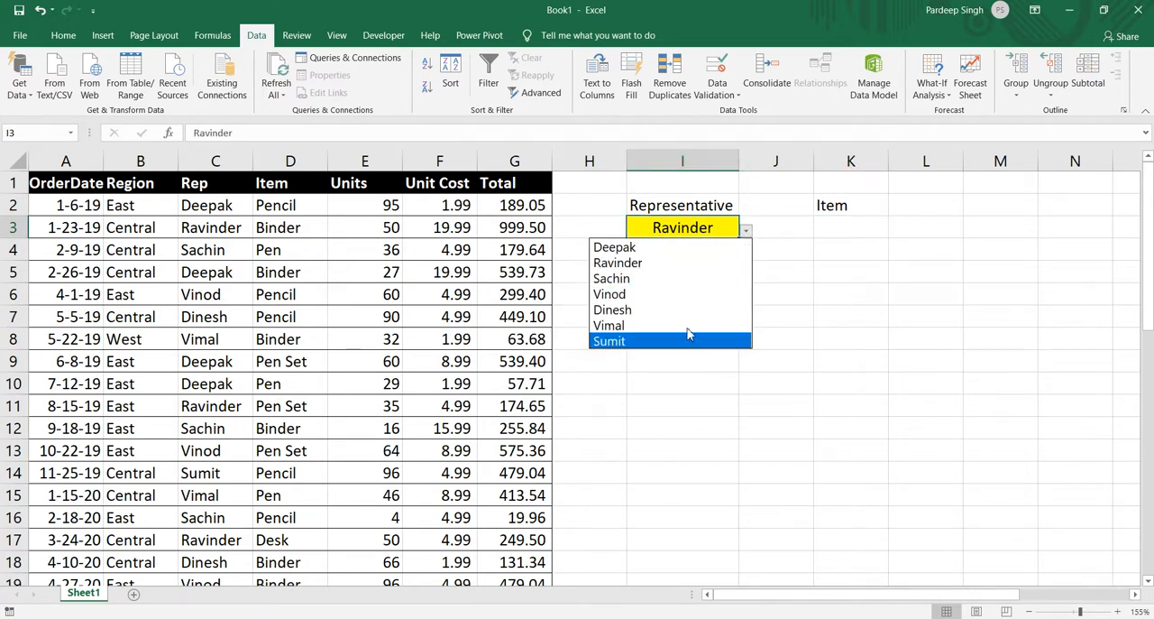
left_click(689, 310)
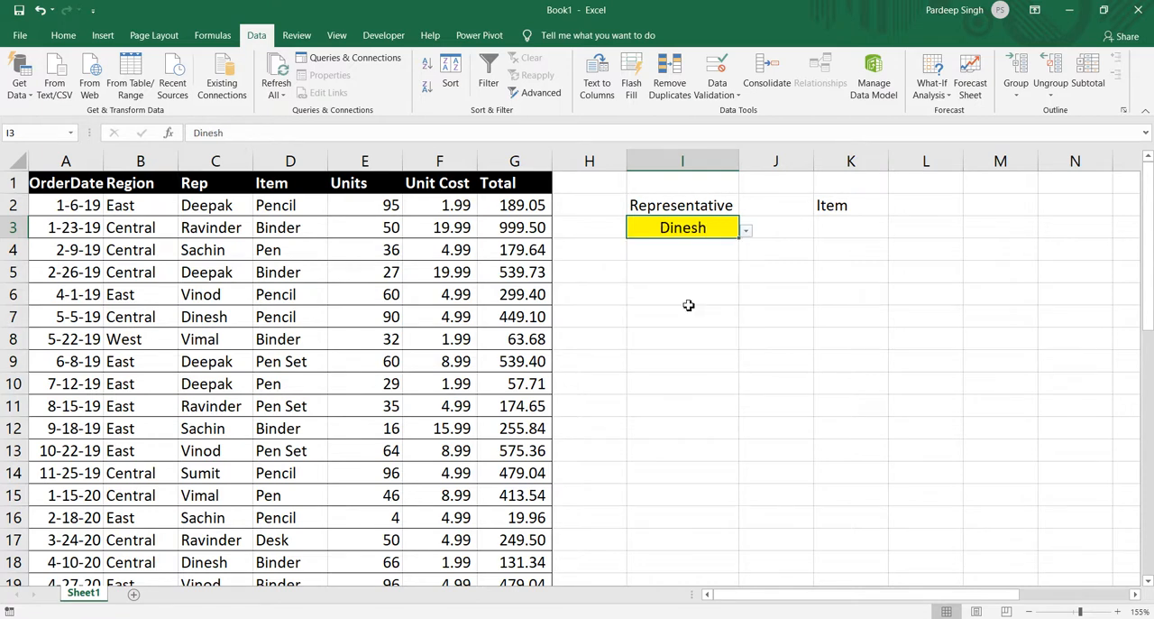
left_click(747, 231)
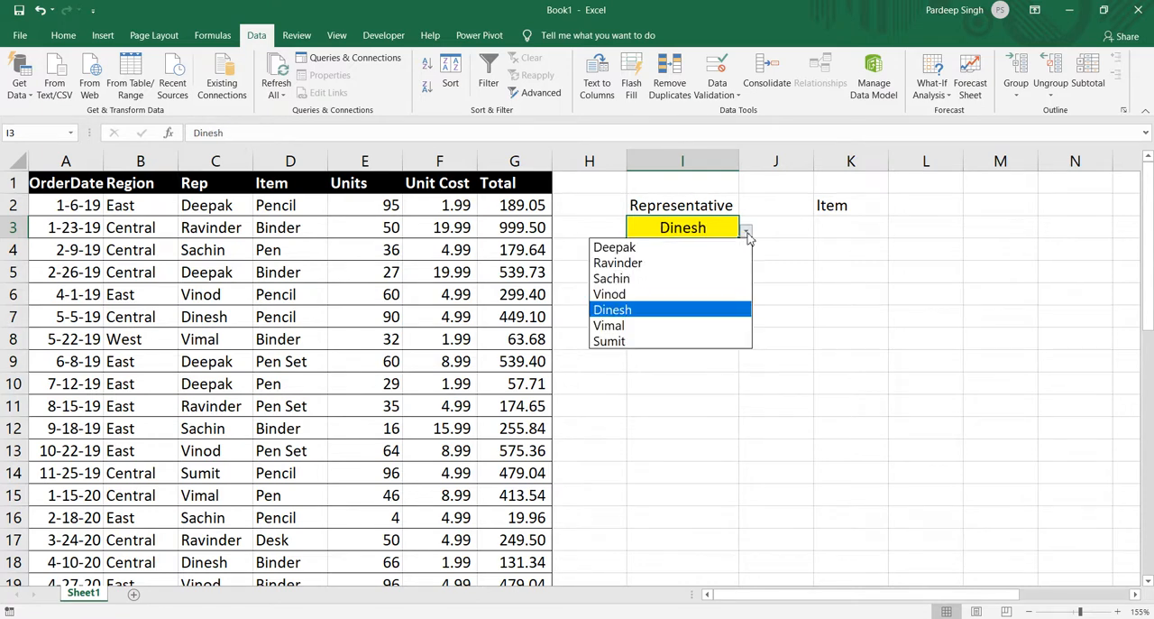
left_click(709, 263)
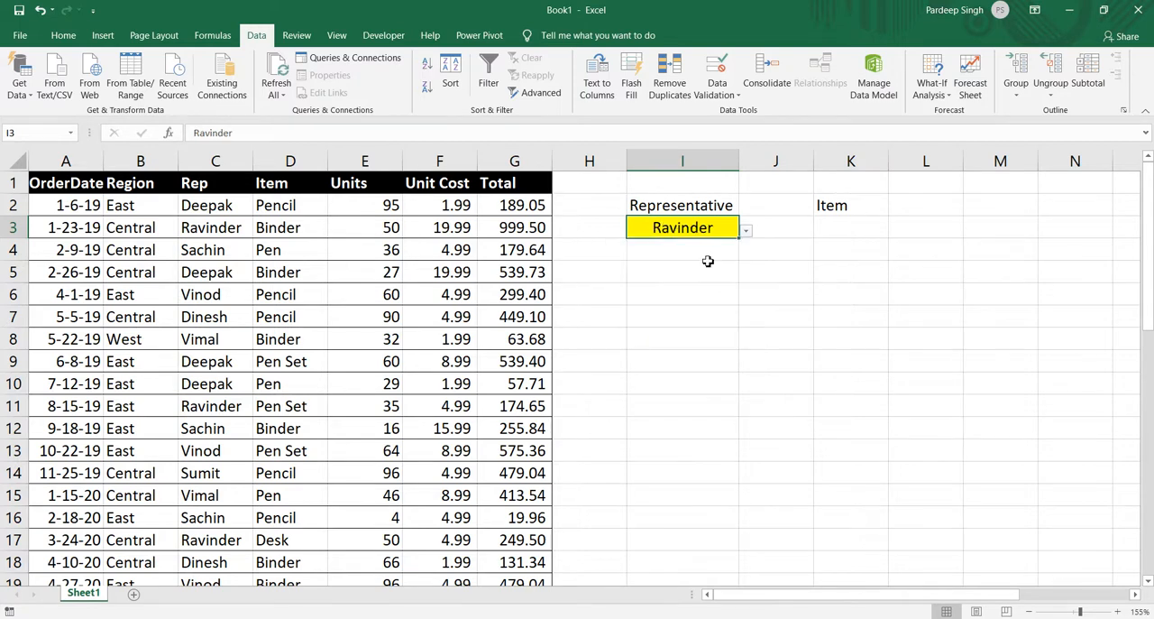
left_click(837, 227)
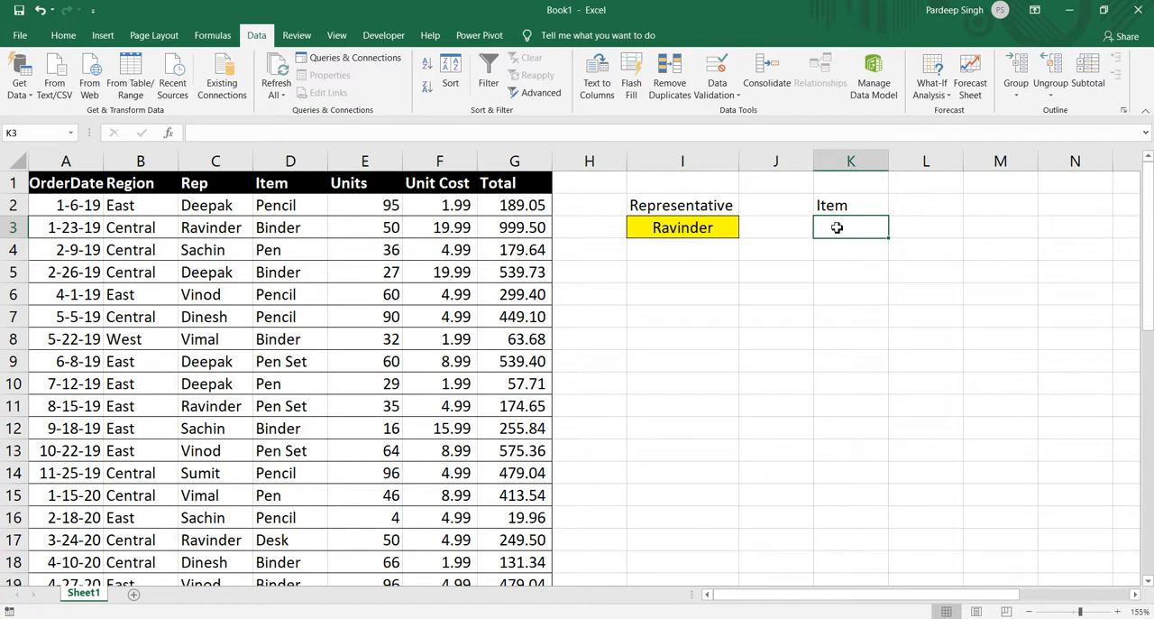
key("shift+Down")
key("shift+Down")
key("shift+Down")
key("shift+Down")
key("shift+Down")
key("shift+Down")
key("shift+Down")
key("shift+Down")
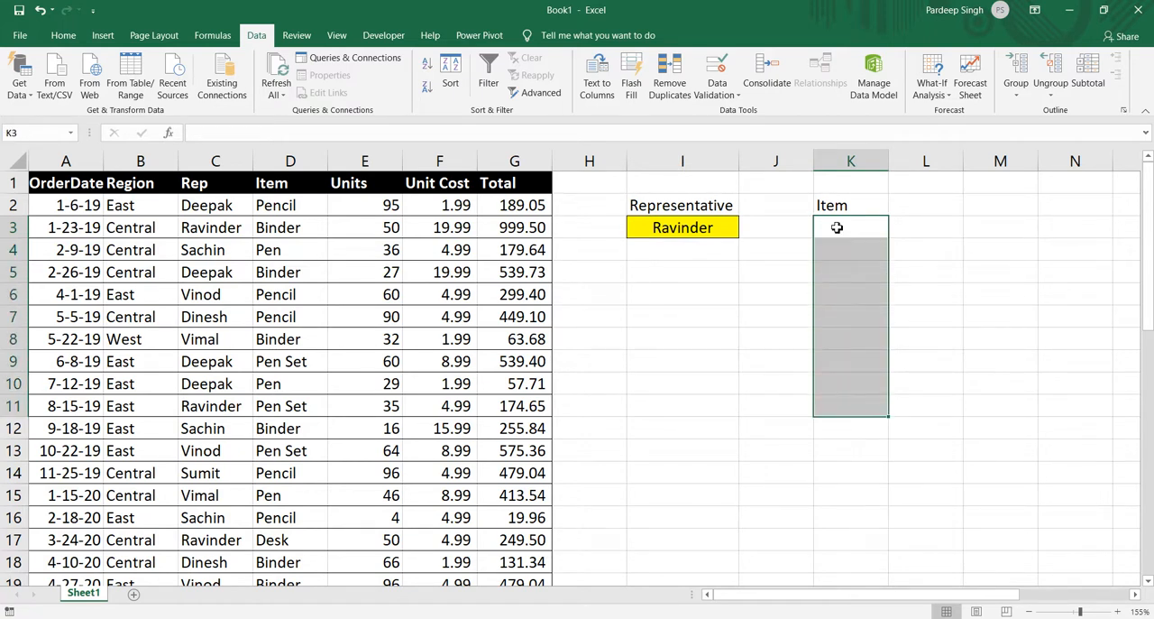
key("Up")
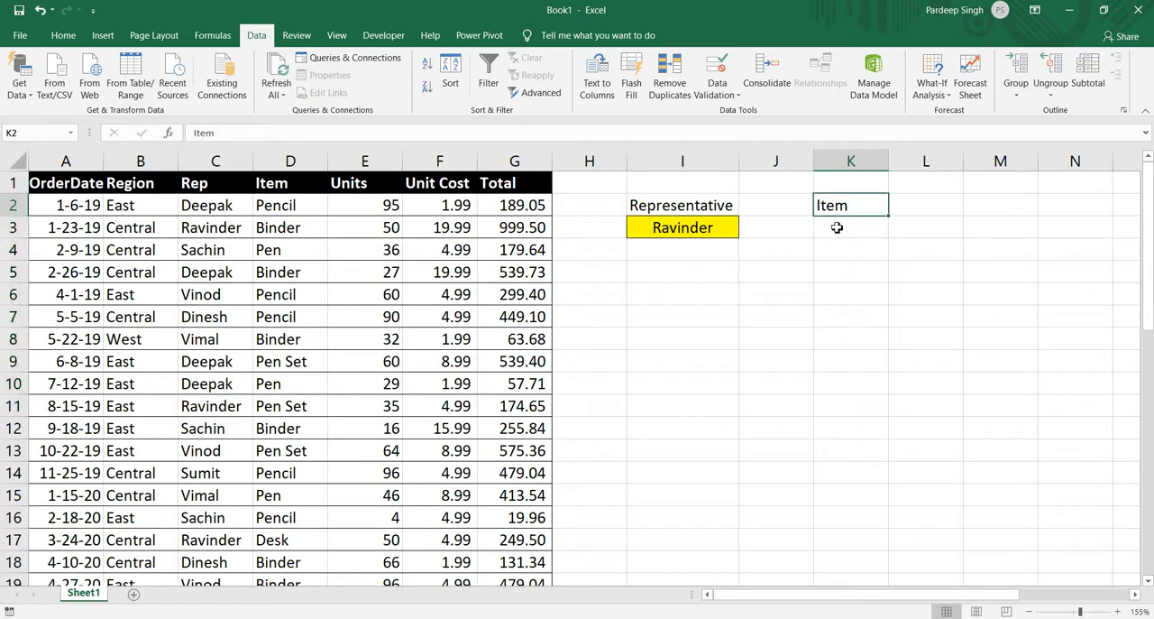
Start a VLOOKUP formula in K3 with the absolute reference $I$3 as the lookup value.
left_click(836, 228)
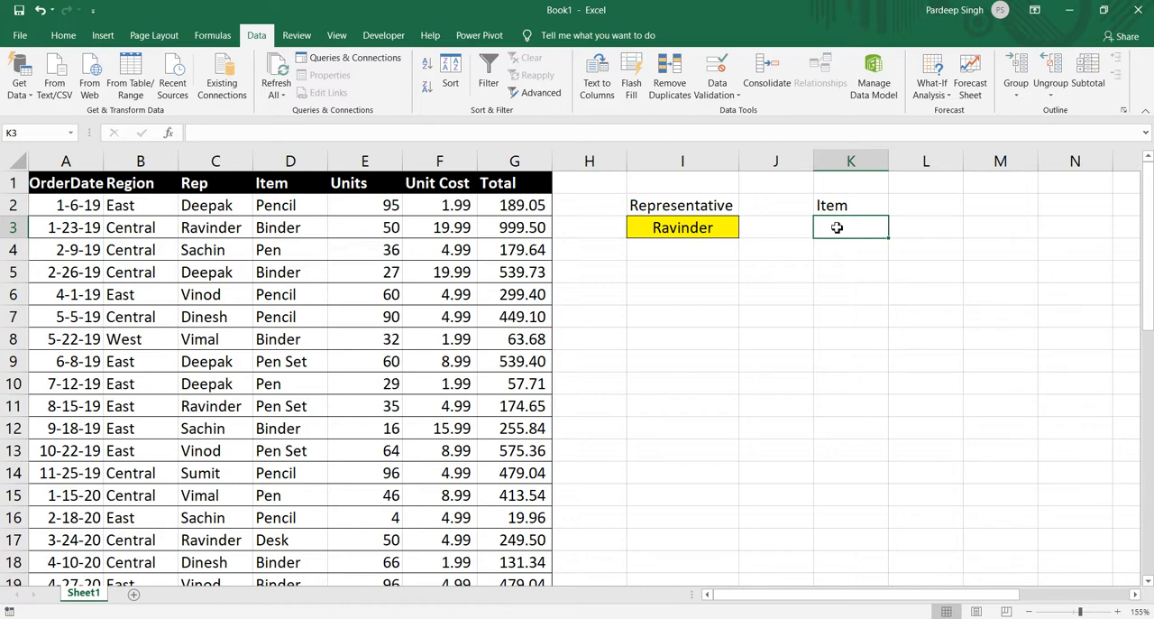
type("=vl")
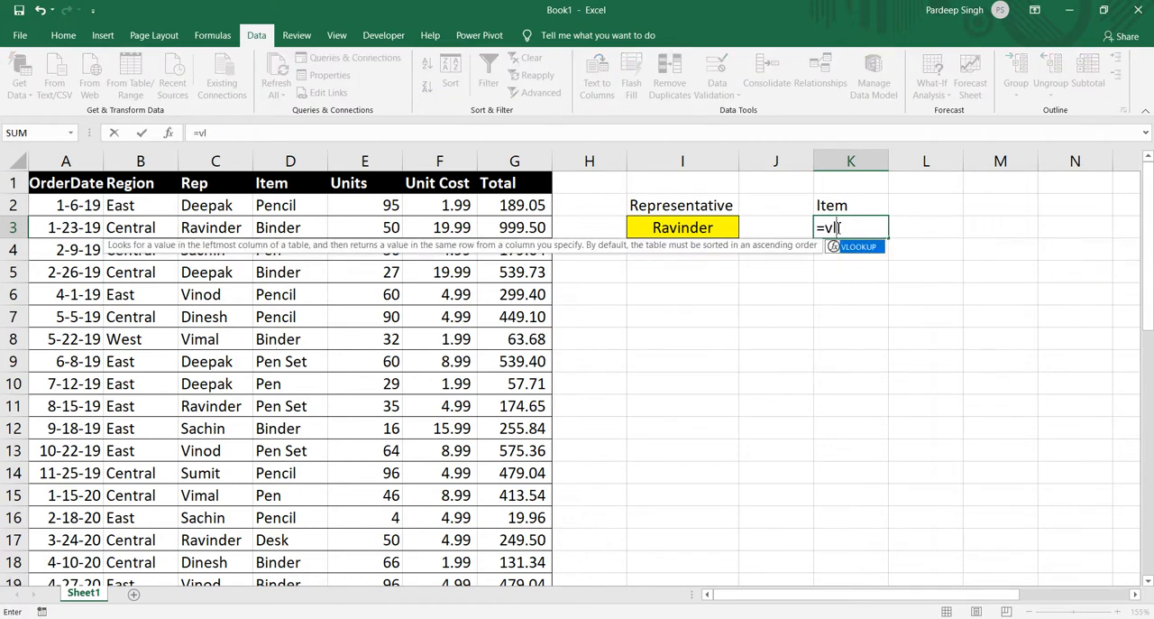
key("Tab")
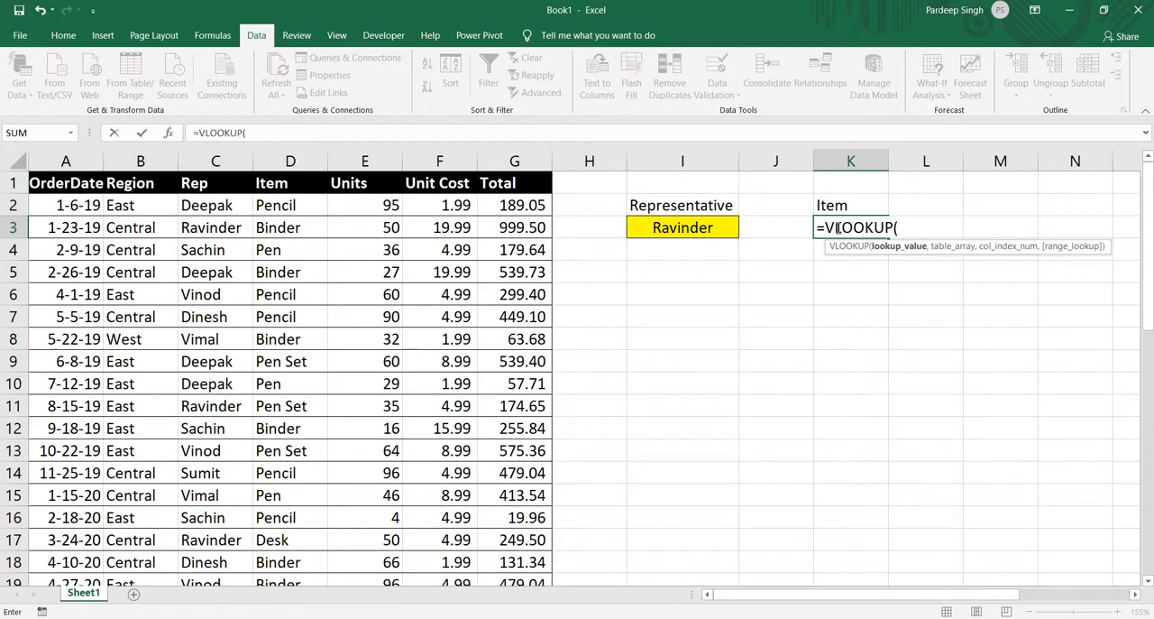
left_click(728, 227)
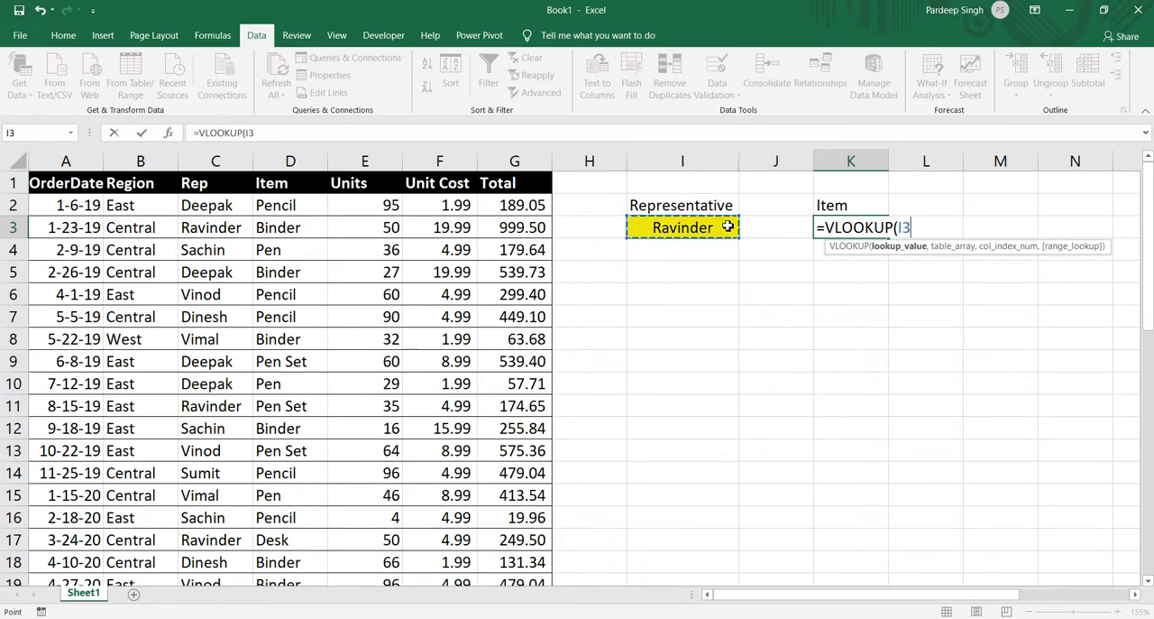
key("F4")
type(",")
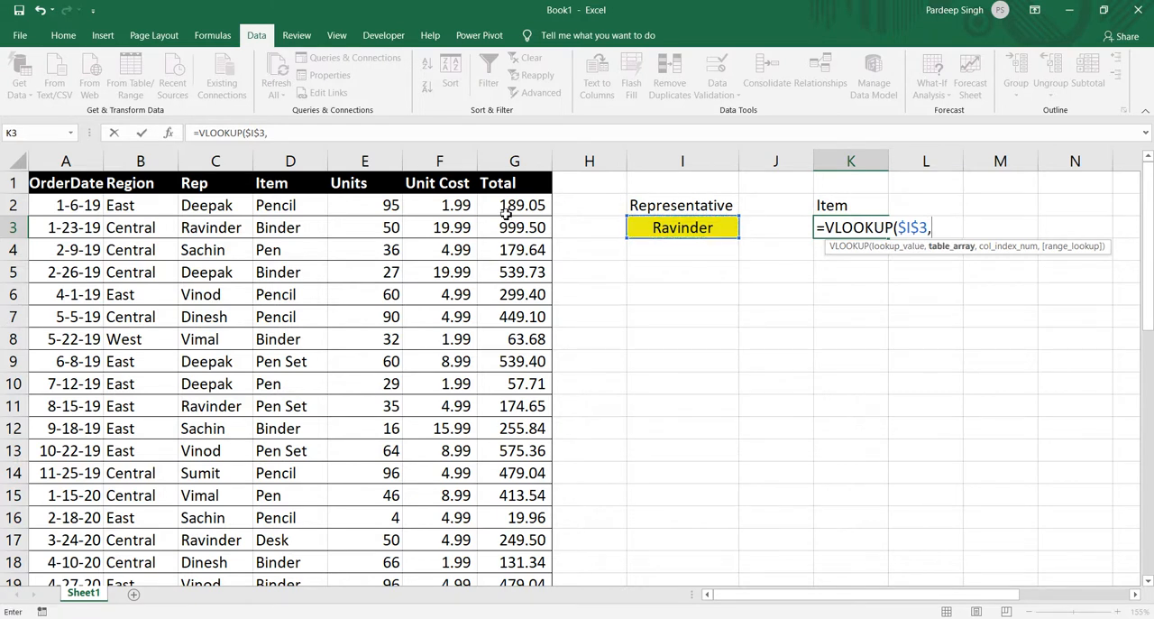
Complete the K3 VLOOKUP with table array $C$2:$D$20, column index 2 and range lookup 0.
left_click(217, 207)
left_click_drag(217, 207, 290, 562)
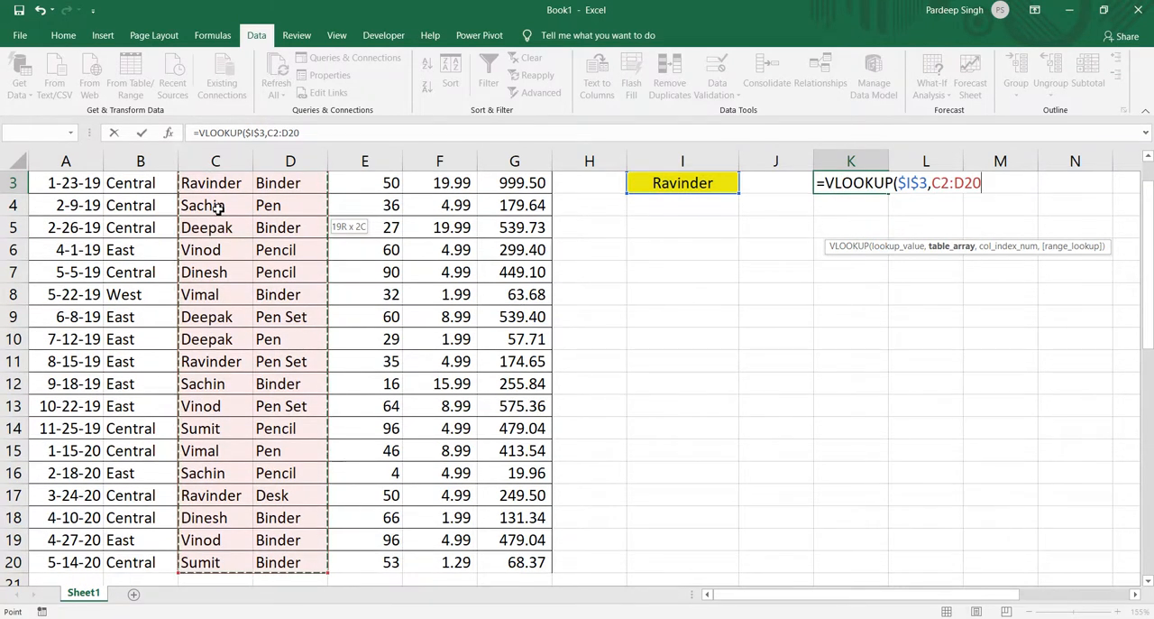
key("F4")
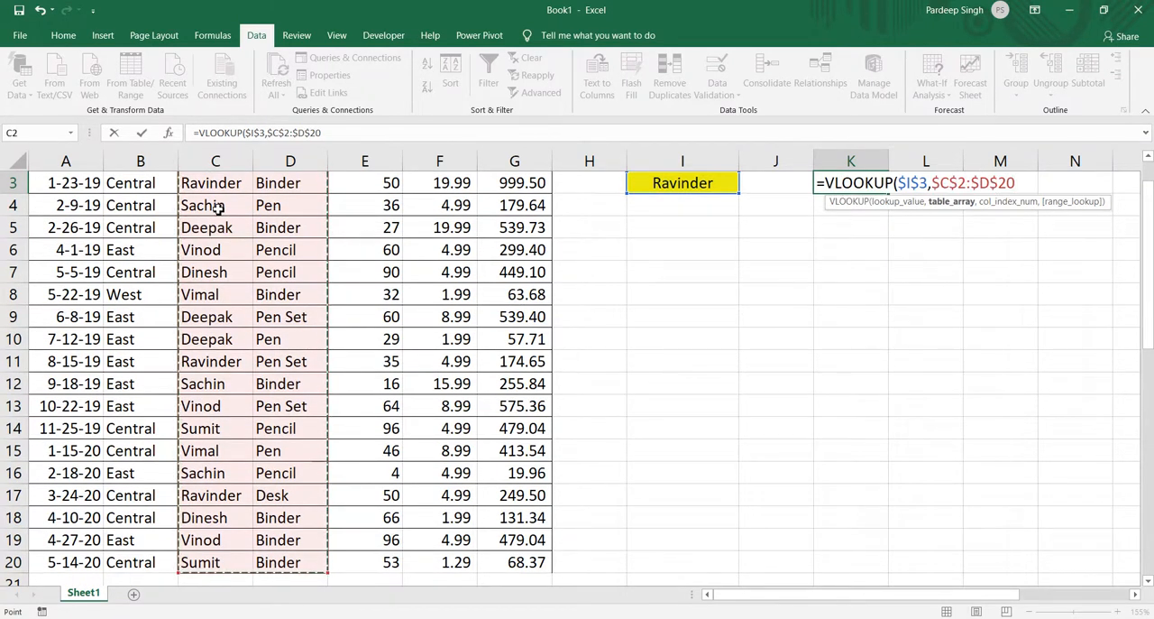
type(",2,")
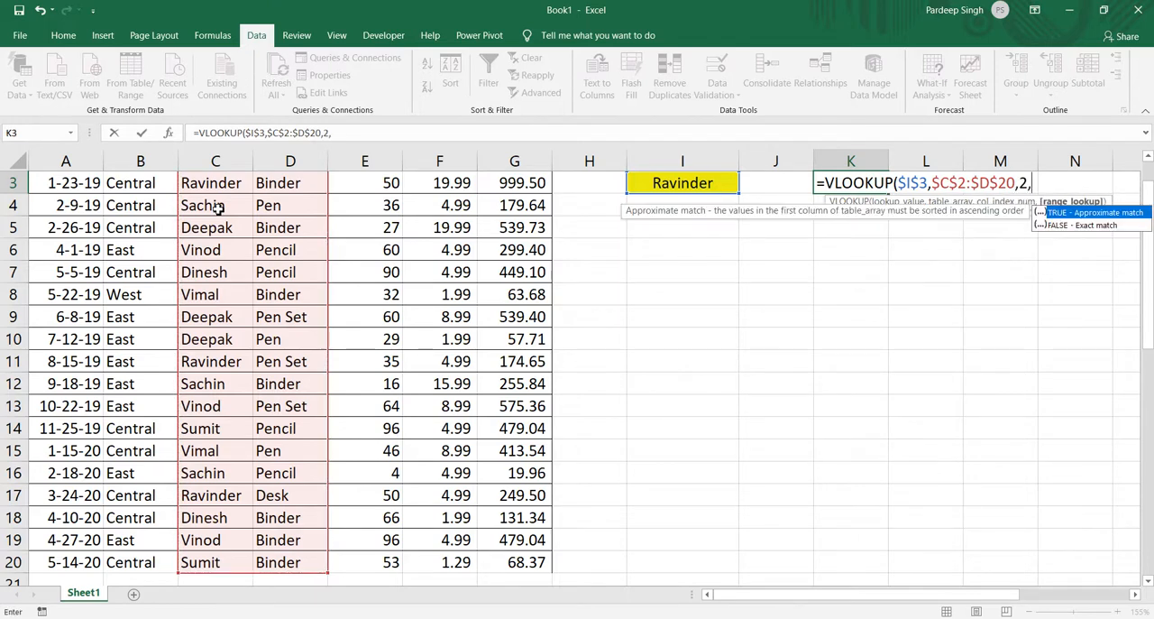
type("0)")
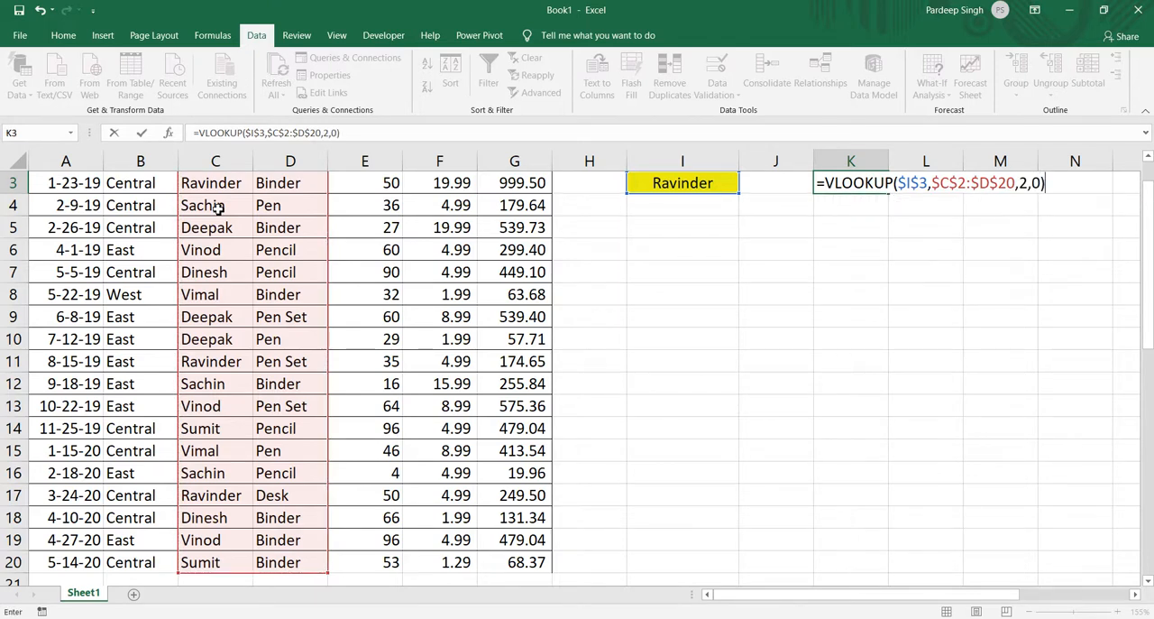
key("ctrl+Return")
key("Return")
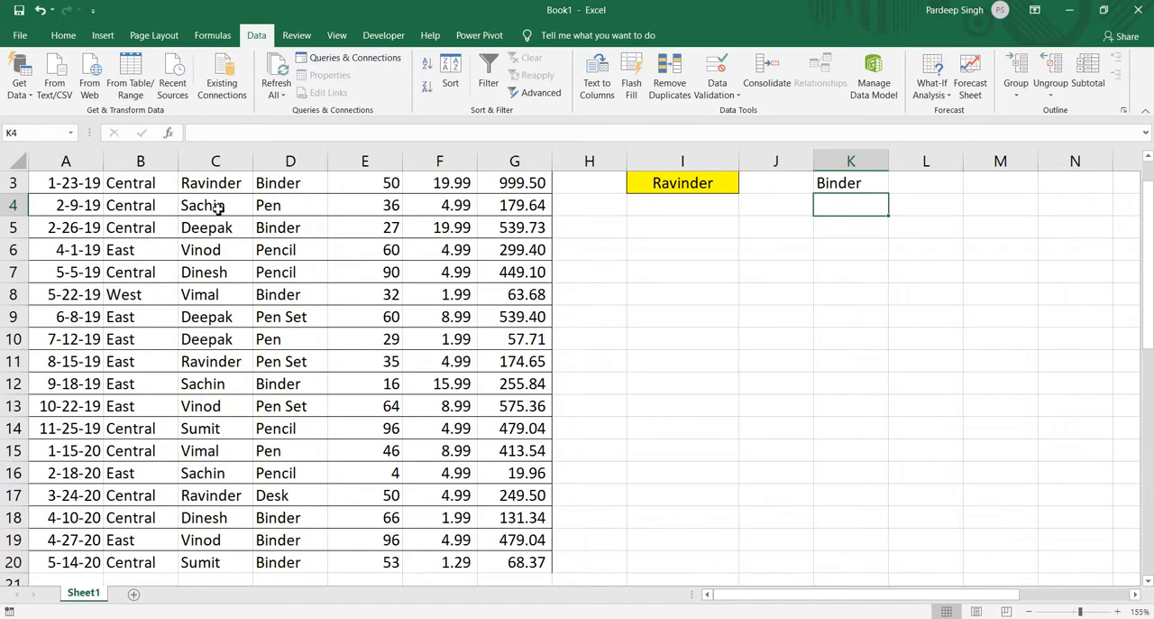
Fill the VLOOKUP formula from K3 down through K9.
key("Up")
key("Up")
key("Up")
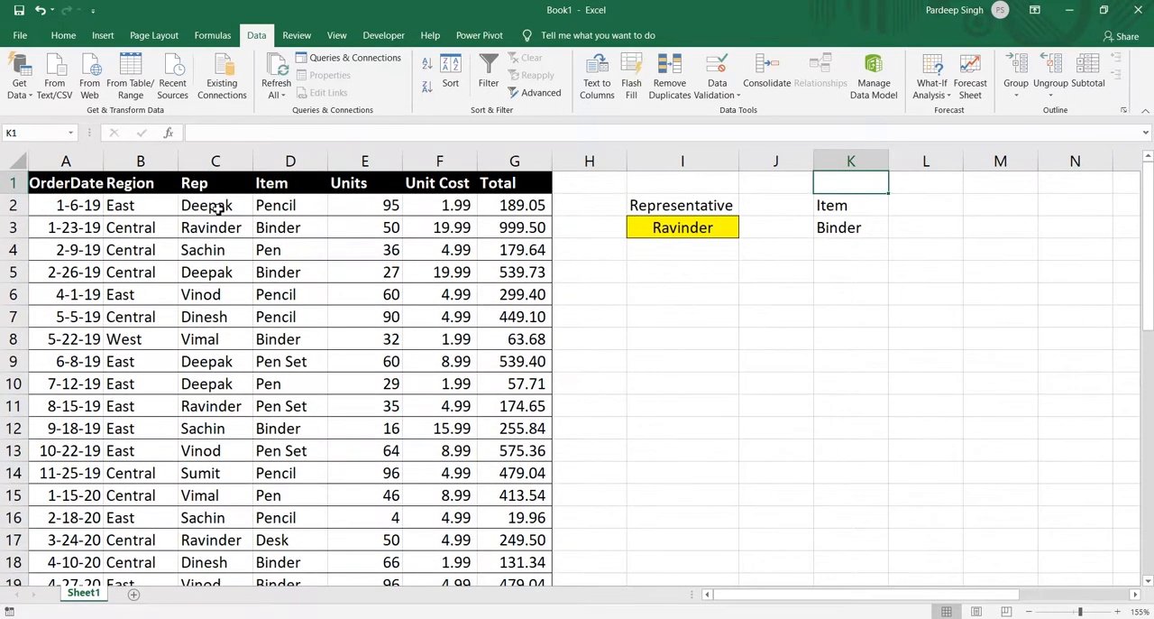
key("Down")
key("Down")
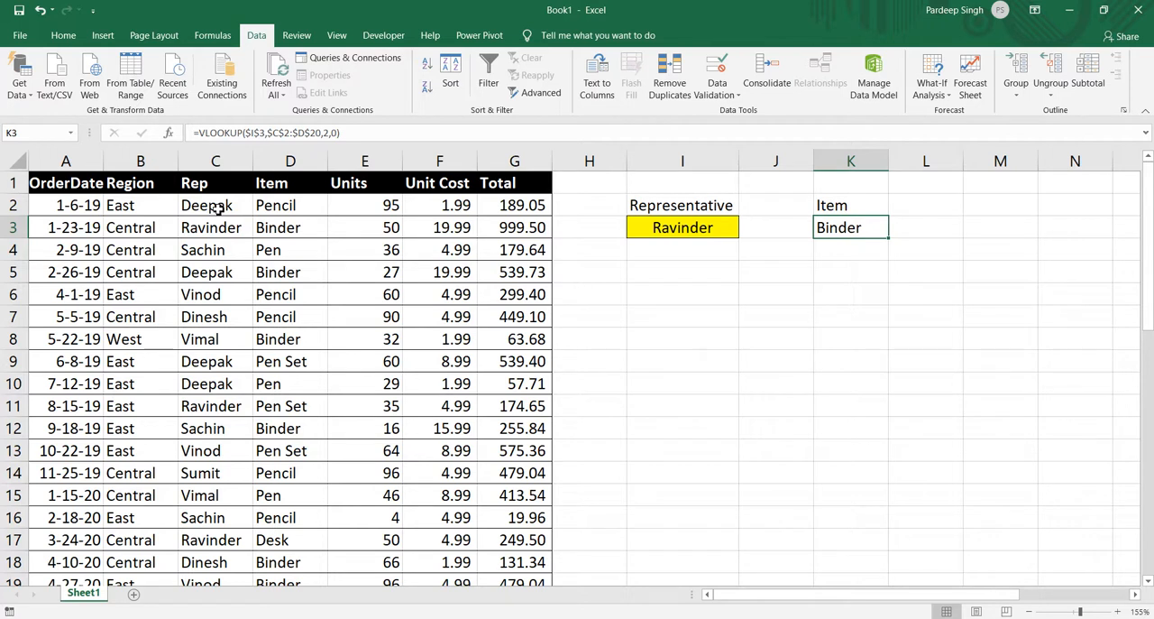
key("shift+Down")
key("shift+Down")
key("shift+Down")
key("shift+Down")
key("shift+Down")
key("shift+Down")
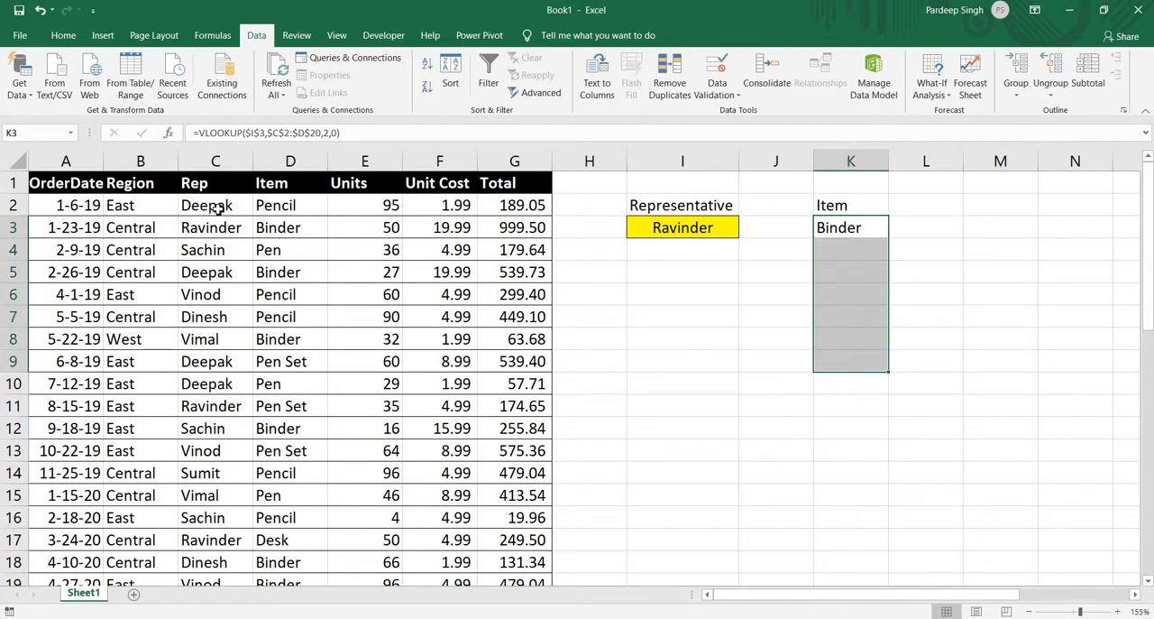
key("ctrl+d")
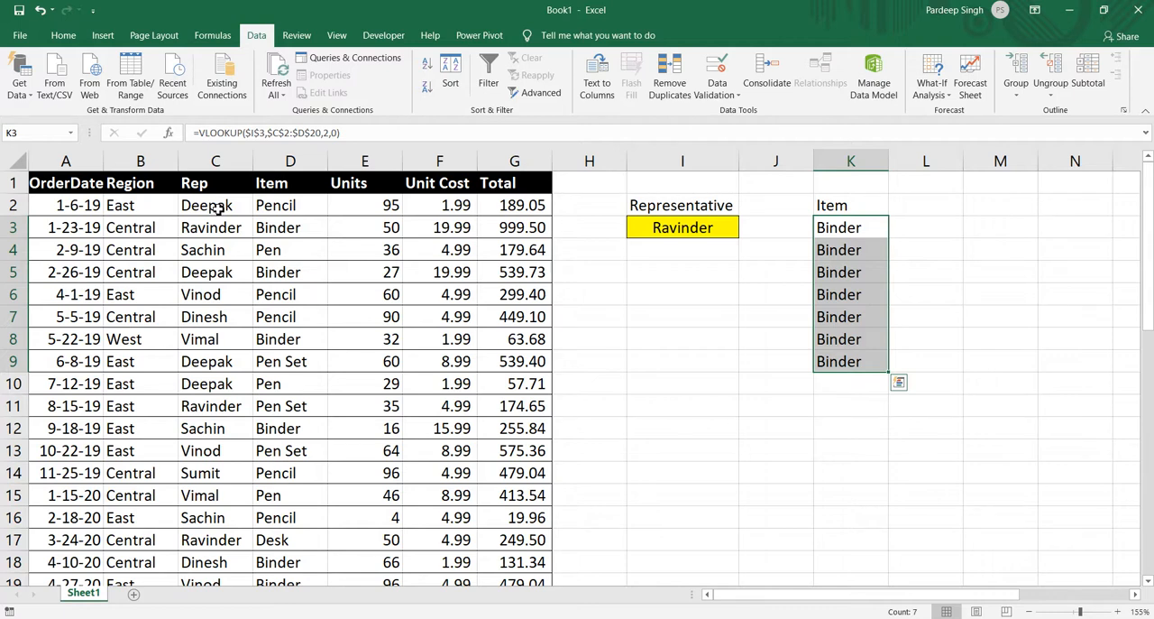
Clear the VLOOKUP formulas from K3:K9 under the Item heading.
key("shift+Up")
key("shift+Up")
key("shift+Up")
key("shift+Up")
key("shift+Up")
key("shift+Up")
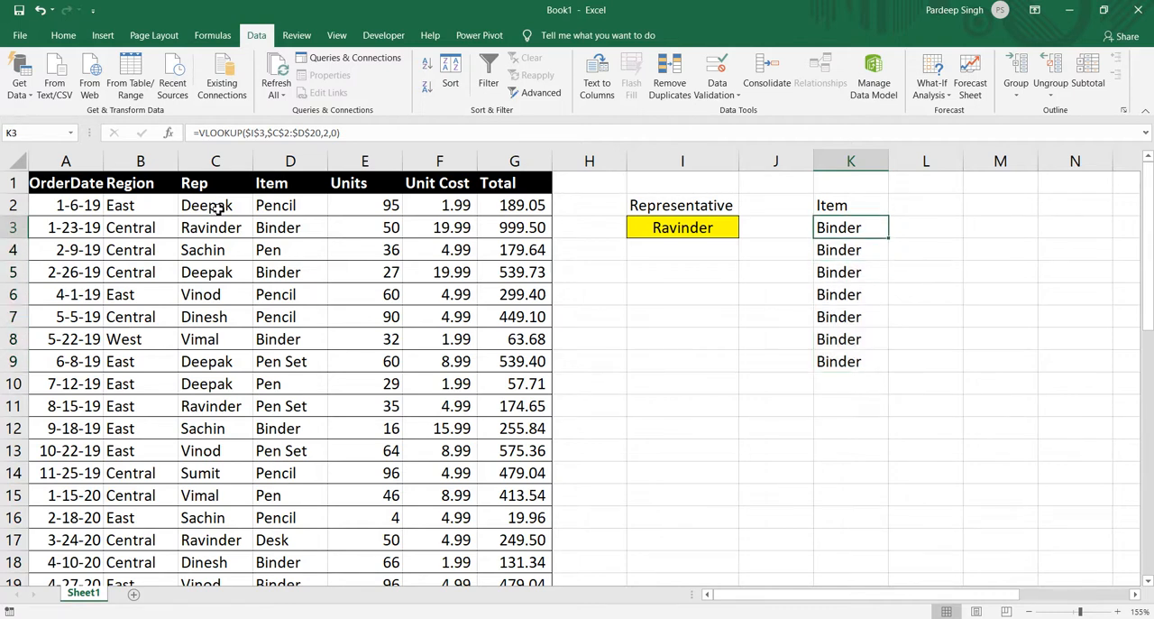
key("ctrl+shift+Down")
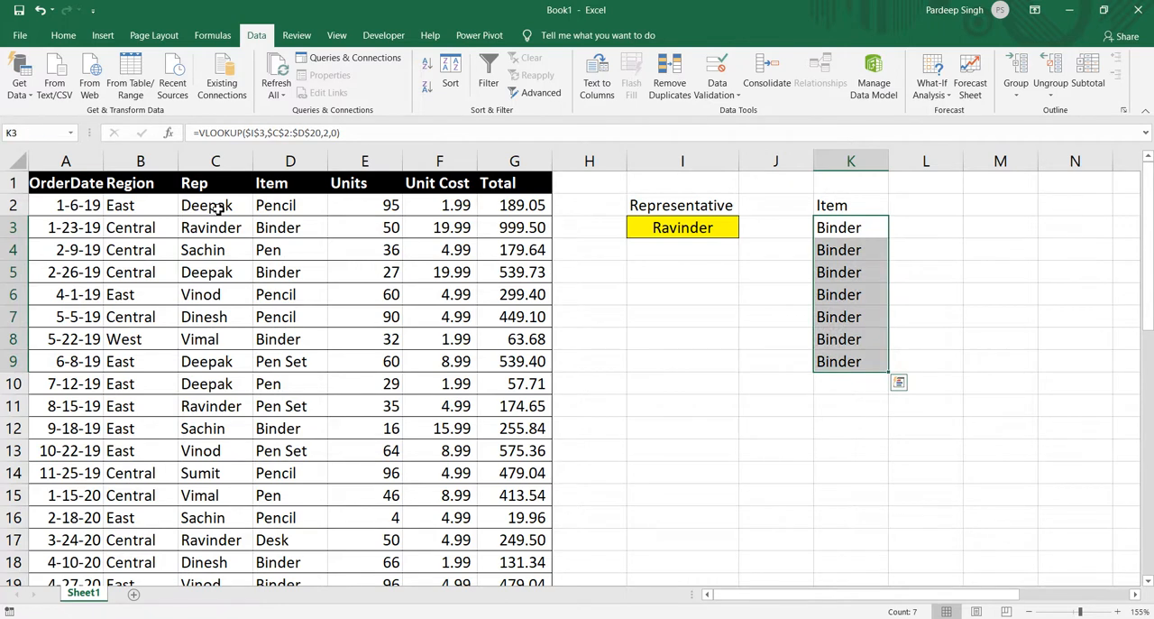
key("Delete")
List the function names index, Small, If and Row in cells I5 to I8.
key("Down")
key("Down")
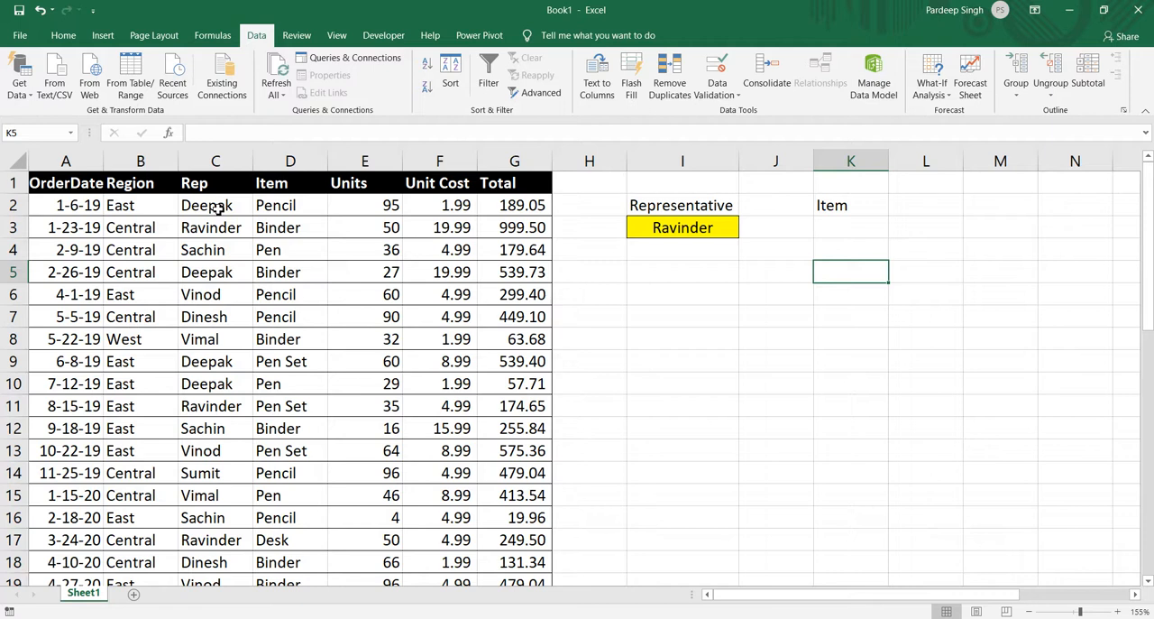
key("Left")
key("Left")
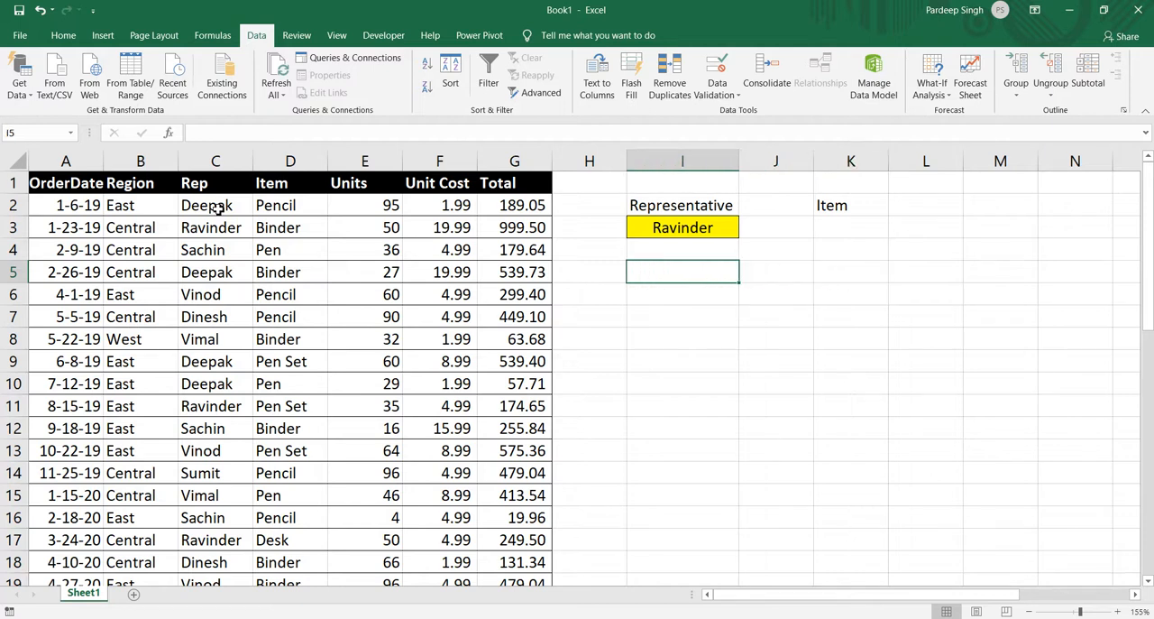
type("index")
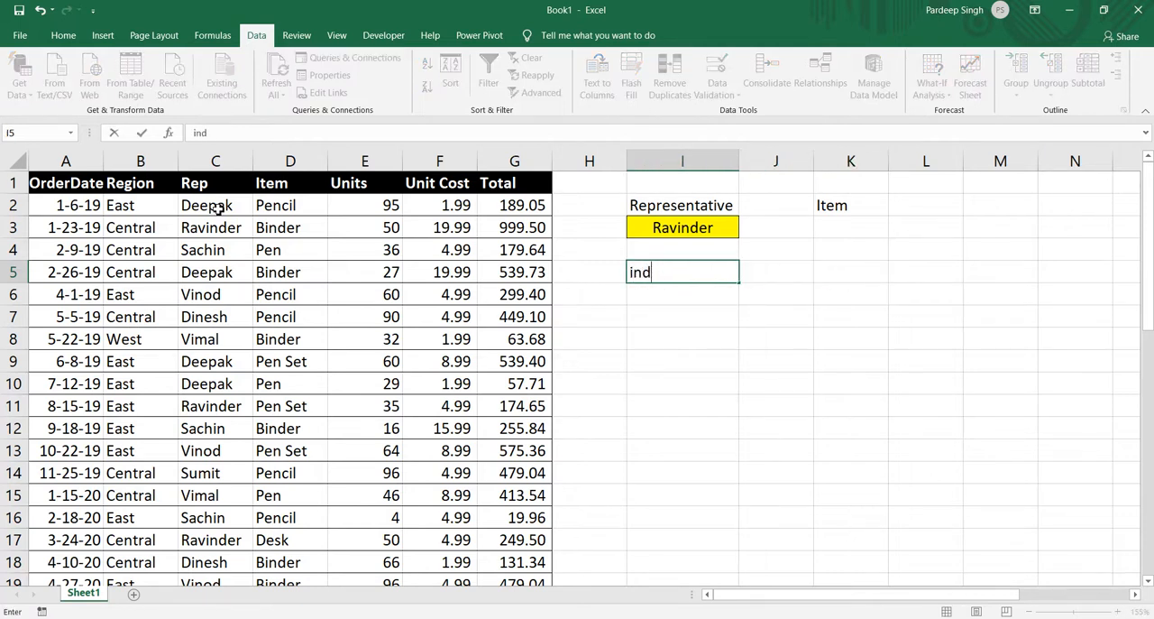
key("Return")
type("Small")
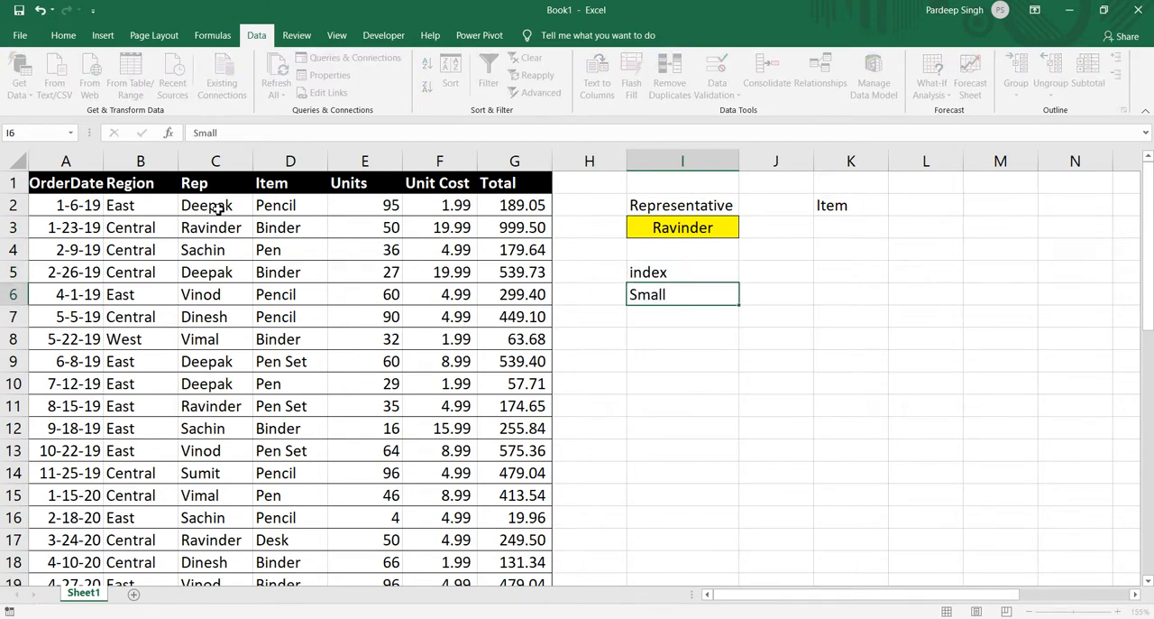
key("Return")
type("If")
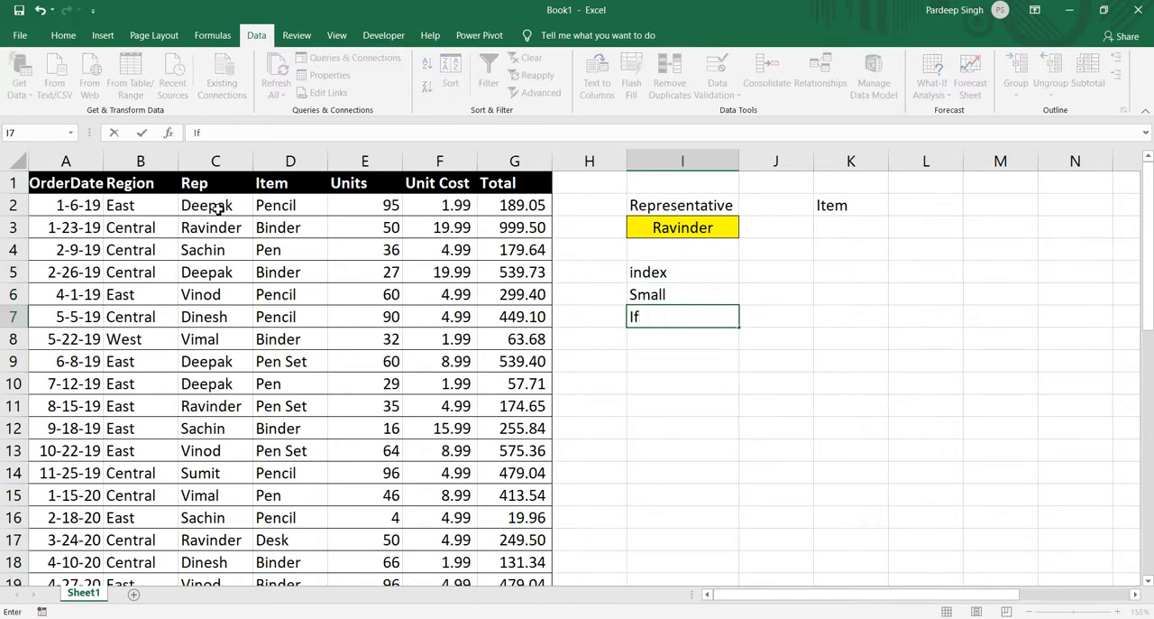
key("Return")
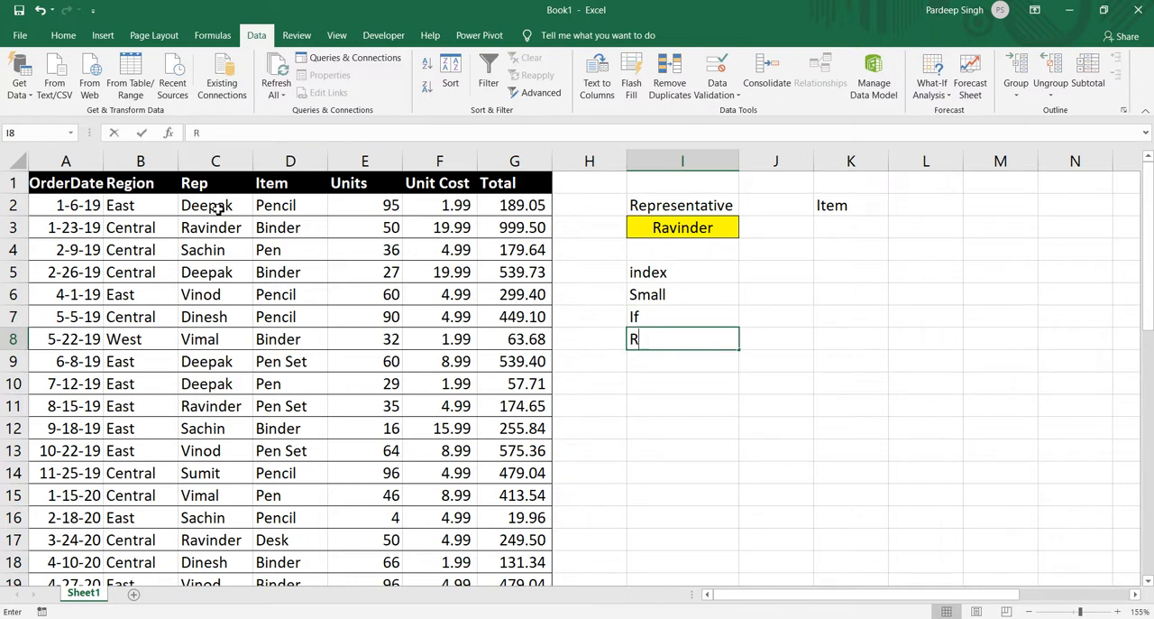
type("Row")
key("Return")
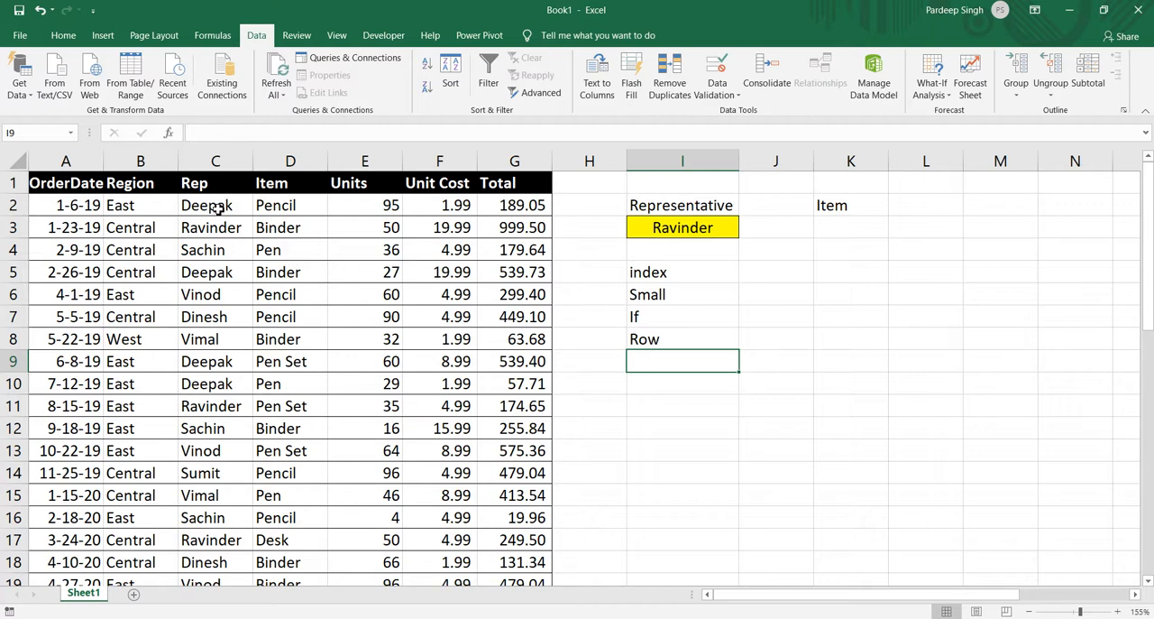
Enter an INDEX formula in I10 with array C2:C7, row number 1 and column number 1.
key("Return")
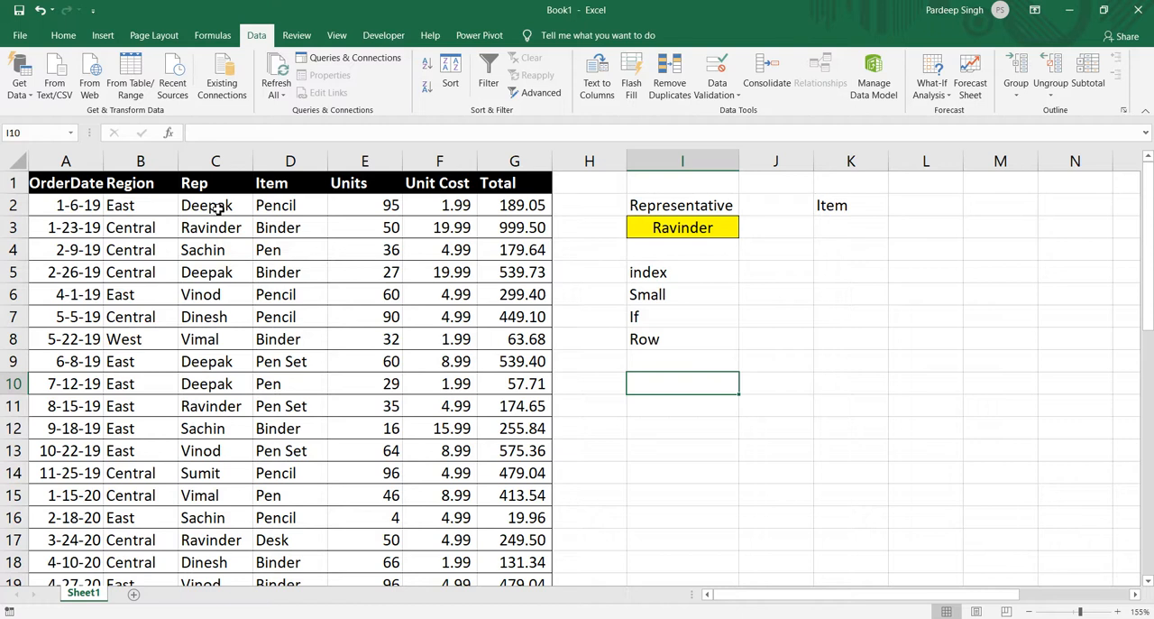
type("=")
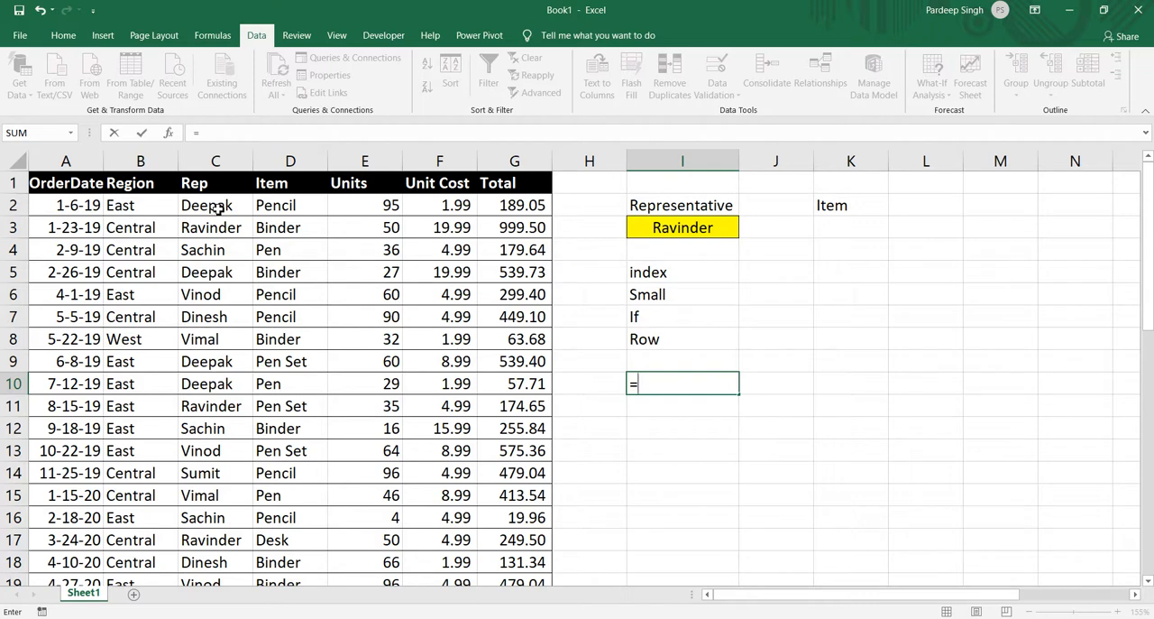
type("in")
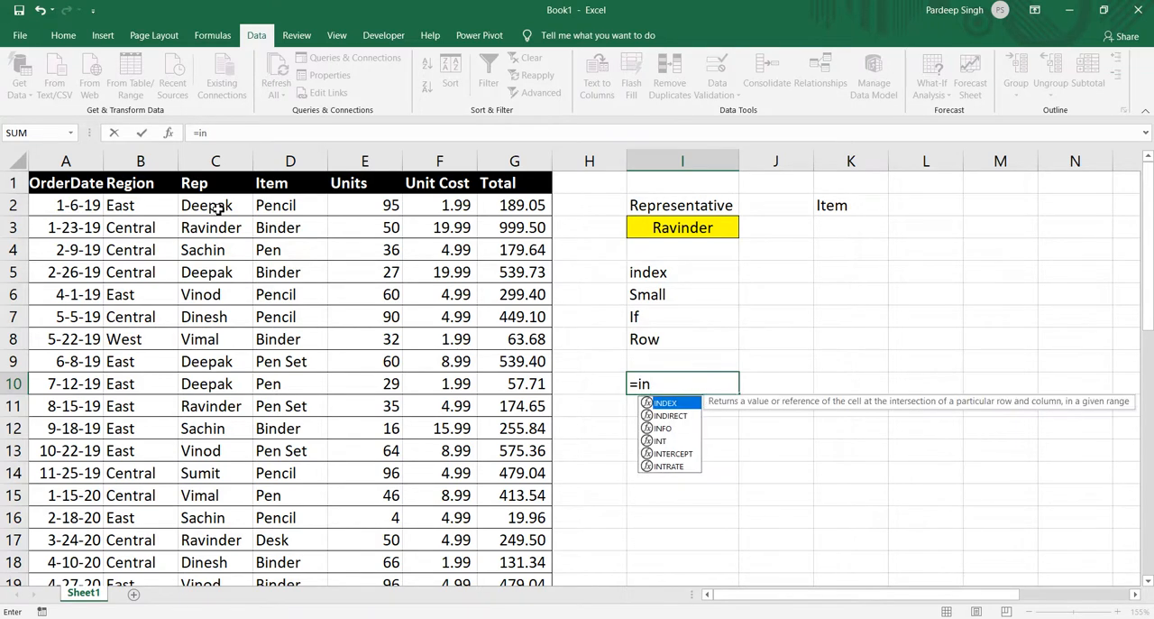
key("Tab")
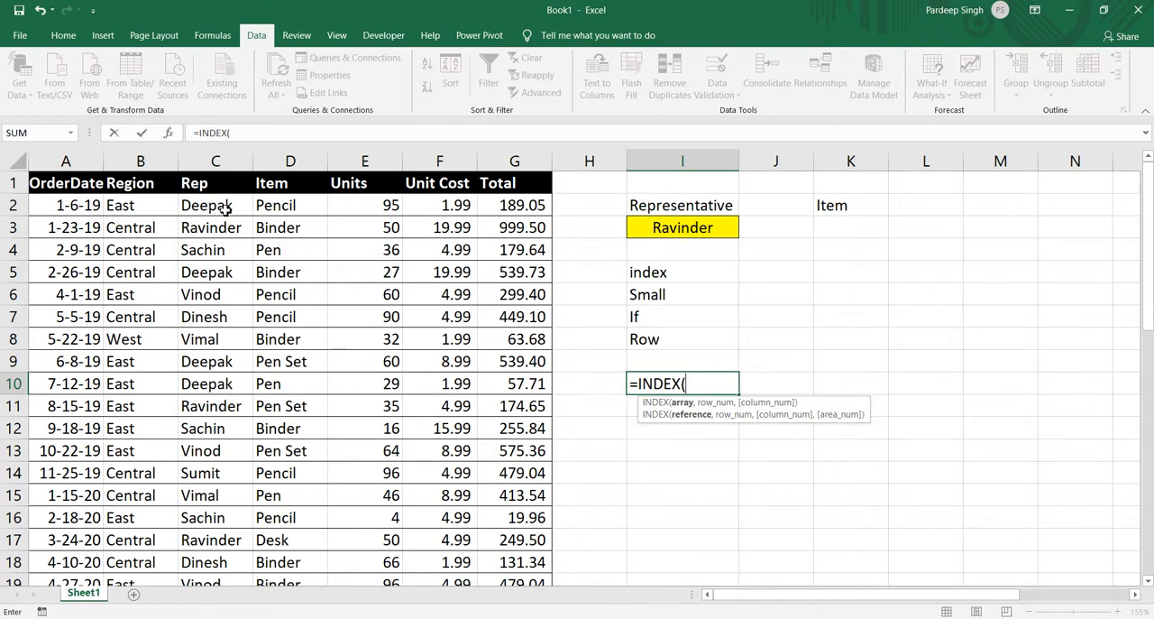
left_click(226, 208)
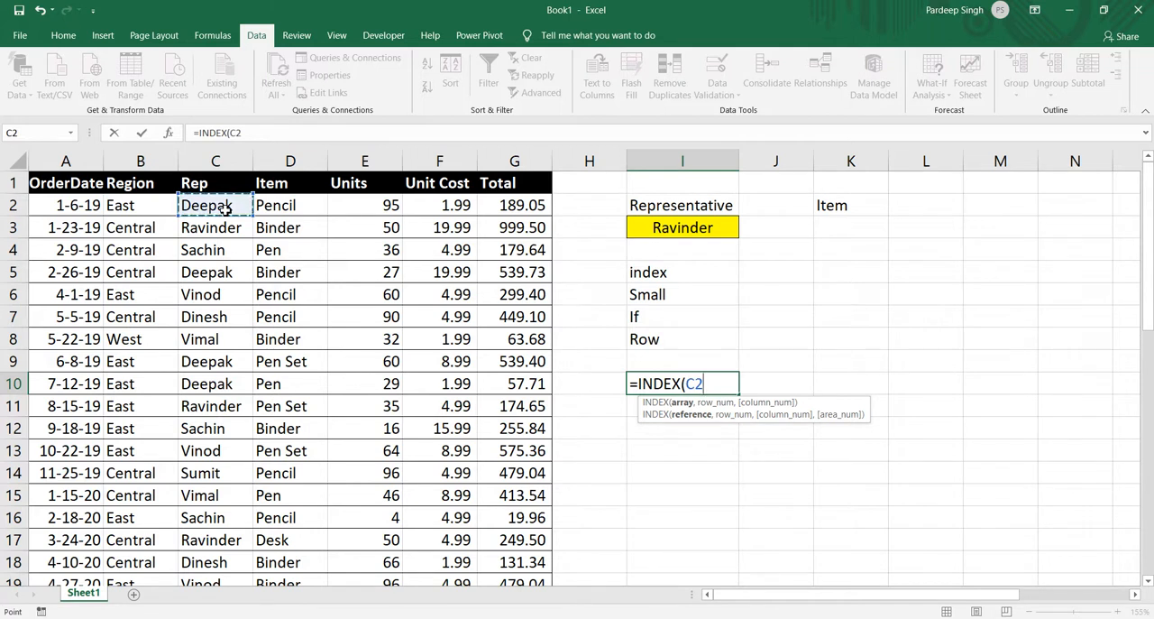
key("shift+Down")
key("shift+Down")
key("shift+Down")
key("shift+Down")
key("shift+Down")
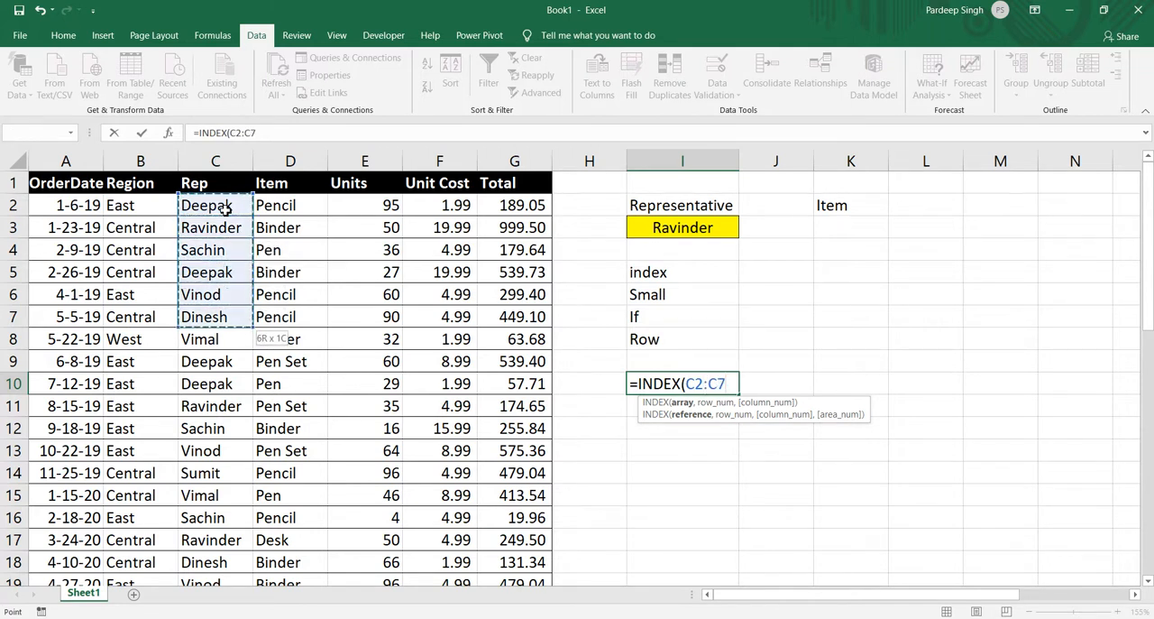
type(",")
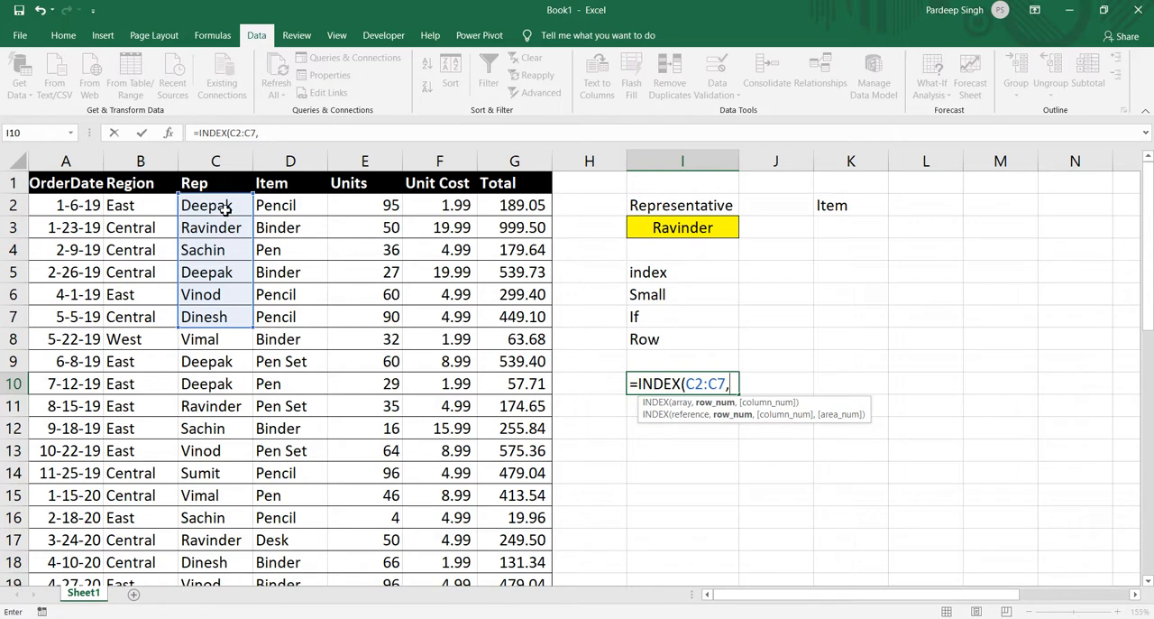
type("1,")
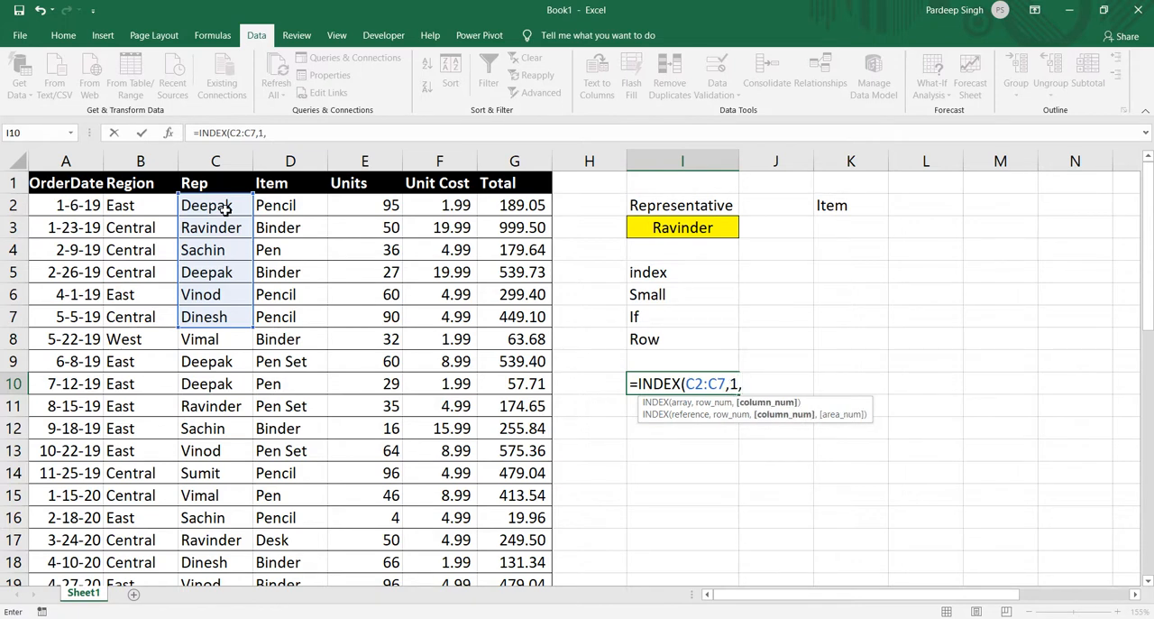
type("1")
key("Return")
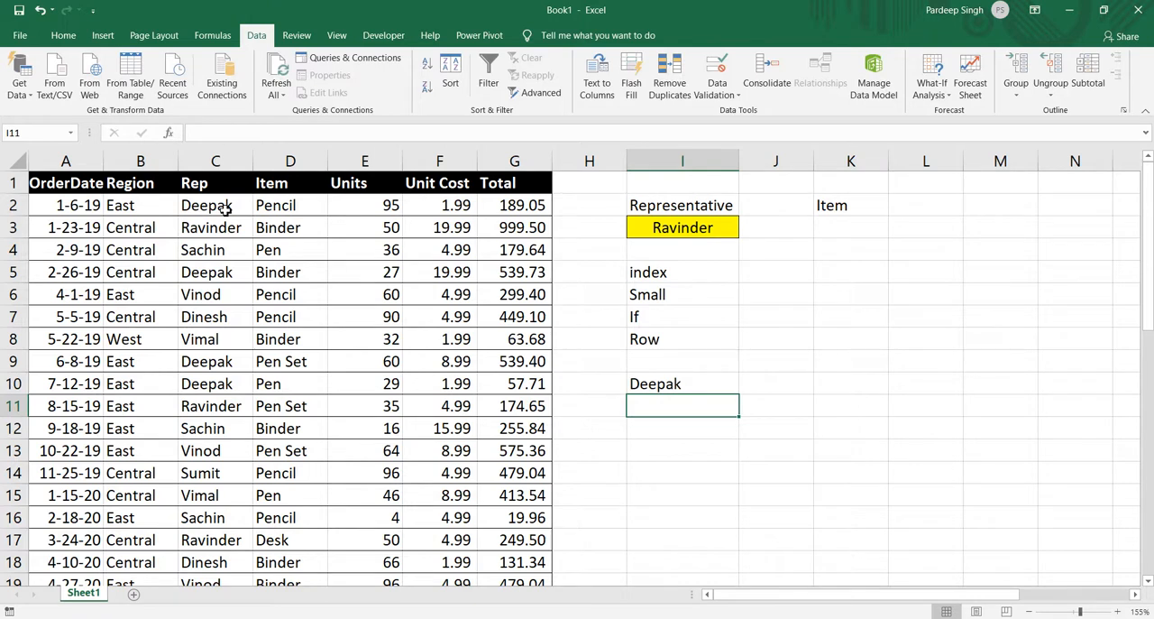
key("Up")
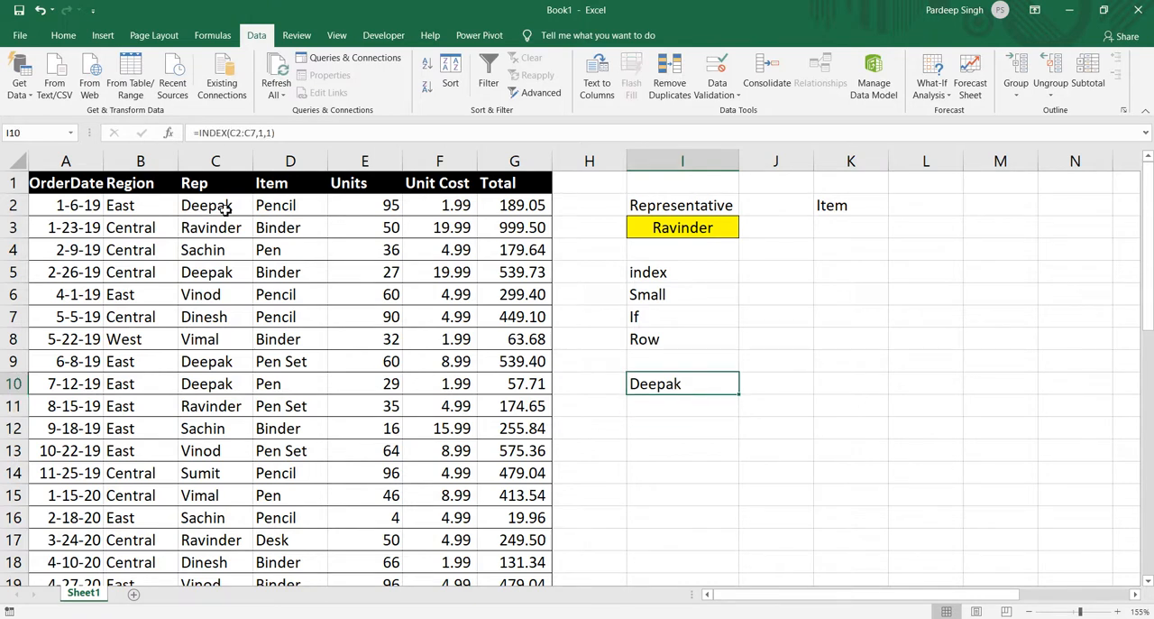
Check the INDEX formula in I10 against source cell C2 and clear it from I10.
left_click(225, 208)
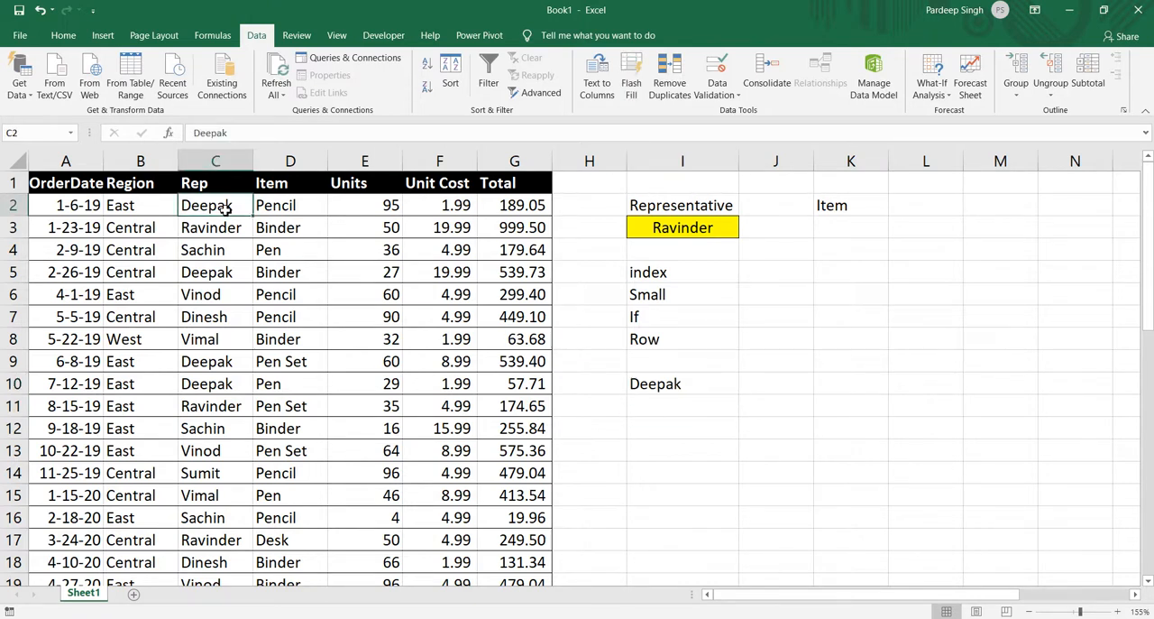
left_click(662, 386)
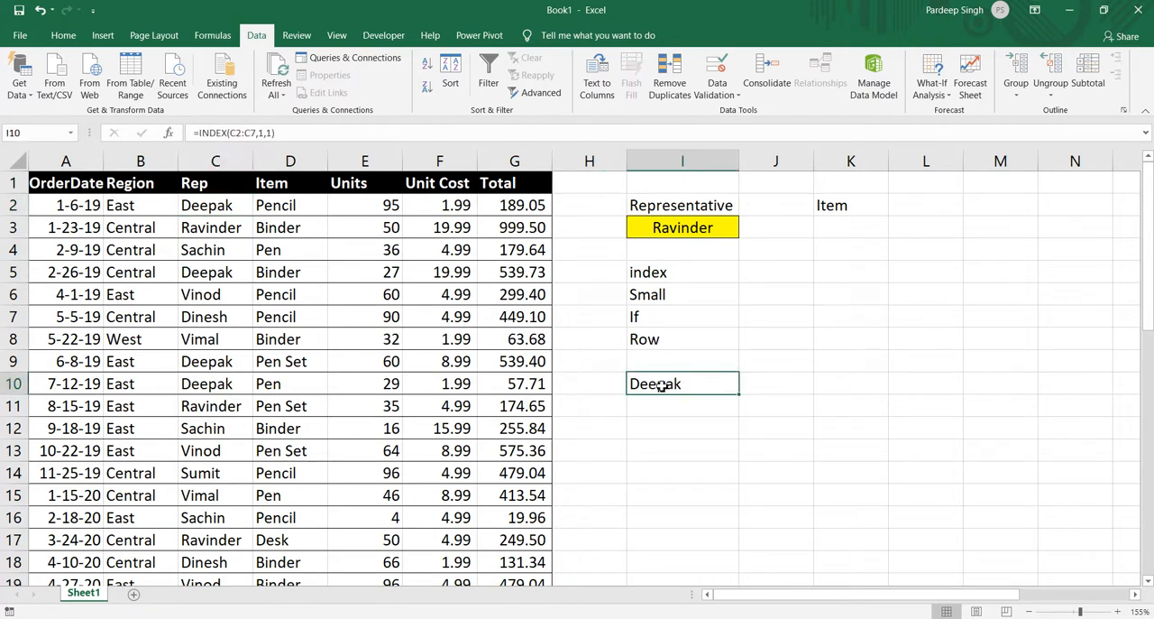
key("Delete")
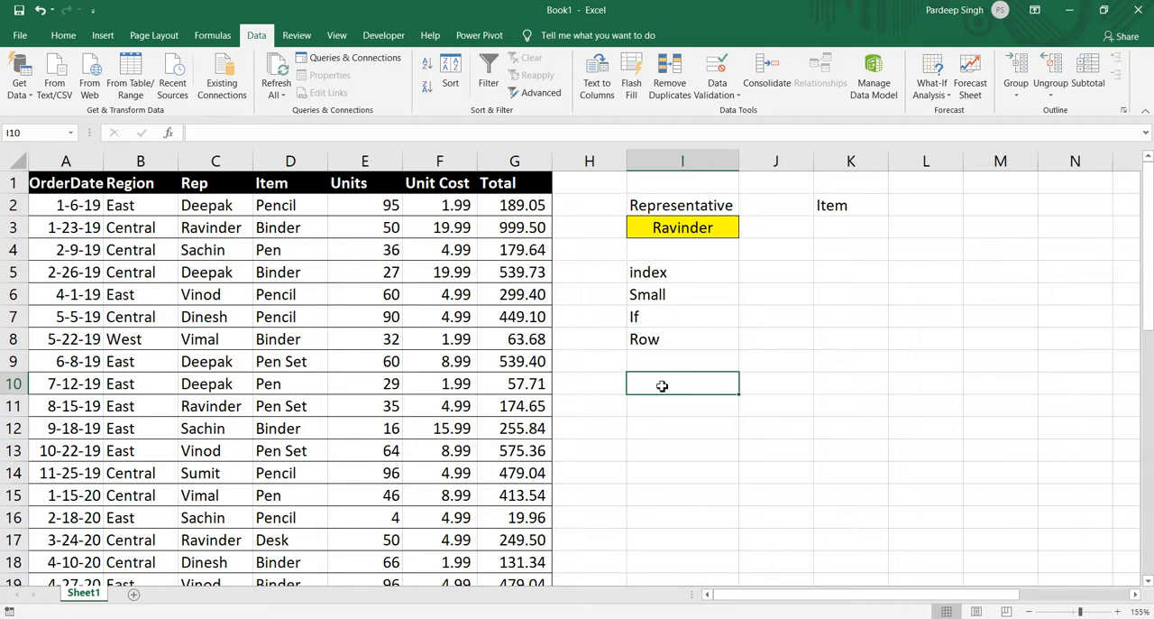
Enter a SMALL formula in I10 over the Units range $E$2:$E$20 with k set to 1.
type("=S")
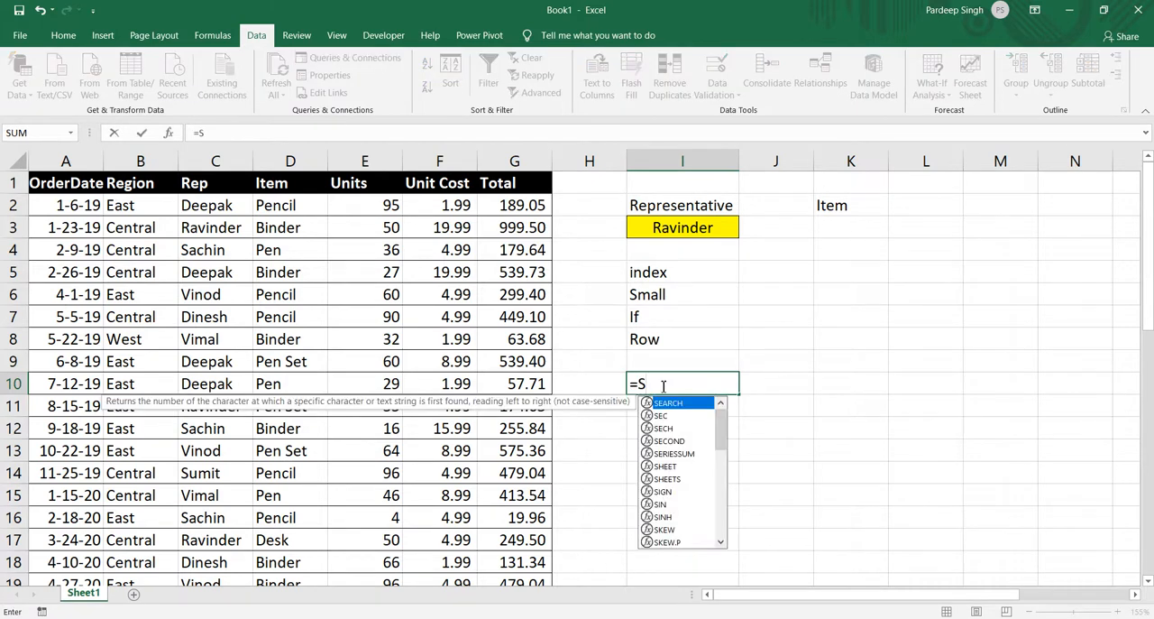
type("M")
key("Tab")
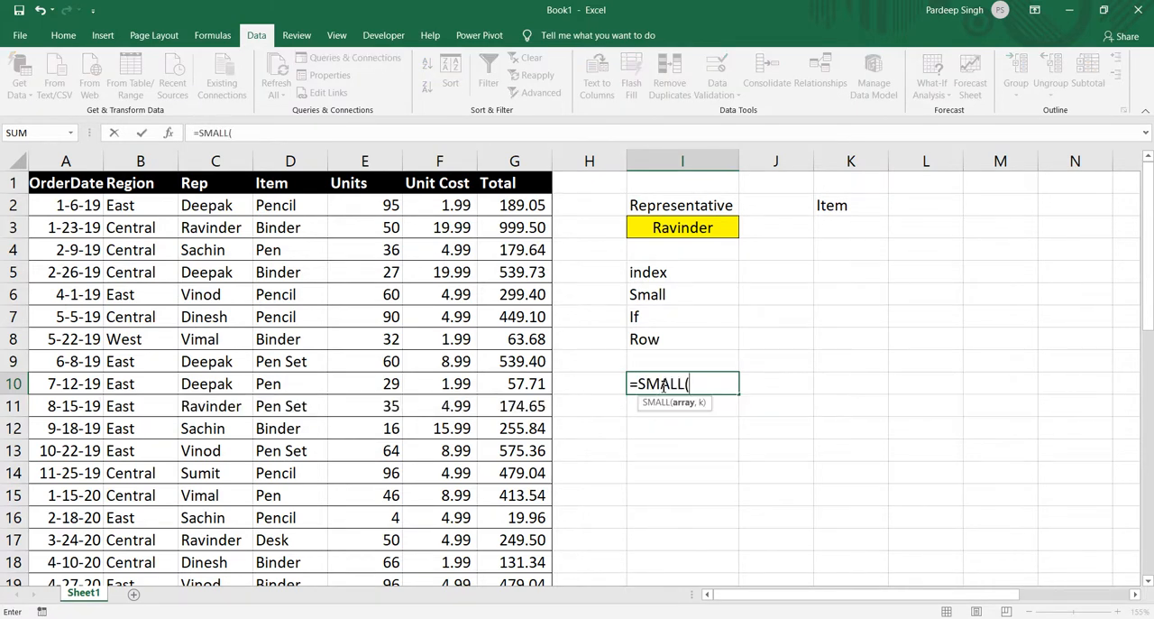
left_click(395, 205)
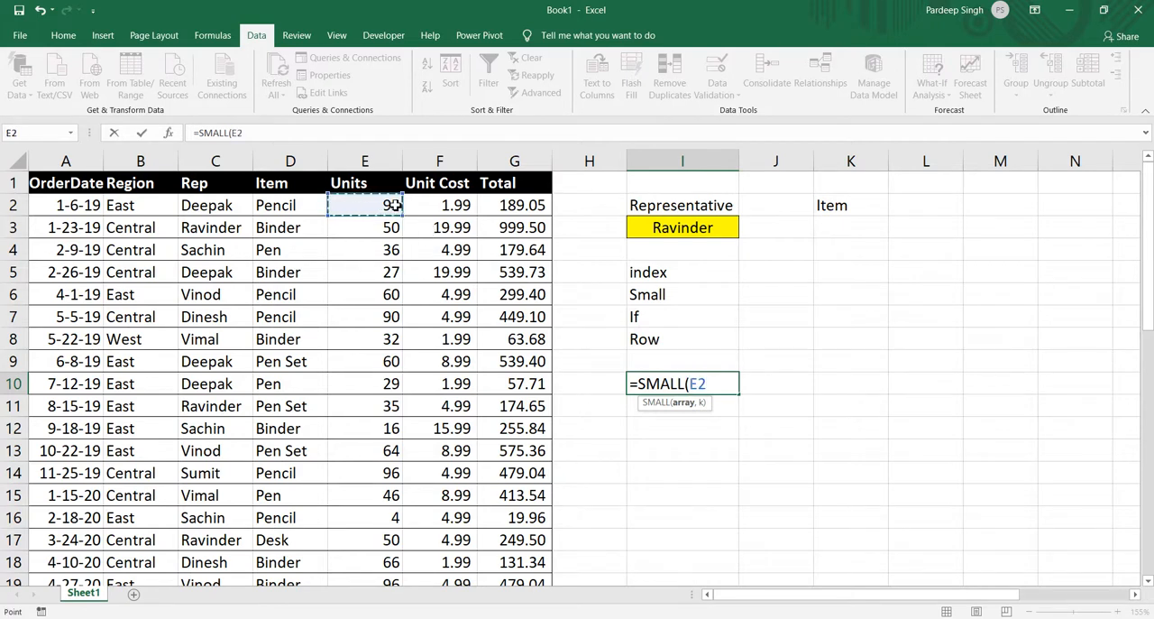
key("ctrl+shift+Down")
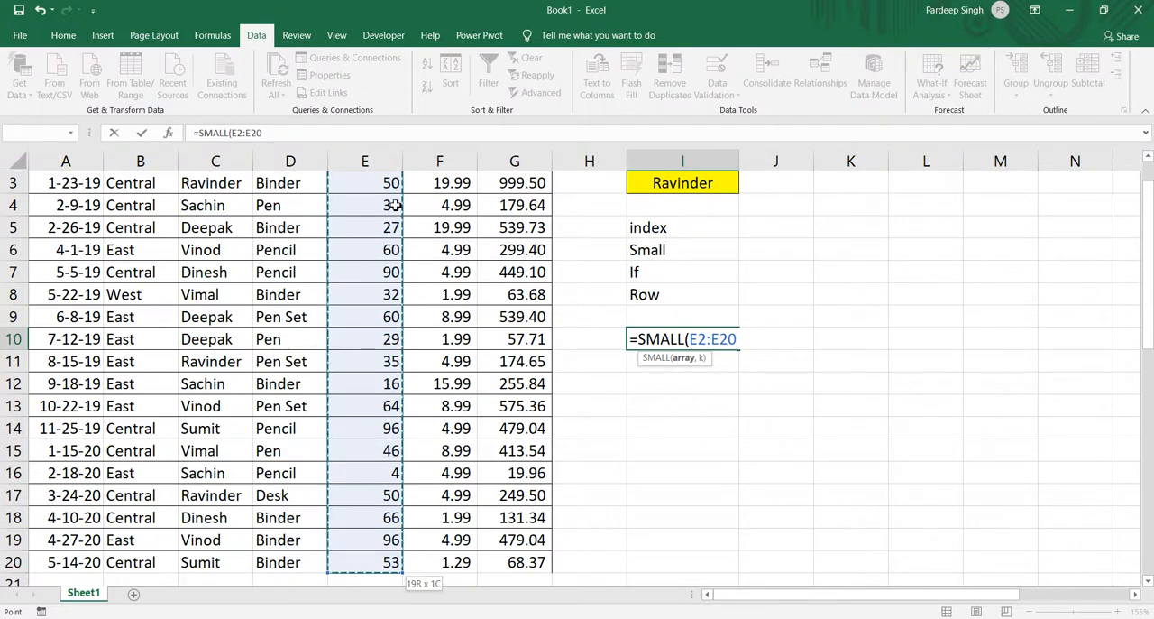
key("F4")
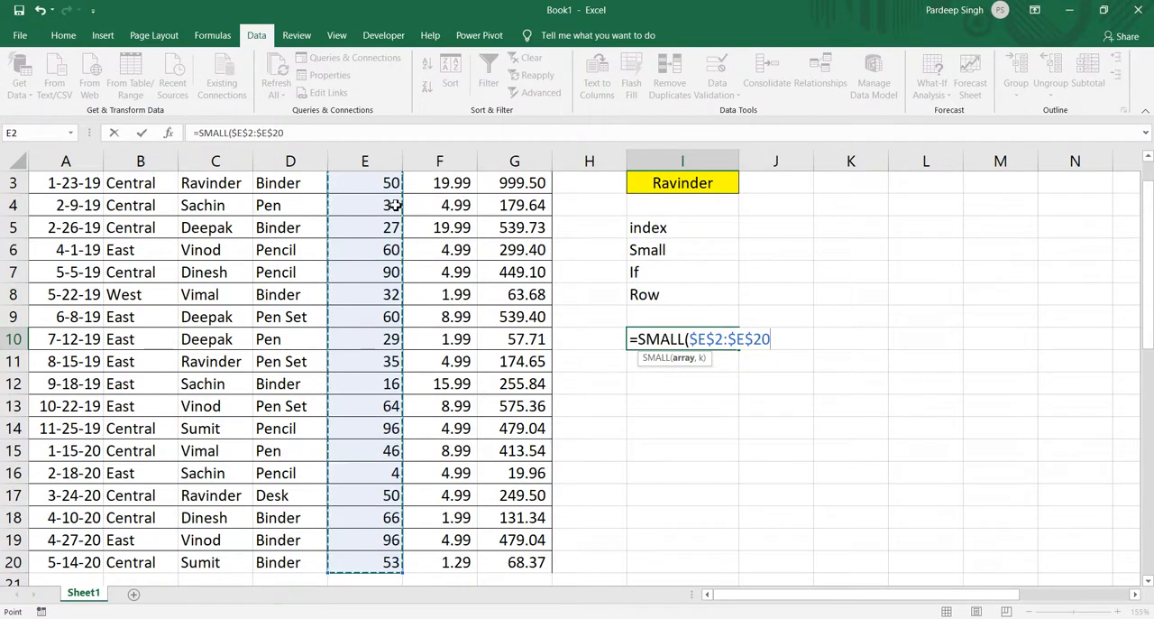
type(",")
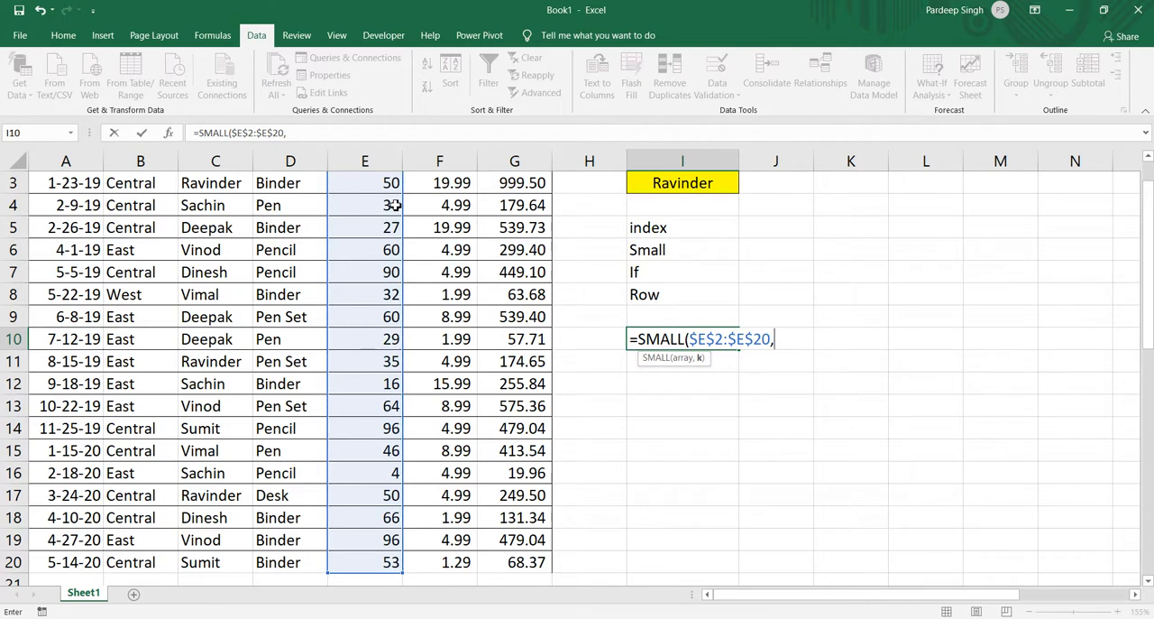
type("1)")
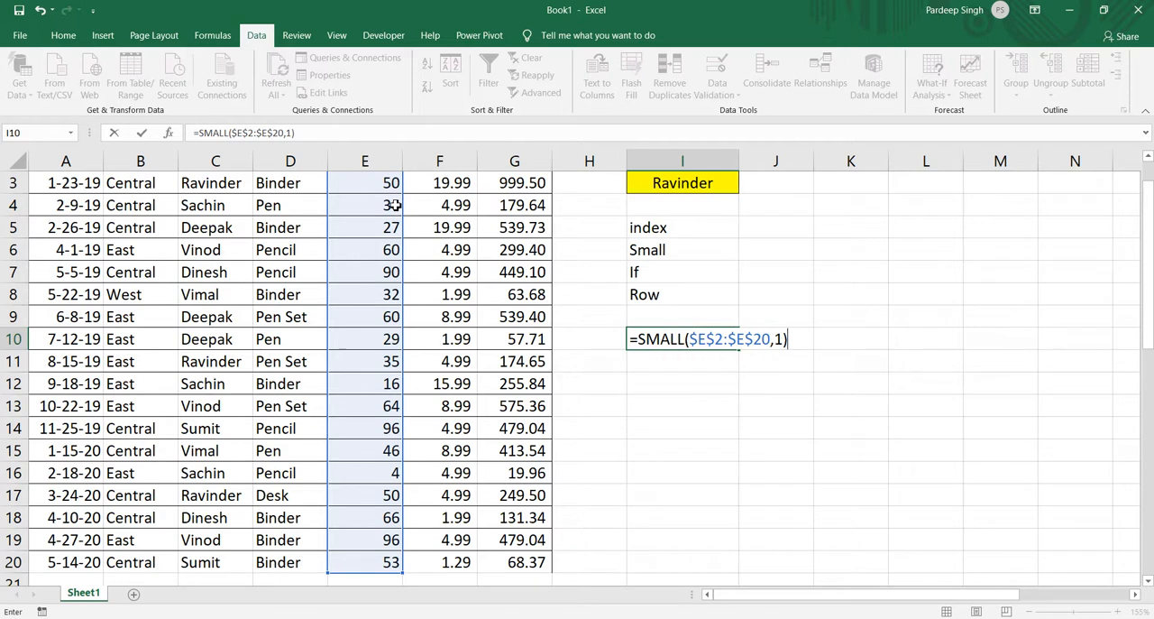
key("Return")
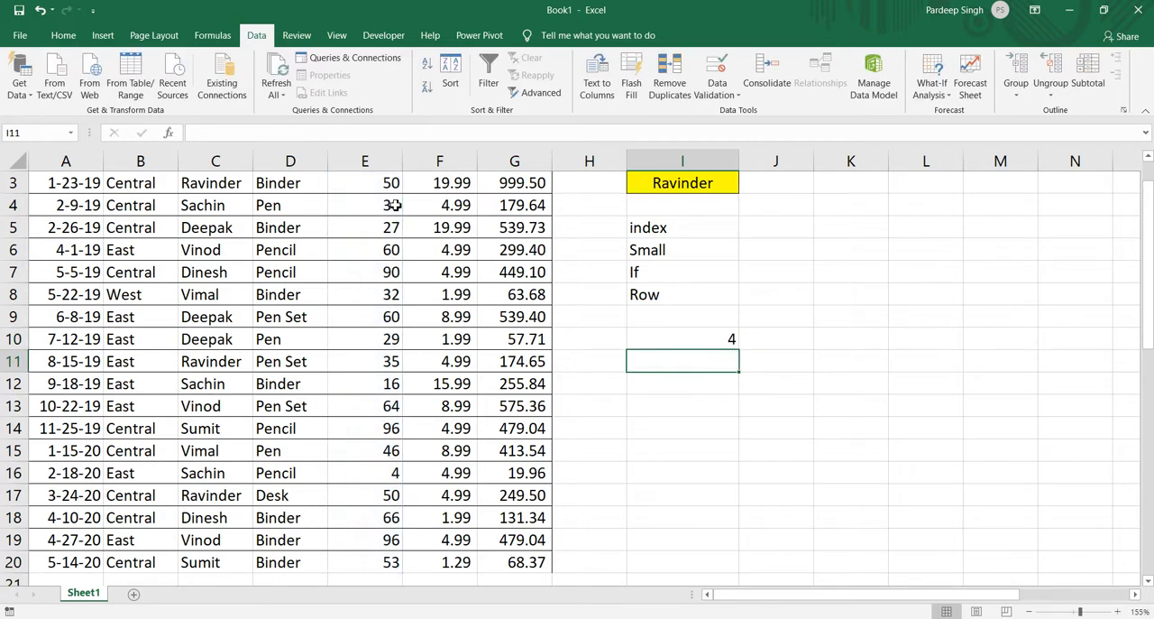
key("Up")
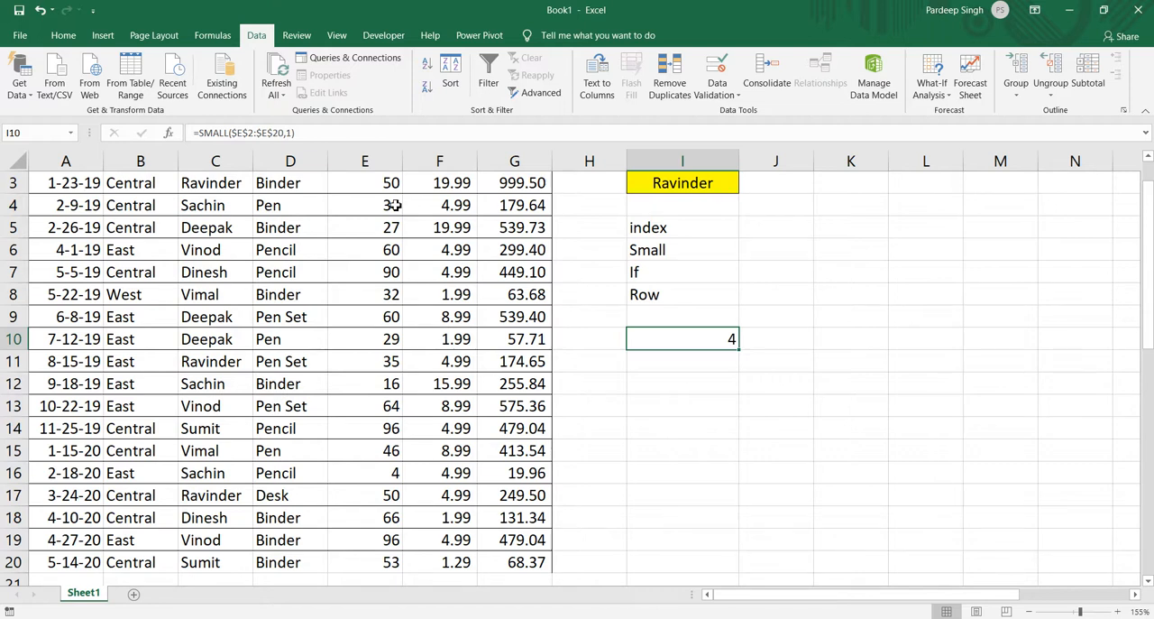
Start an IF formula in I11 with the logical test G10>50.
key("Down")
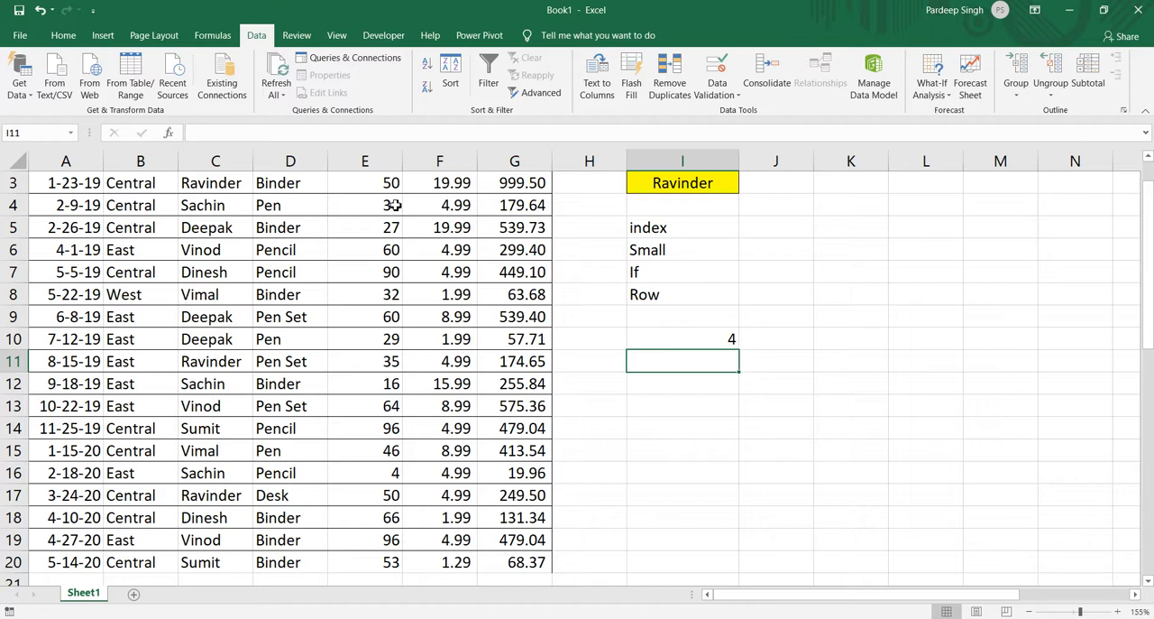
type("=")
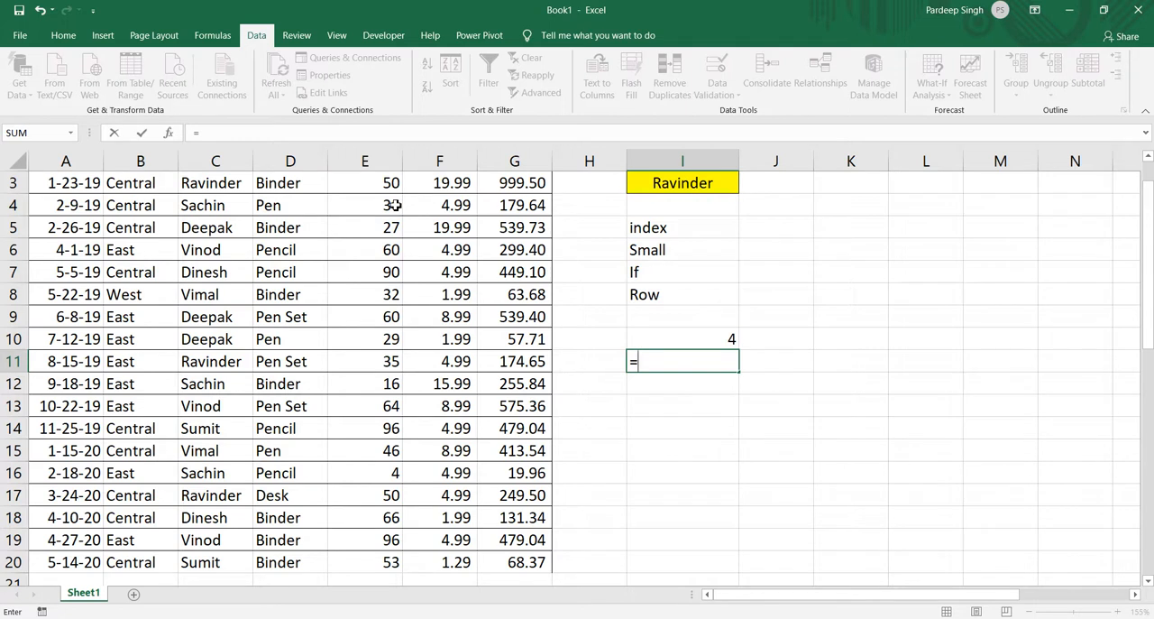
type("if")
key("Tab")
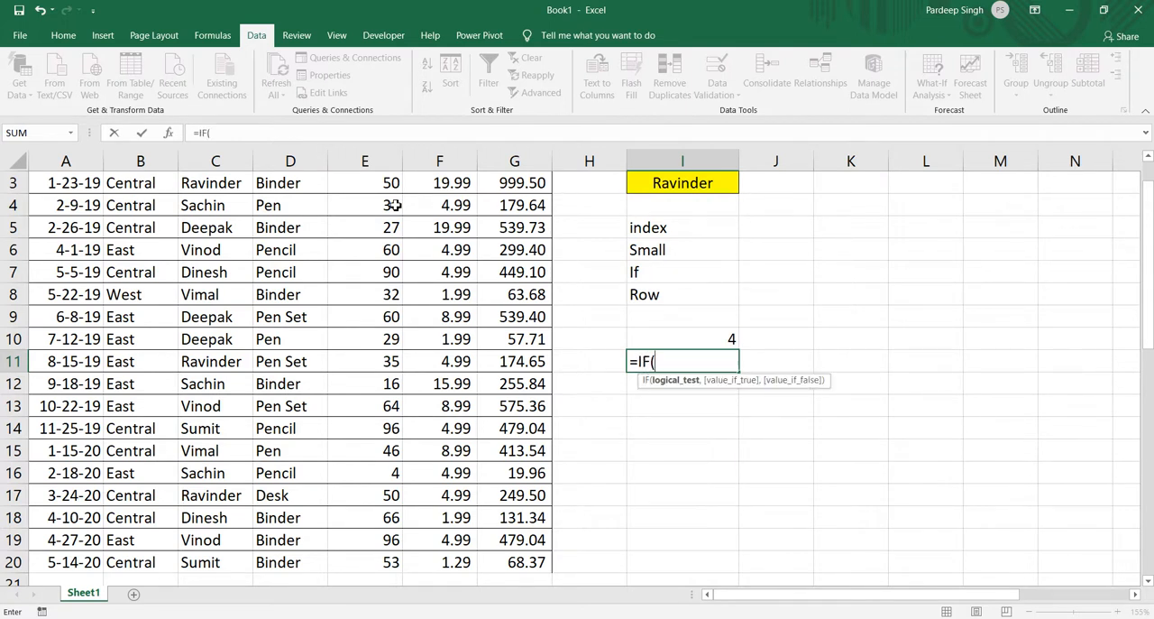
left_click(522, 339)
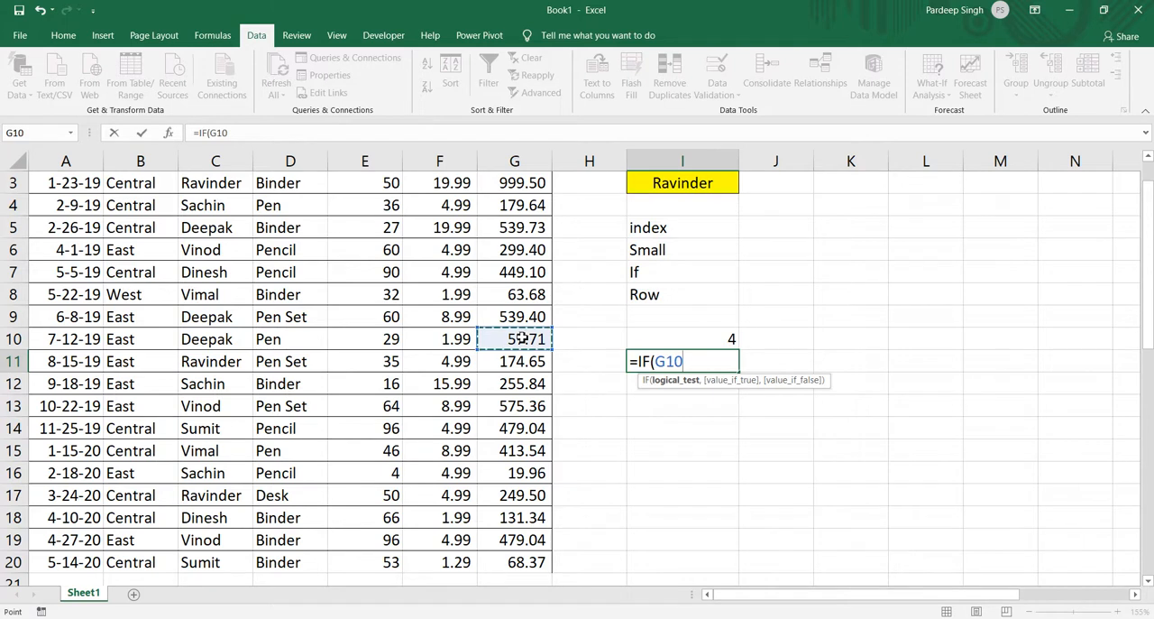
type(">50")
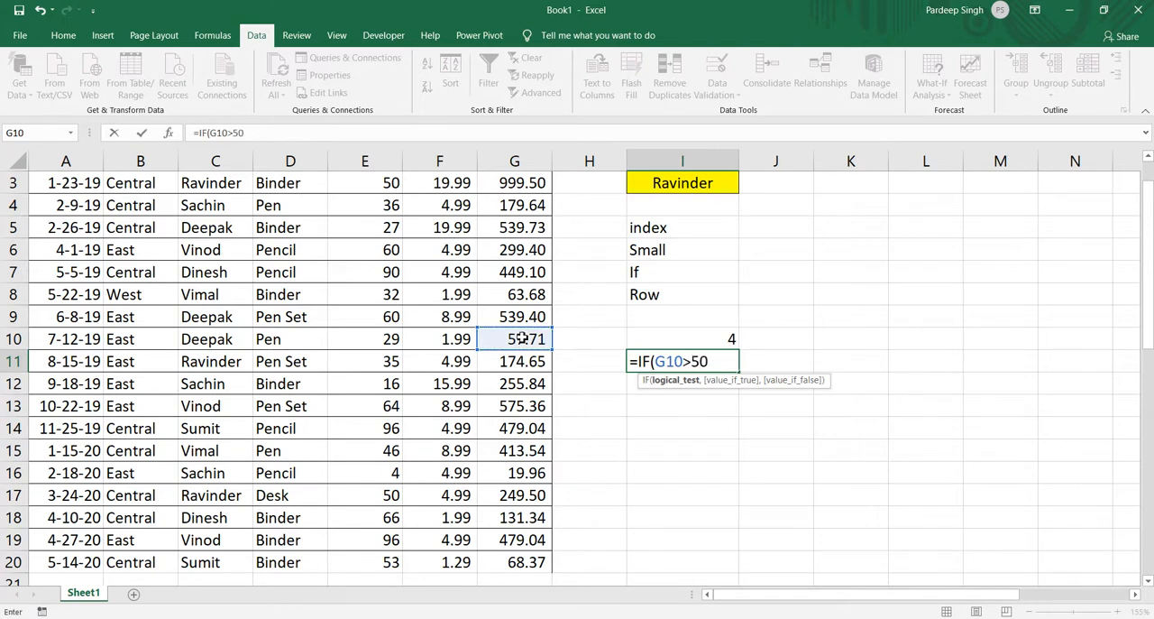
type(",")
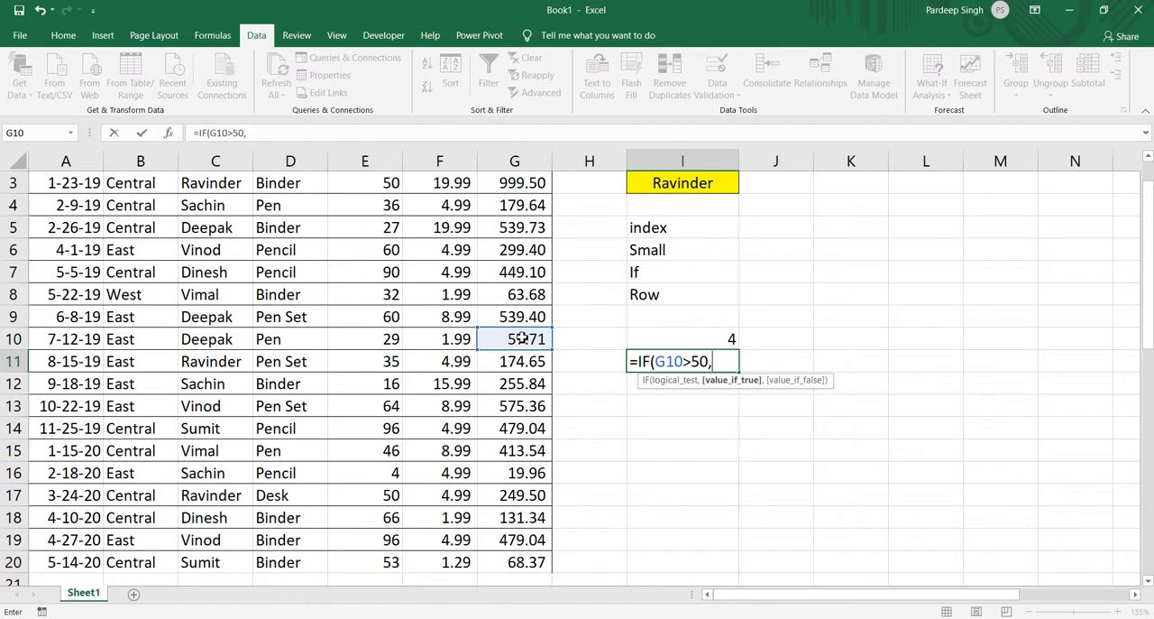
type("\"yes\",")
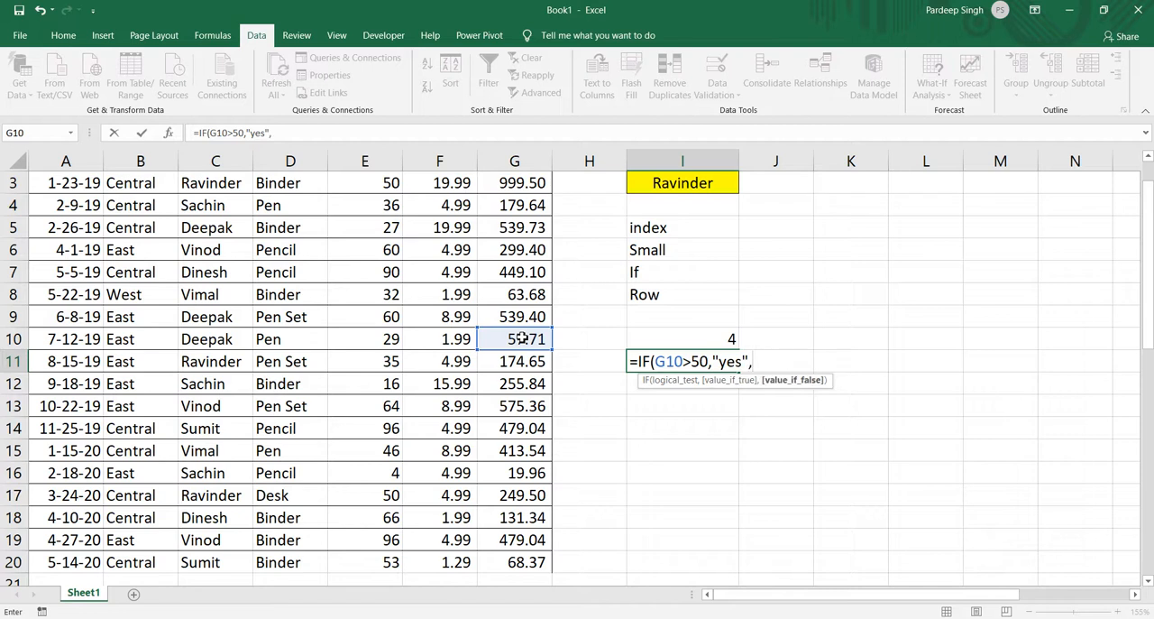
Complete the IF formula in I11 with "yes" as the true value and "No" as the false value.
type("N")
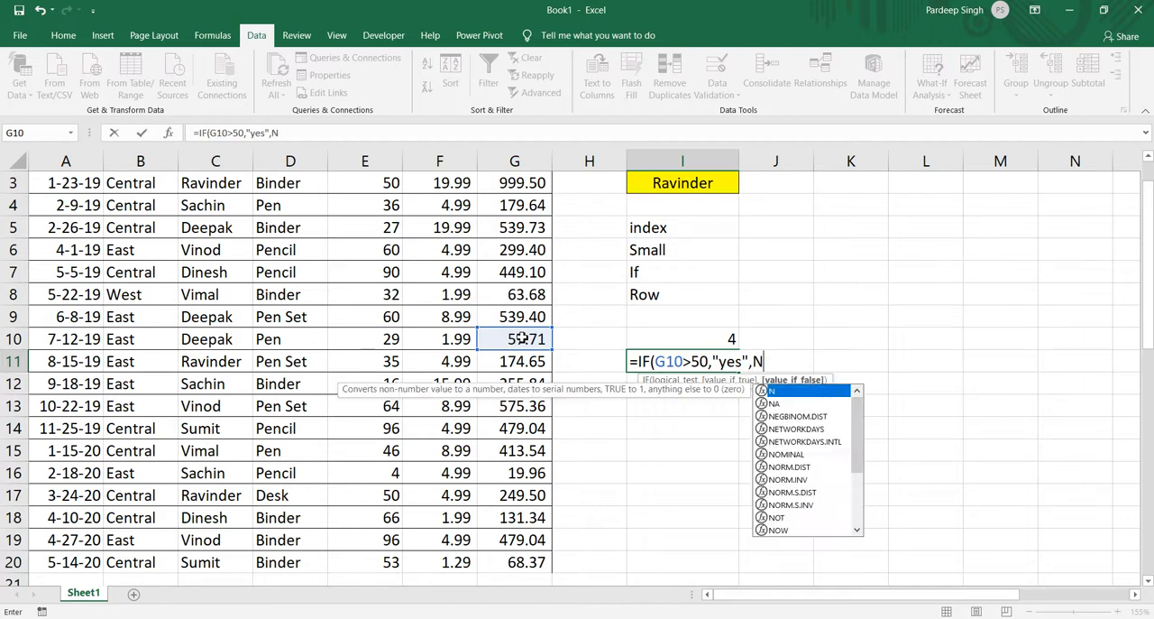
key("BackSpace")
type("\"N")
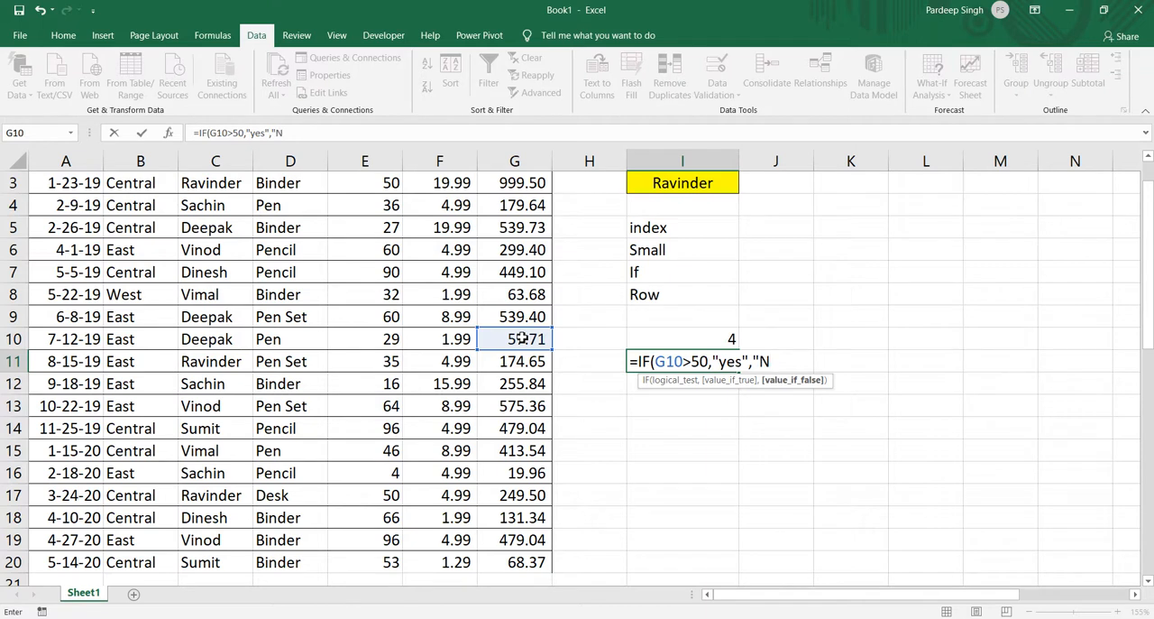
type("o\"")
key("Return")
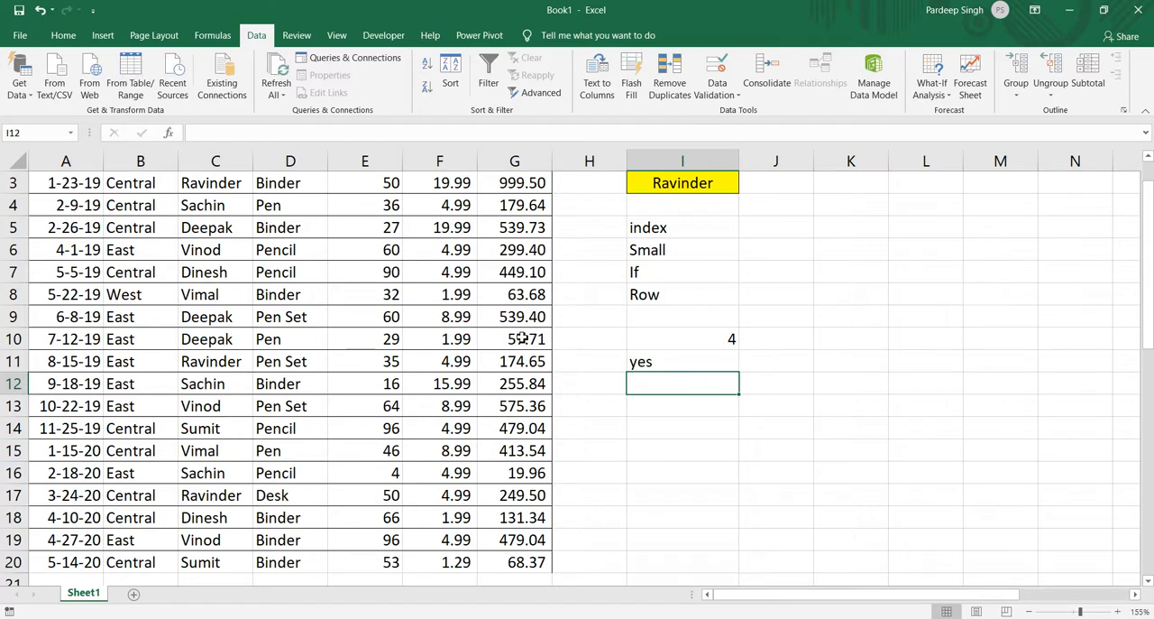
Clear the IF formula from I11.
key("Up")
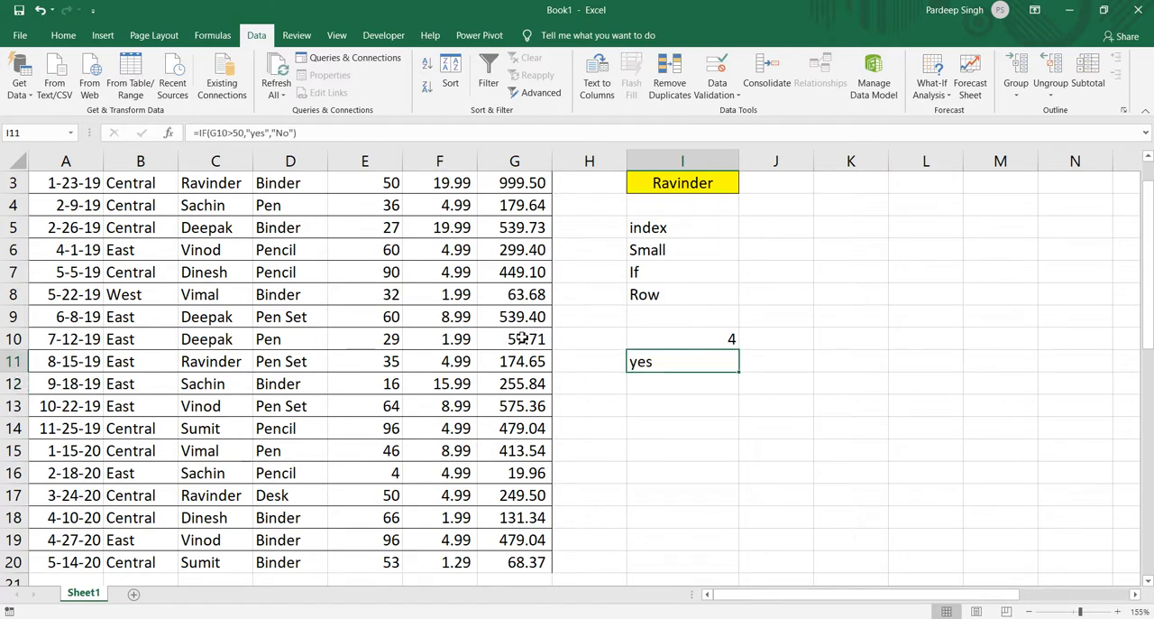
key("Delete")
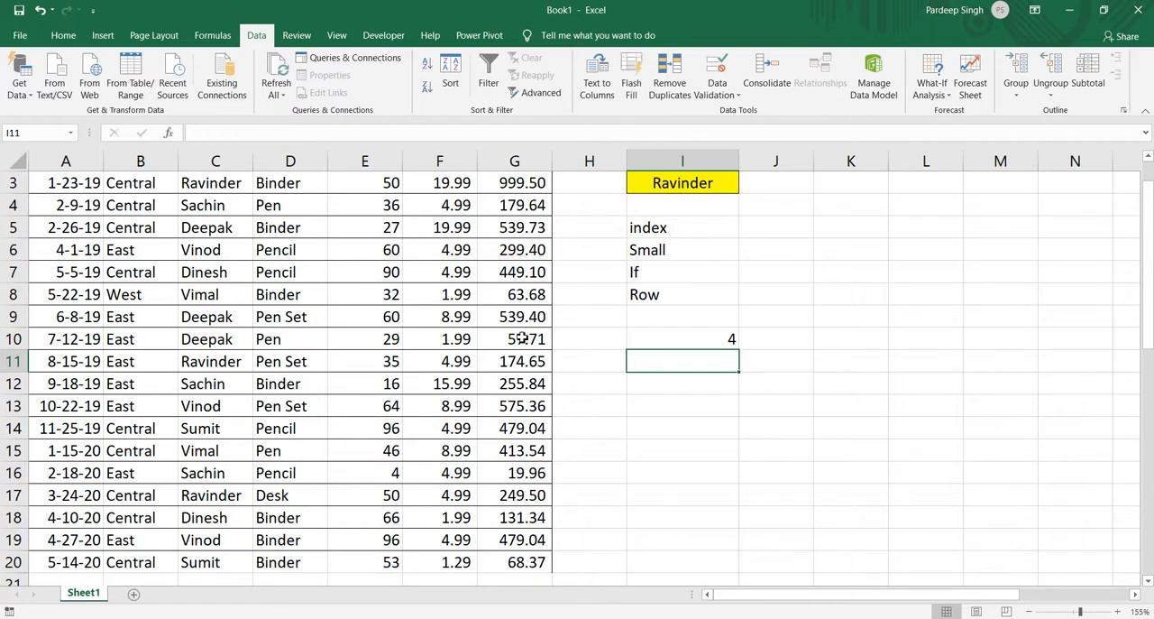
Enter a ROW formula without a reference in I11.
type("=")
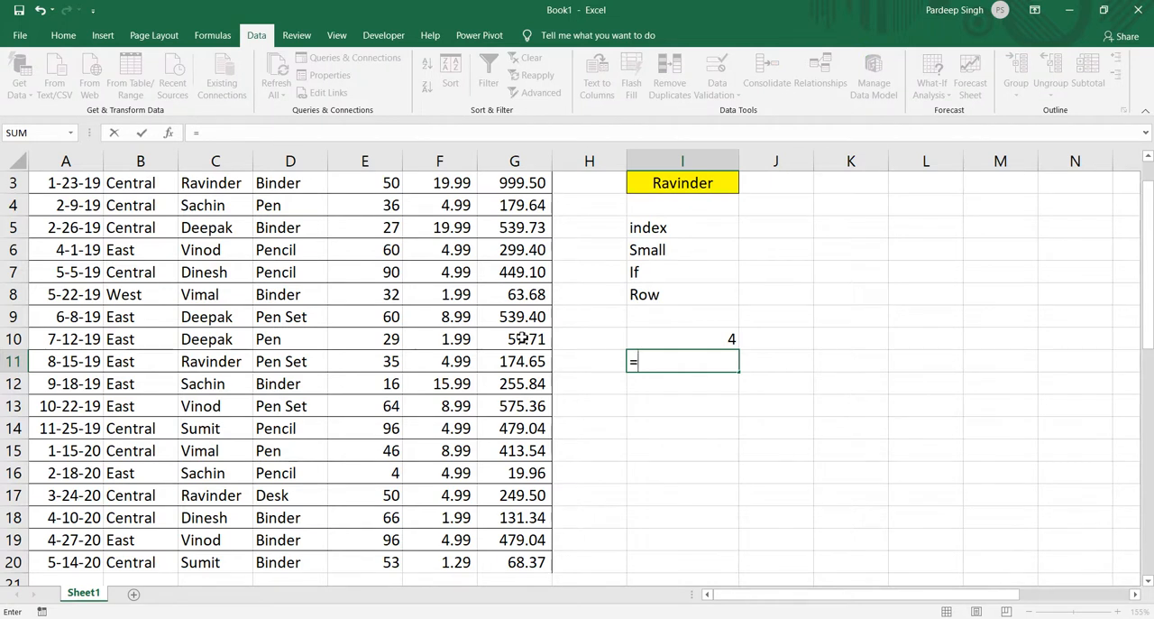
type("row")
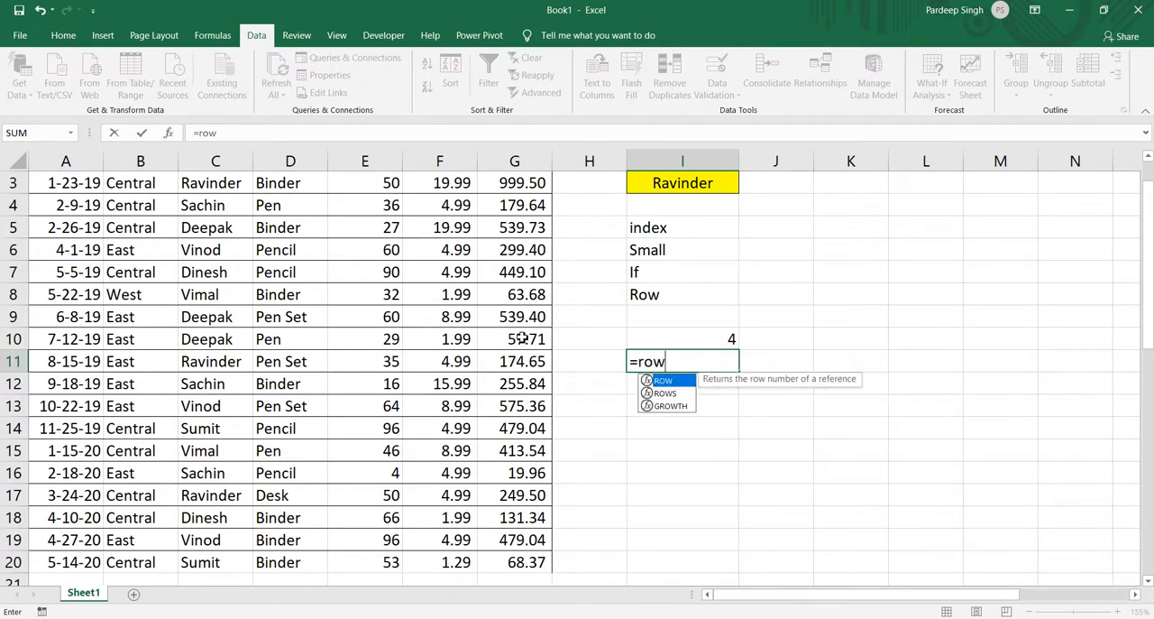
key("Tab")
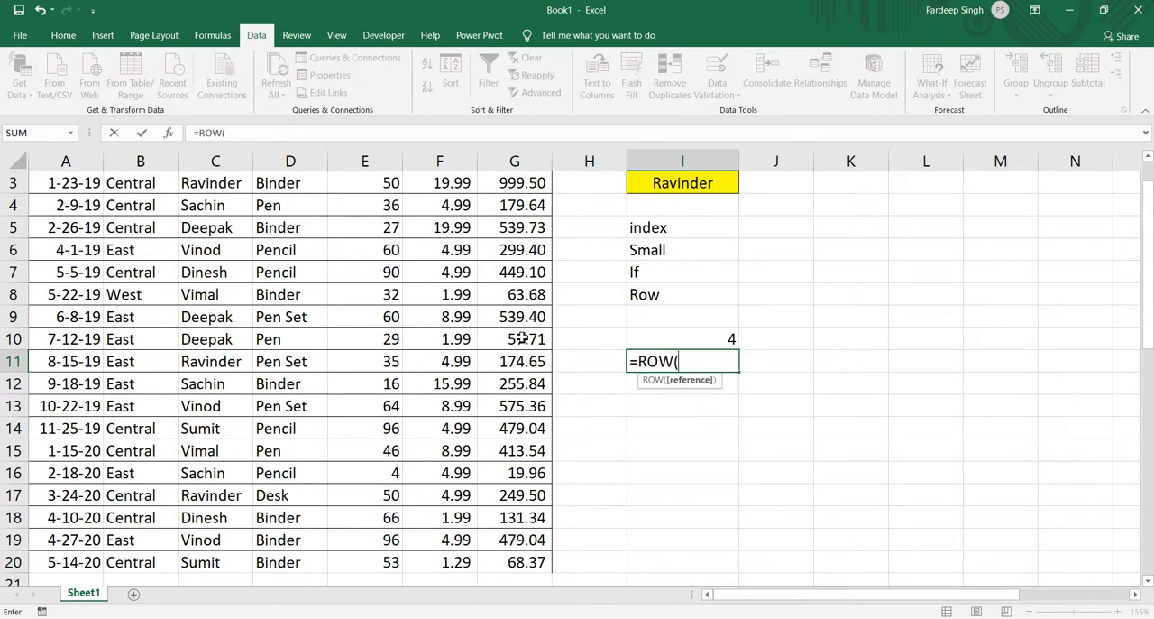
type(")")
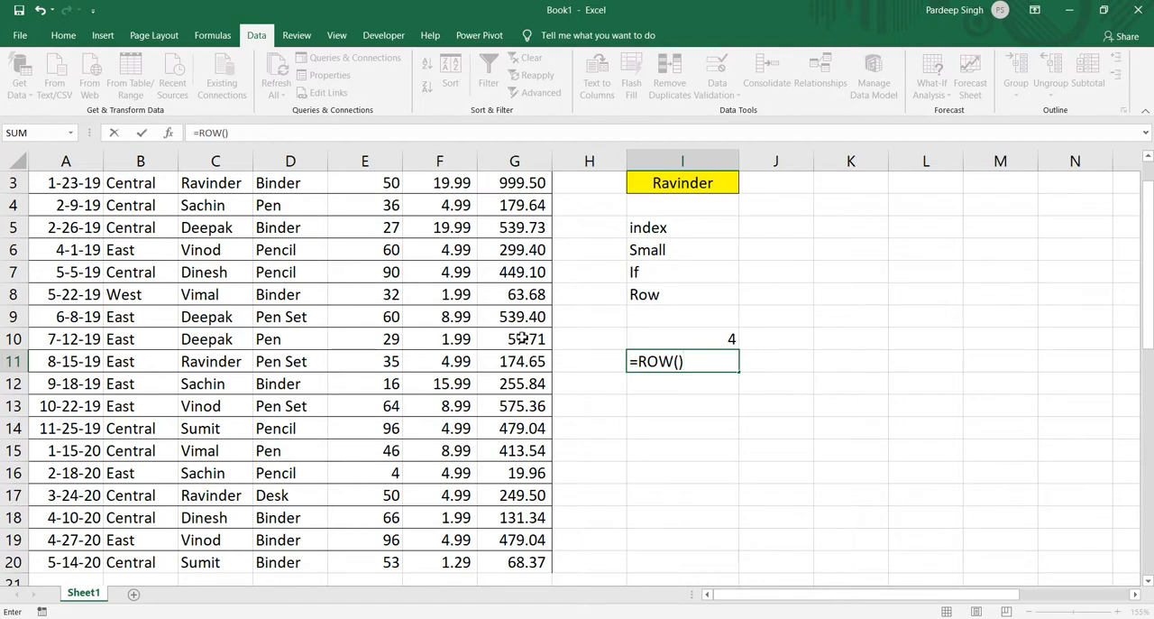
key("Return")
key("Up")
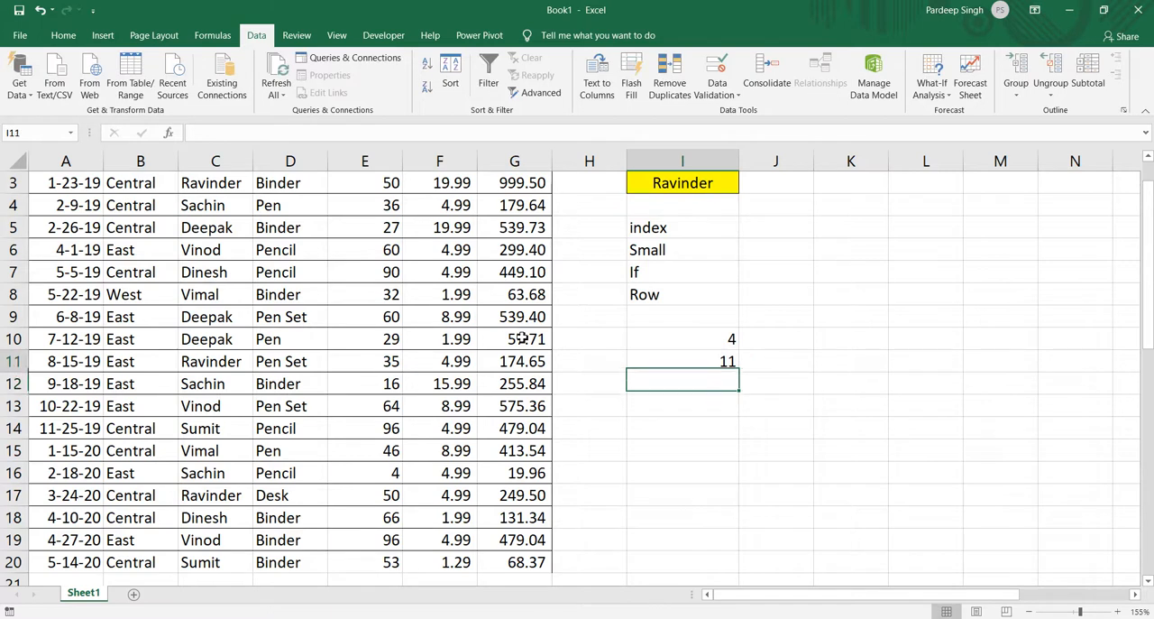
Clear the trial SMALL and ROW formulas from I10:I11.
key("Up")
key("shift+Down")
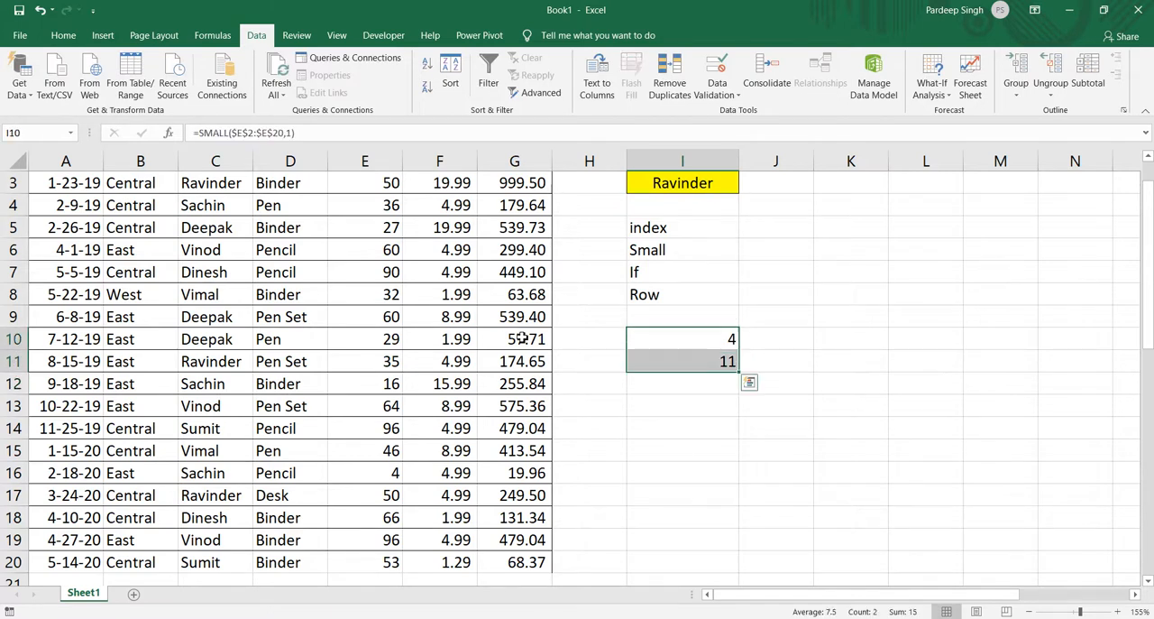
key("Delete")
Start an IF formula in K3, below the Item heading, with the logical test $I$3=$C$2:$C$20.
key("Up")
key("Up")
key("Up")
key("Up")
key("Up")
key("Up")
key("Up")
key("Up")
key("Up")
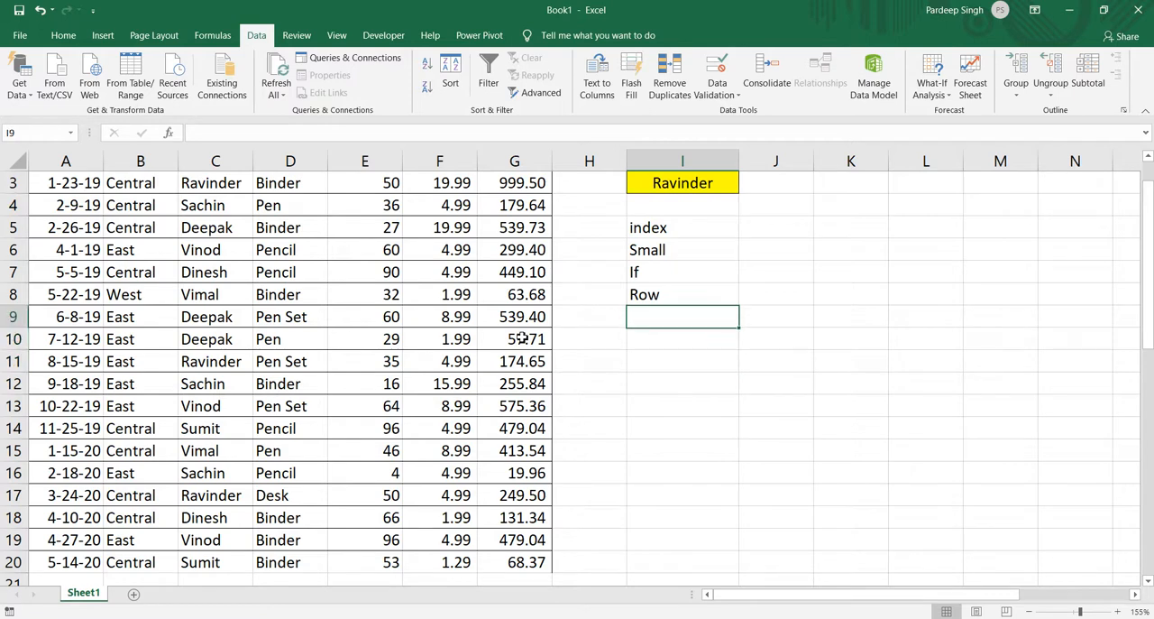
key("Down")
key("Down")
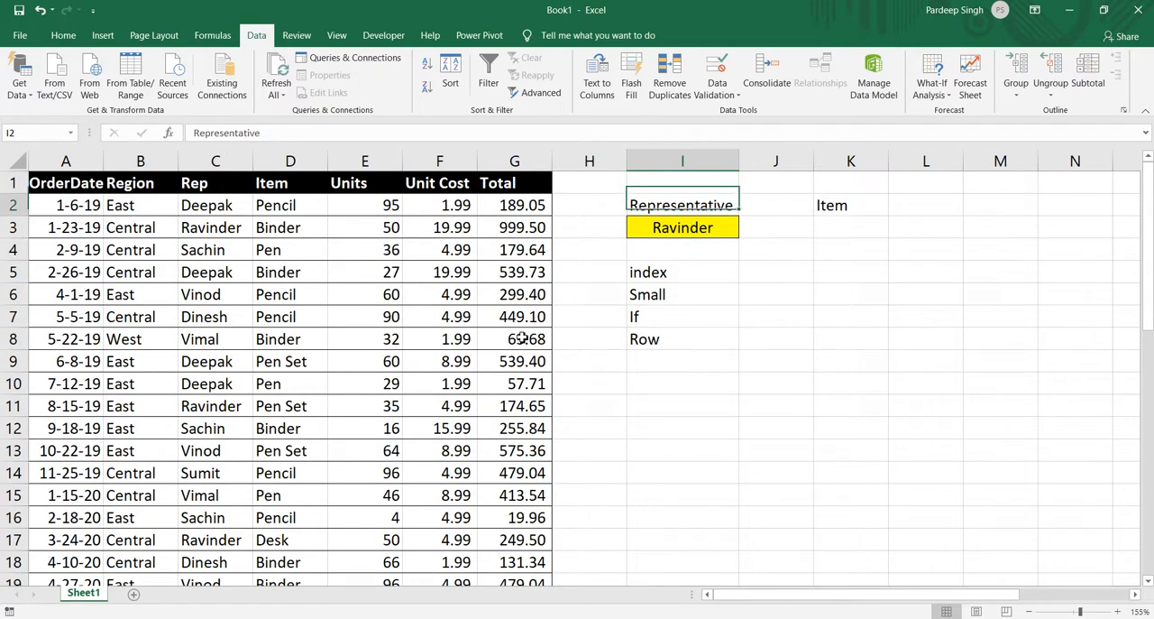
key("Right")
key("Right")
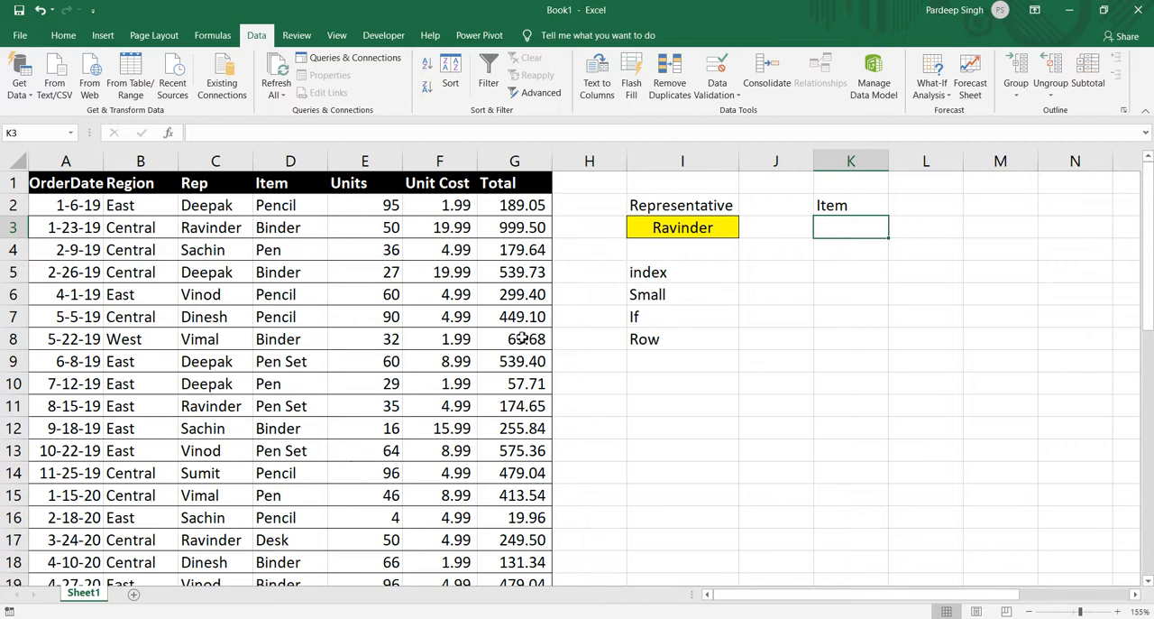
type("=if")
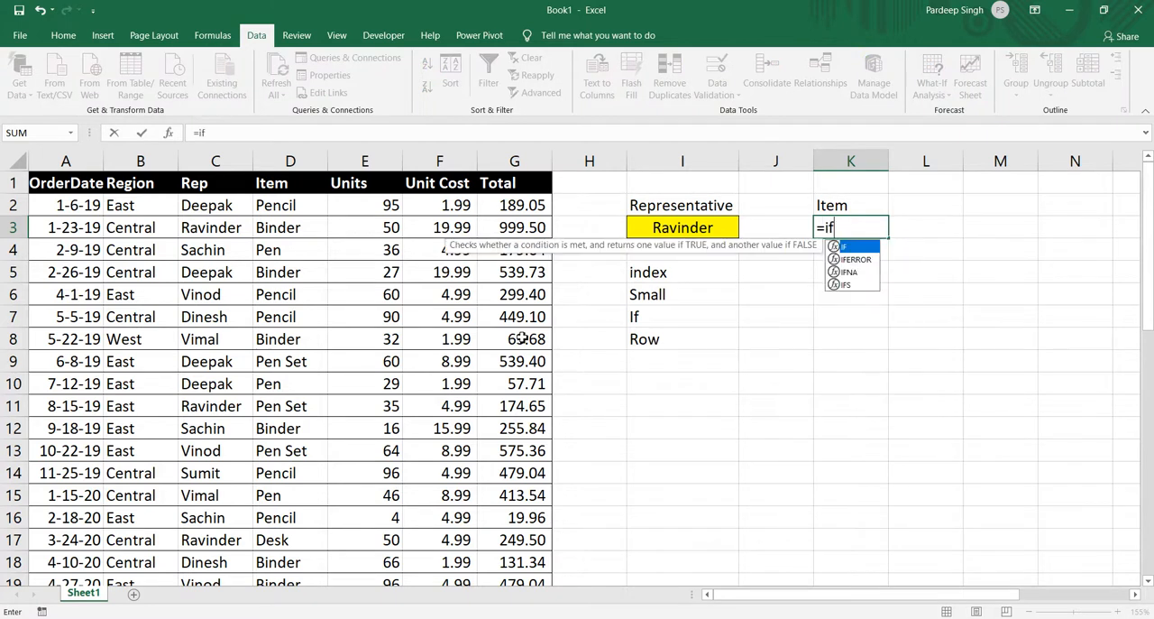
key("Tab")
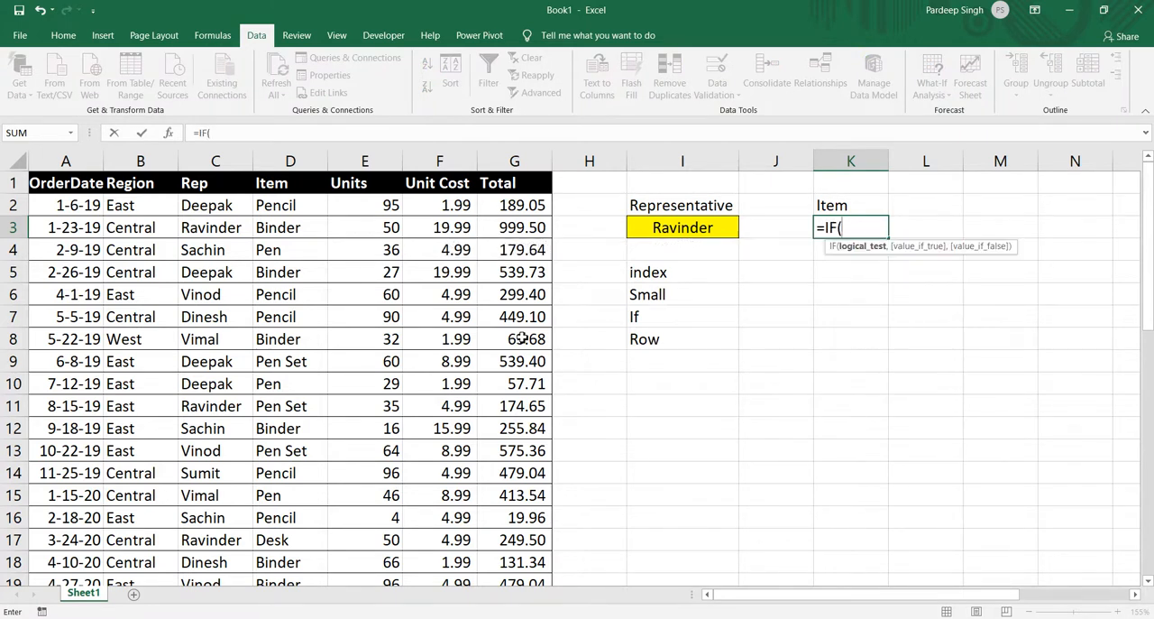
left_click(677, 226)
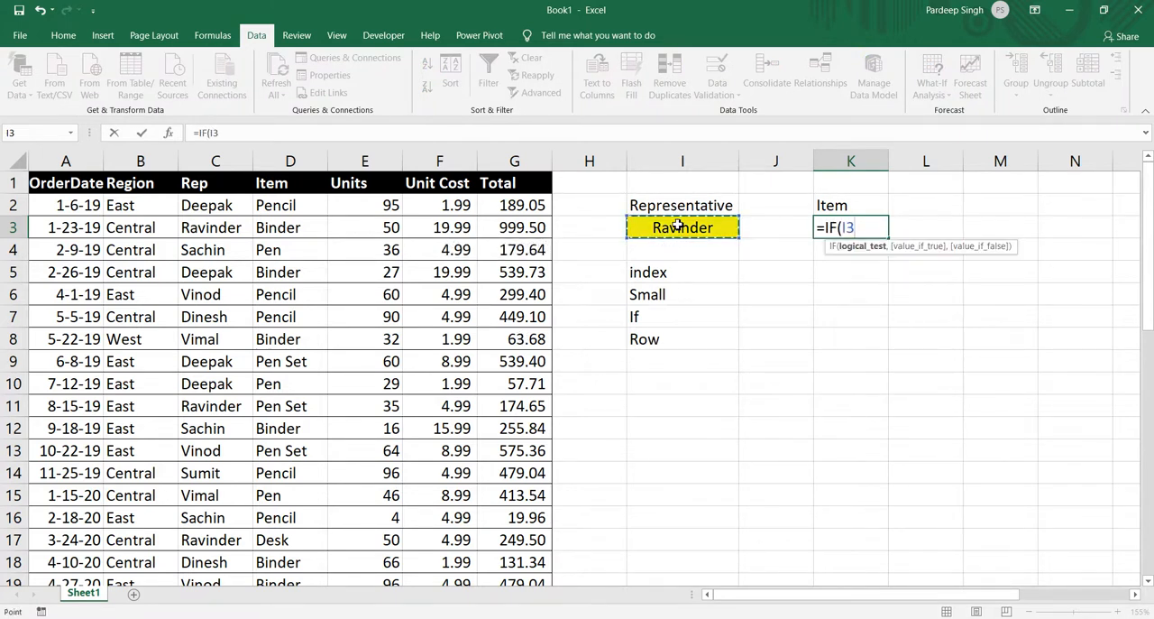
key("F4")
type("=")
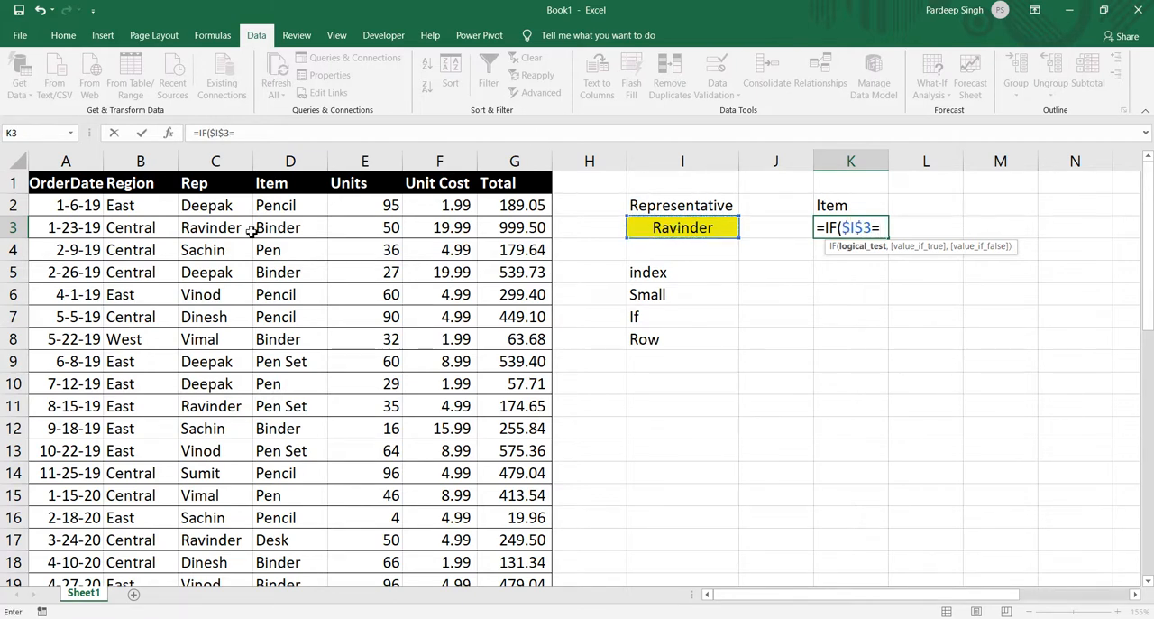
left_click(220, 210)
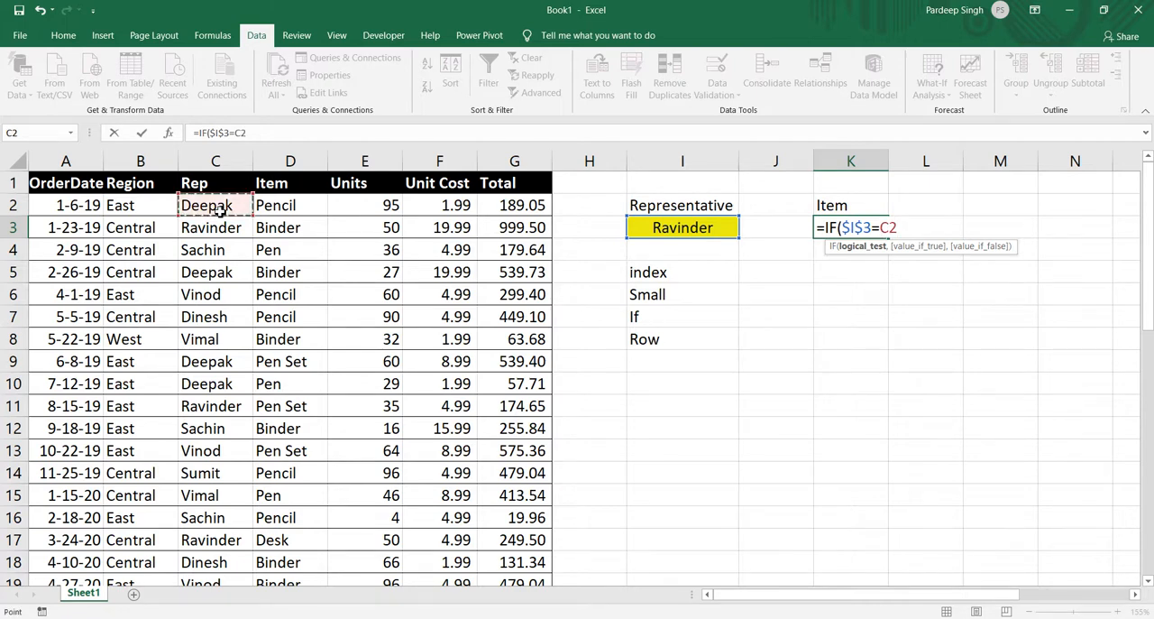
key("ctrl+shift+Down")
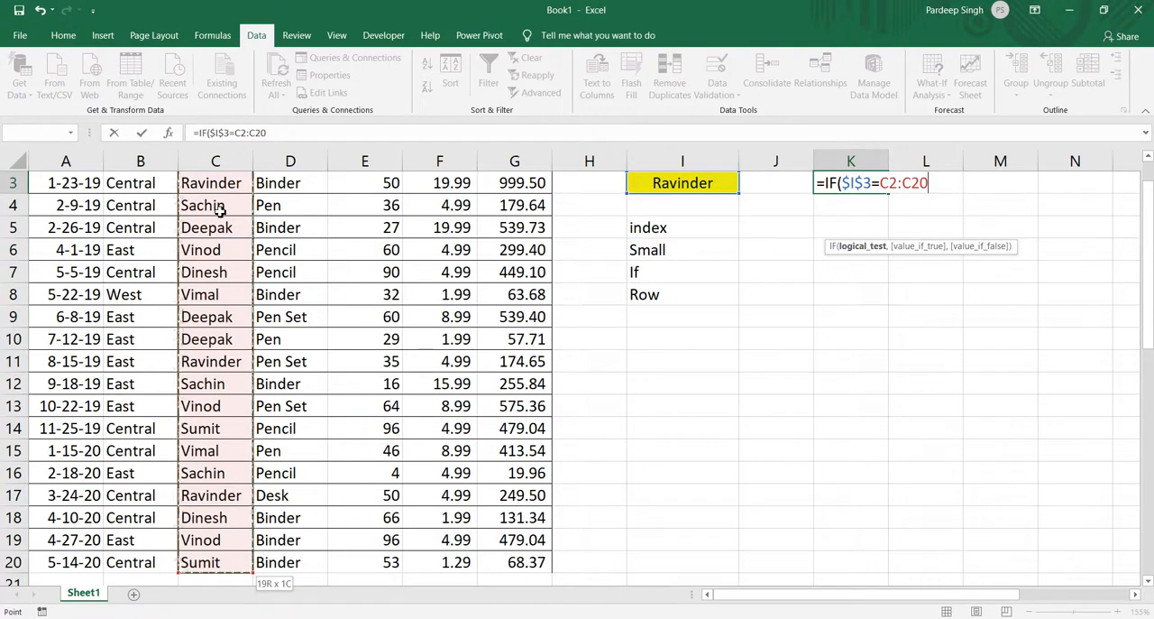
key("F4")
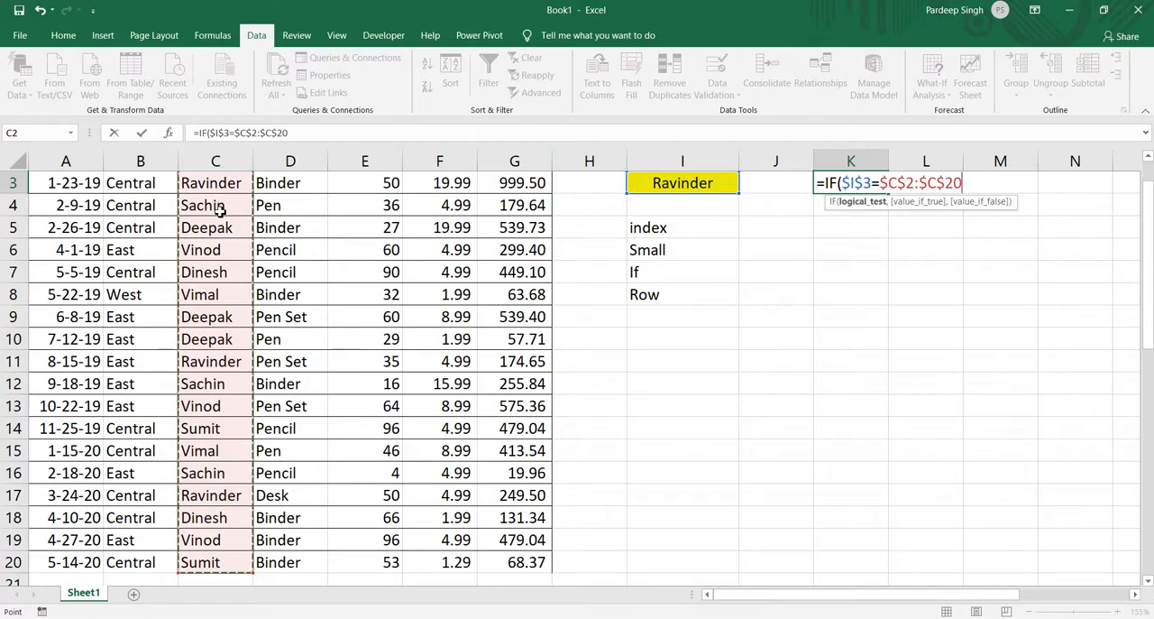
type(",")
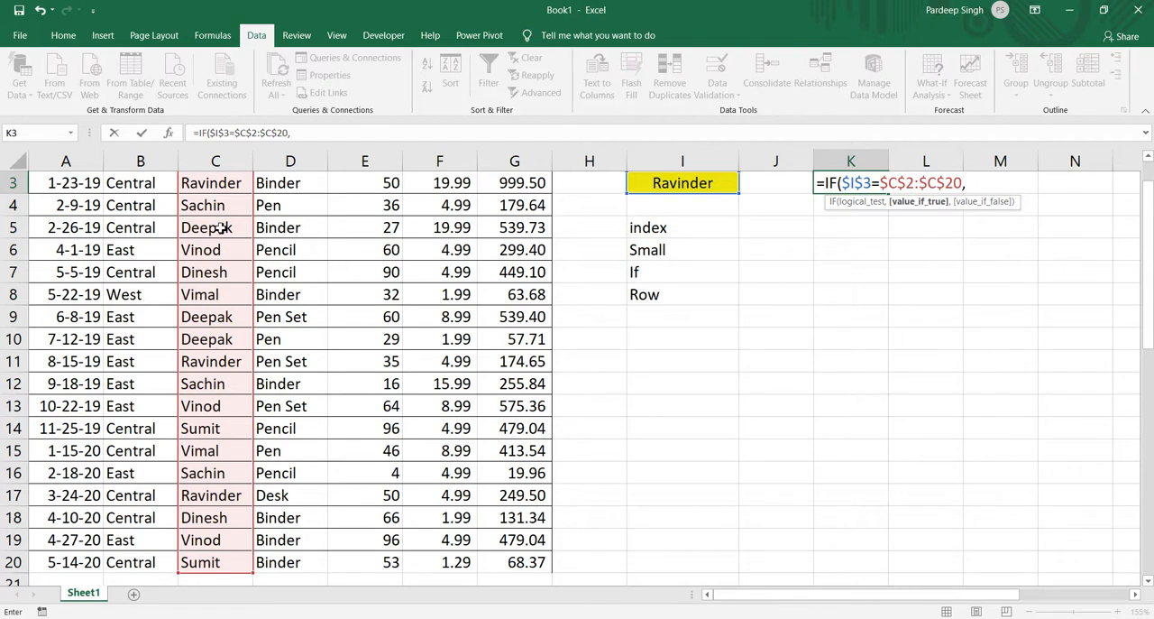
Add ROW($C$2:$C$20)-1 as the true value of the IF formula in K3.
left_click(222, 229)
key("BackSpace")
key("BackSpace")
type("row")
key("Tab")
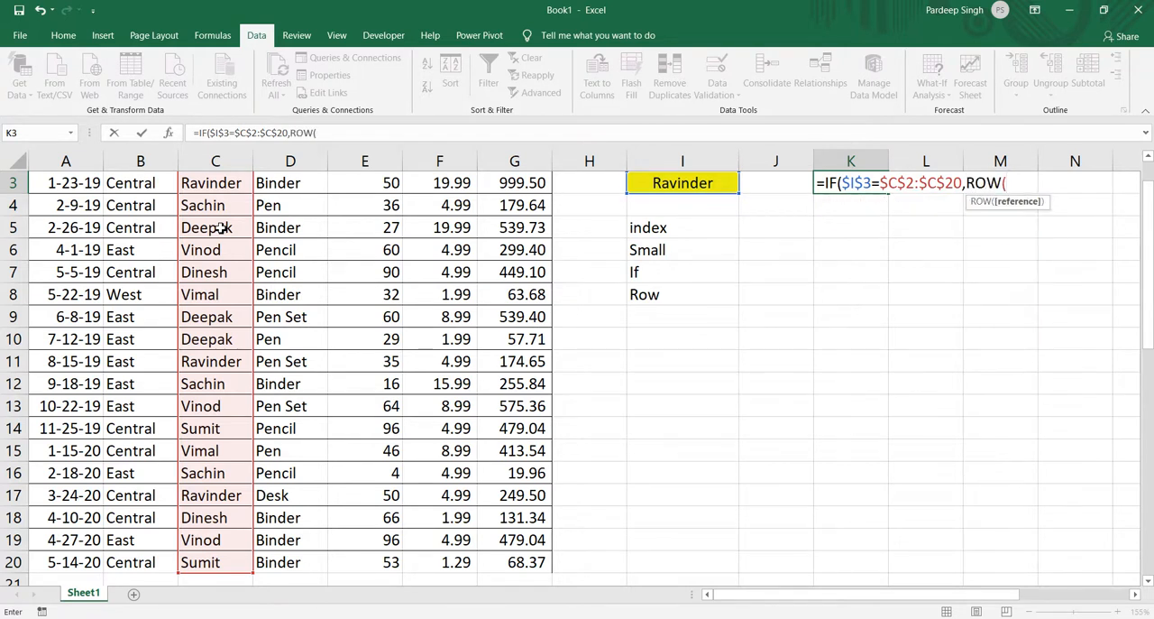
scroll(219, 227, "down", 1)
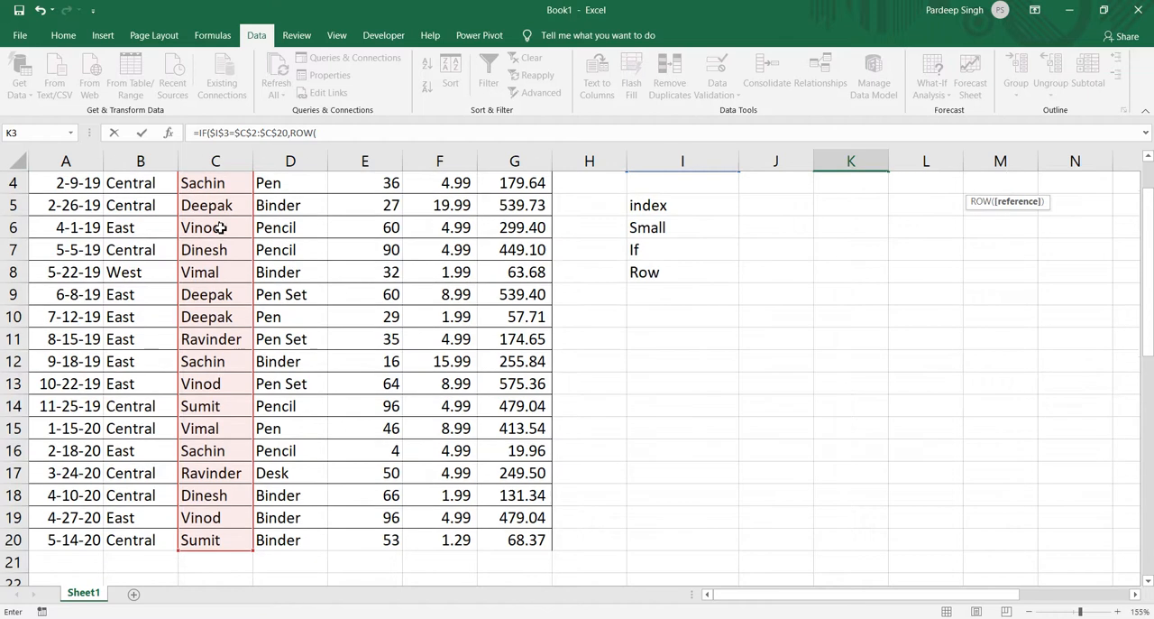
scroll(219, 227, "up", 1)
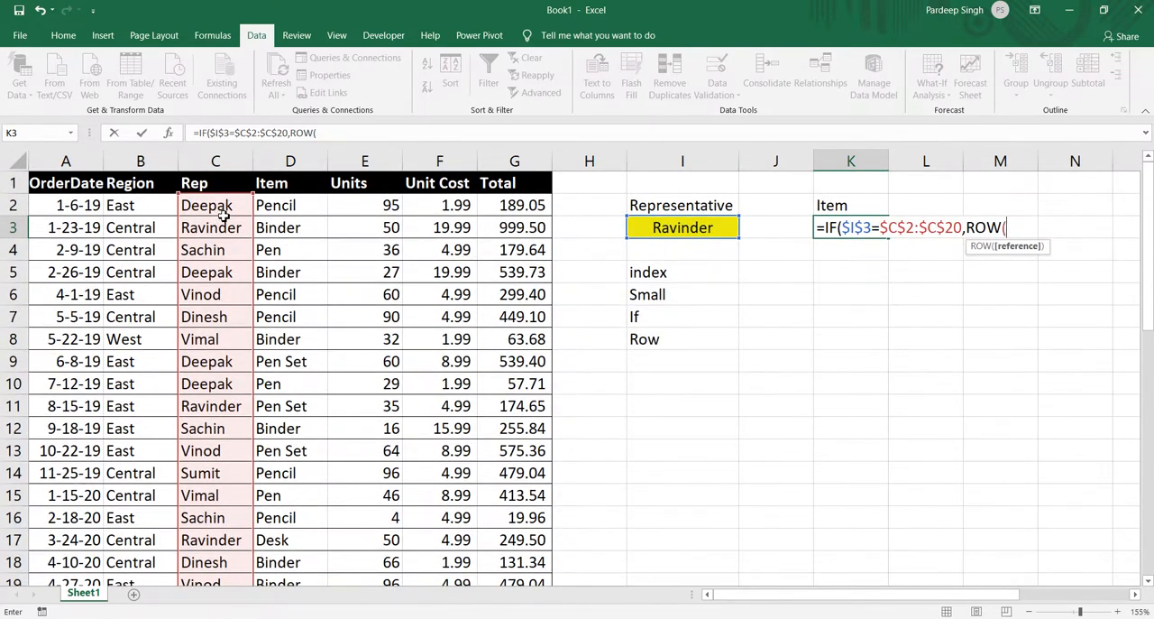
left_click(225, 208)
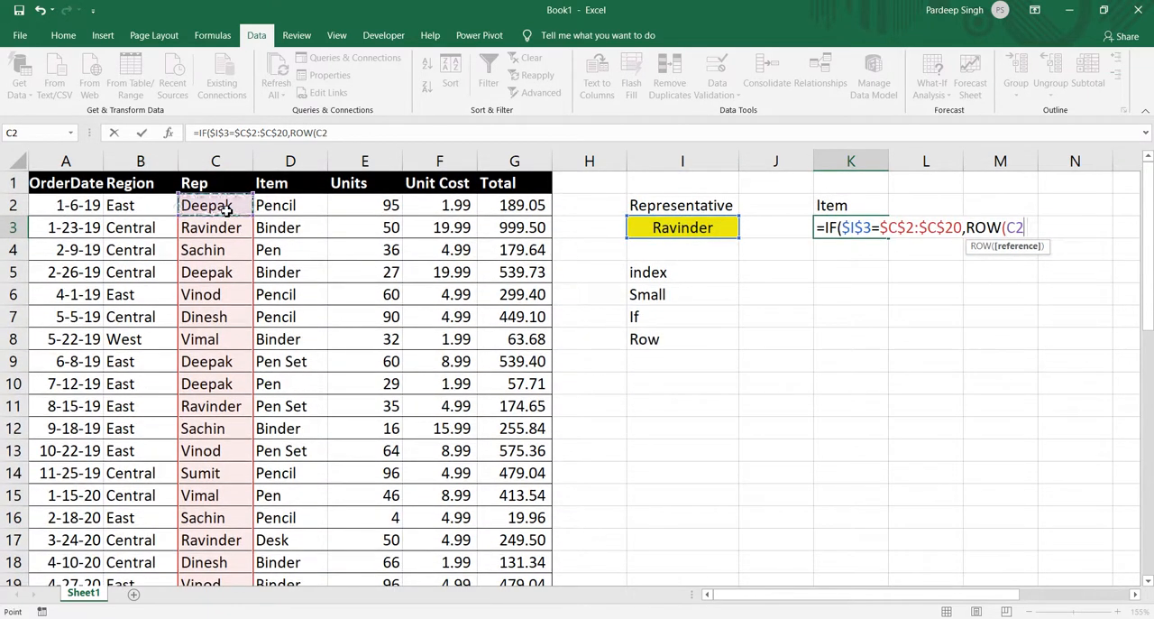
key("ctrl+shift+Down")
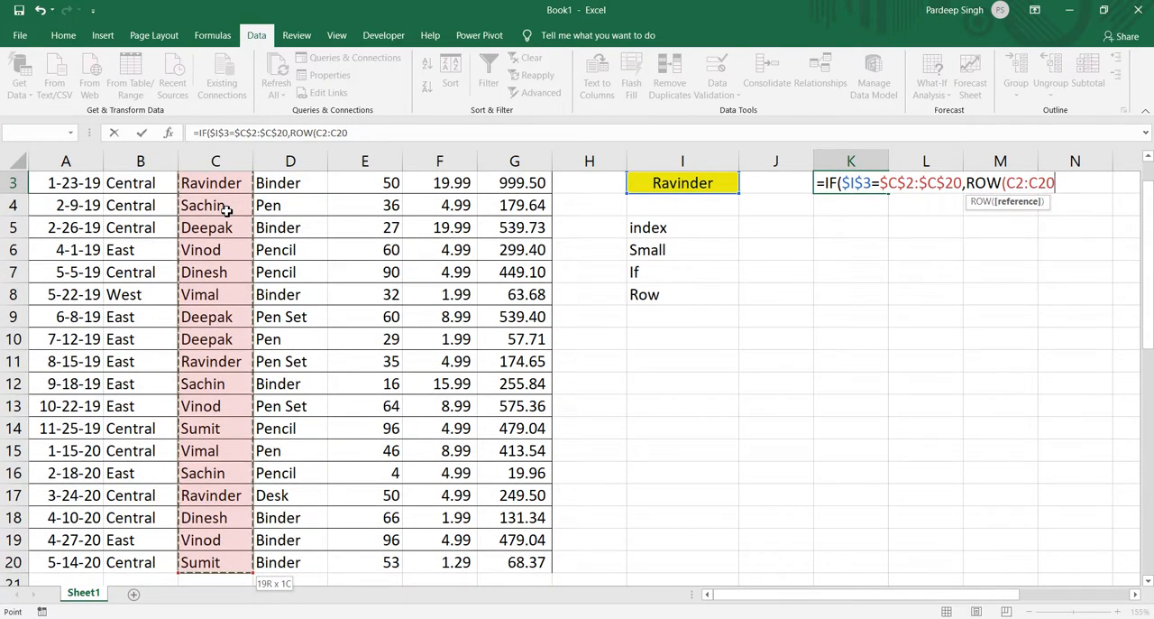
key("F4")
type(")")
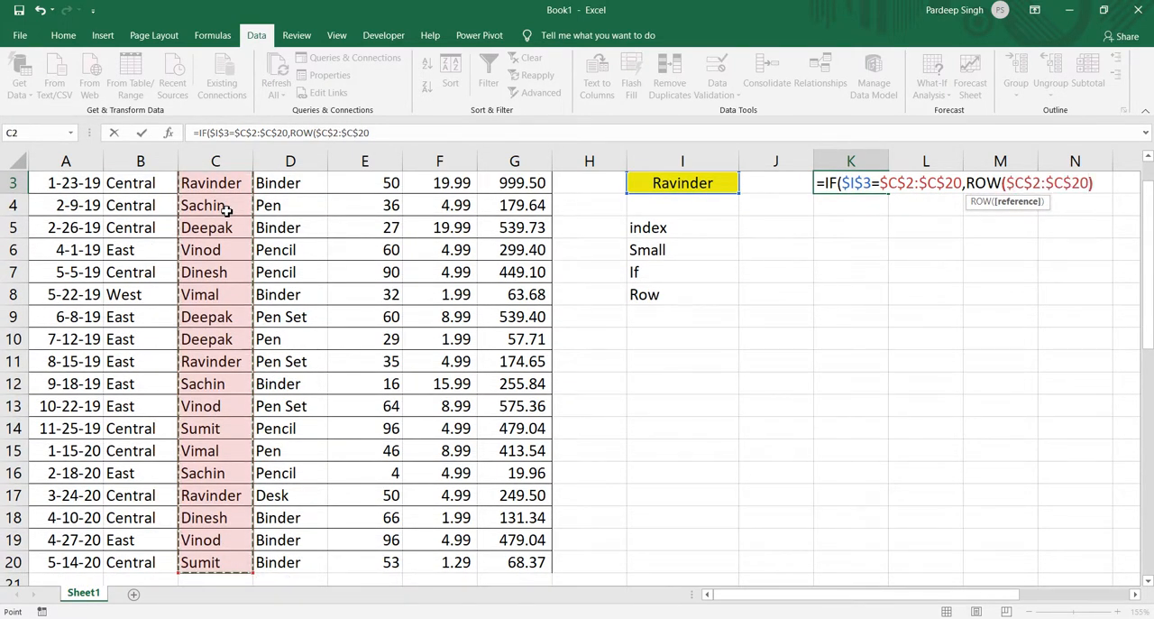
type("-1")
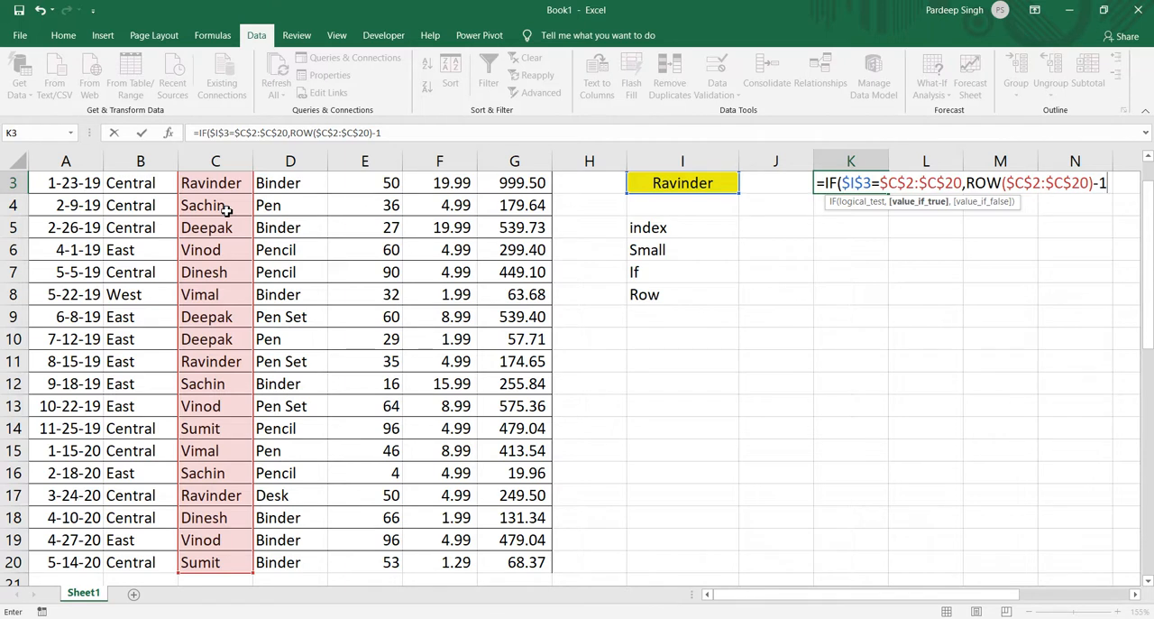
type(",")
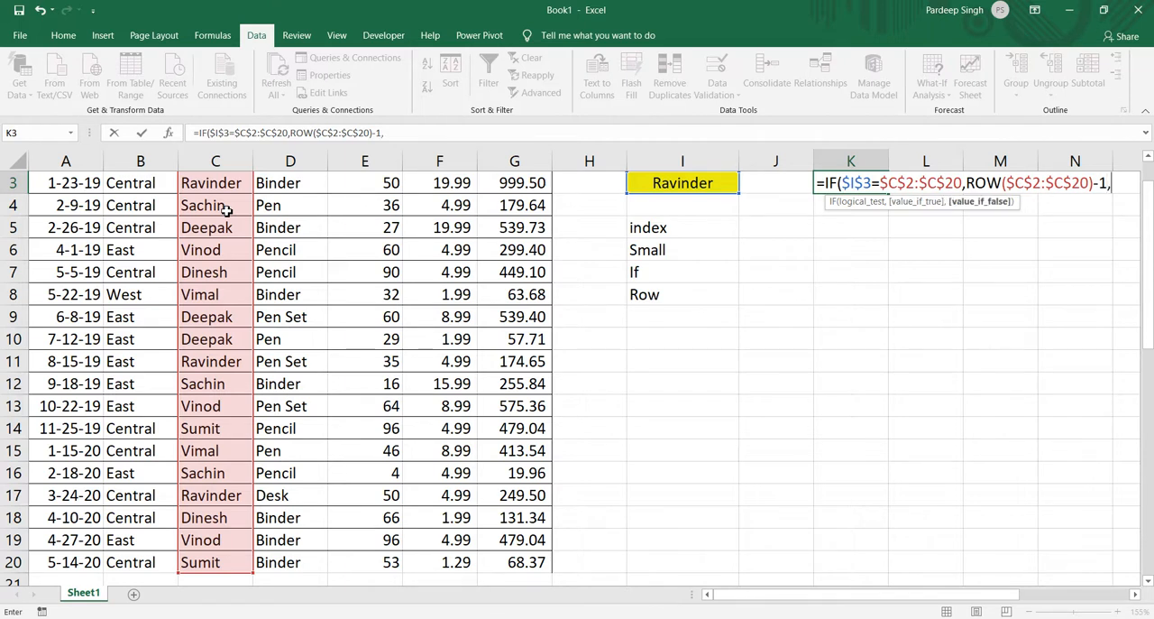
type("\"\")")
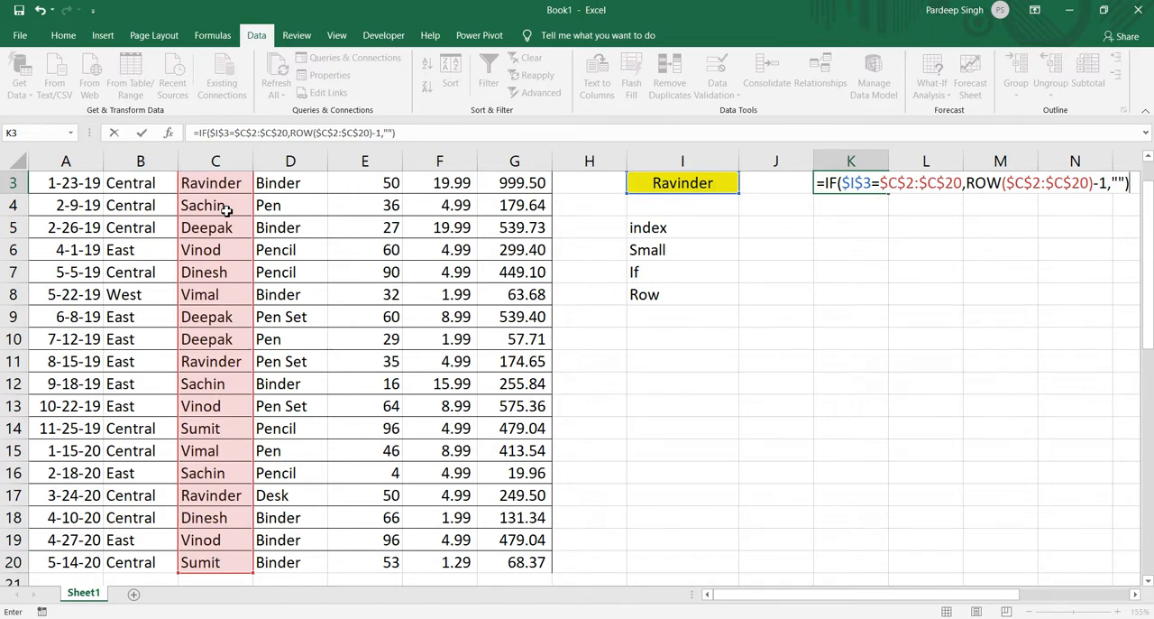
Complete the IF formula in K3 with an empty string "" as the false value.
key("Return")
key("Up")
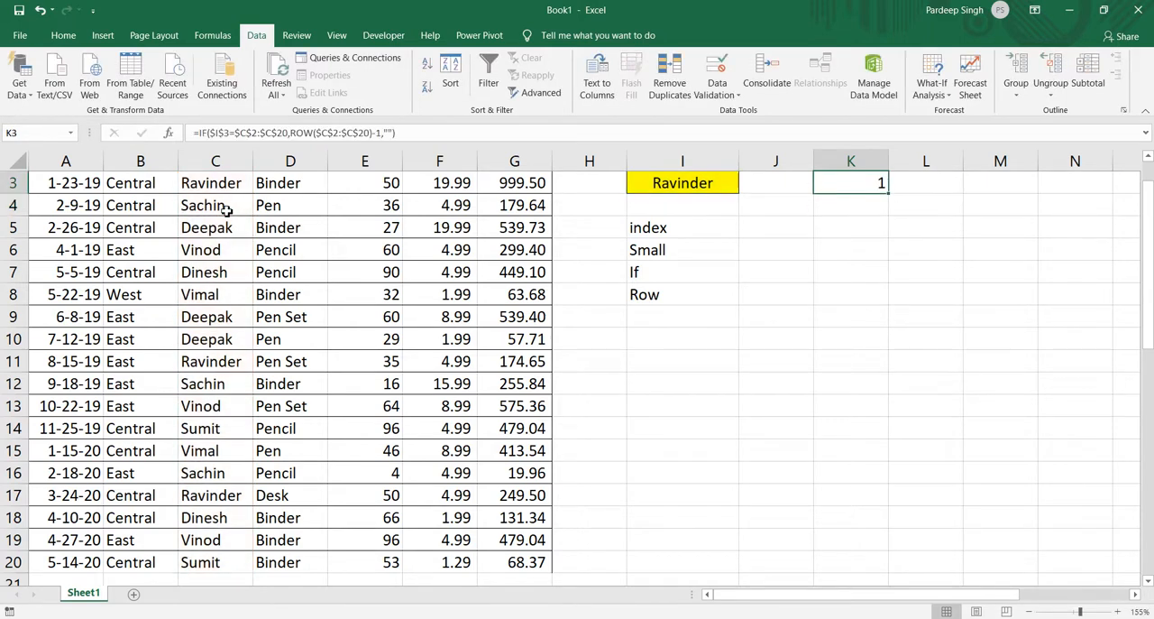
Evaluate the IF expression in K3 to examine the array it returns, keeping the original formula.
left_click(195, 133)
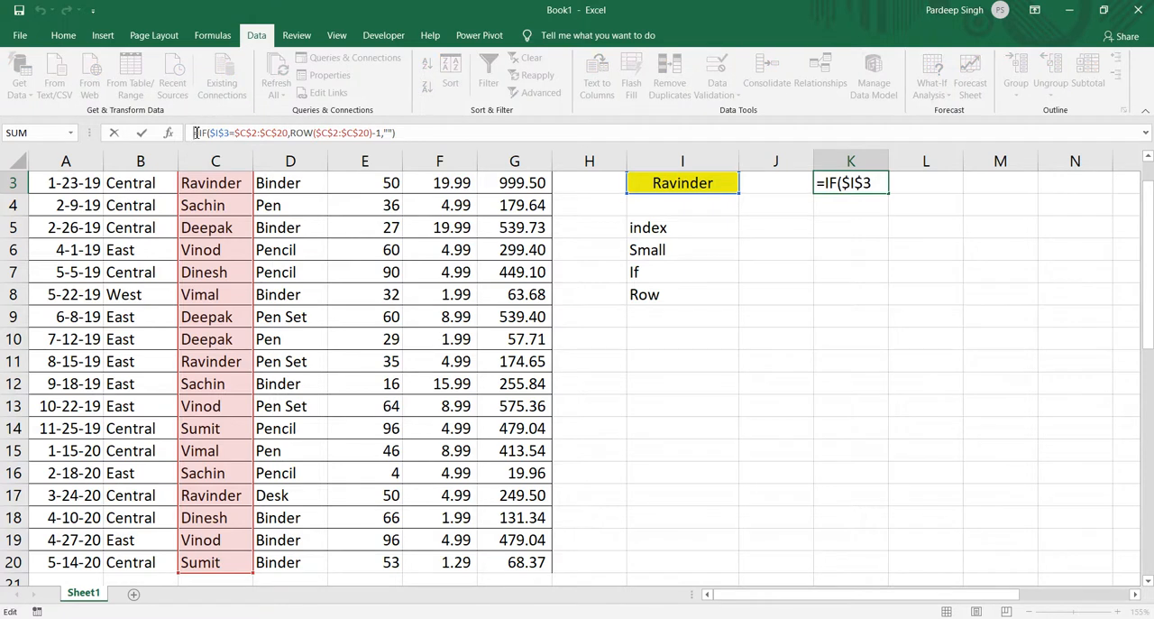
key("F9")
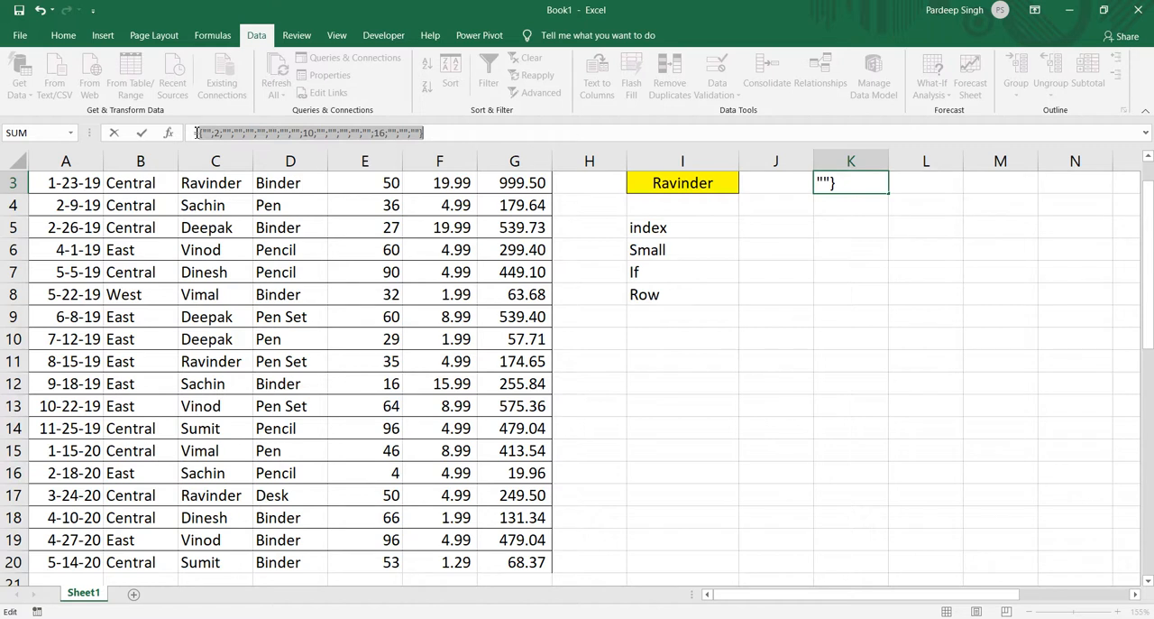
left_click(431, 132)
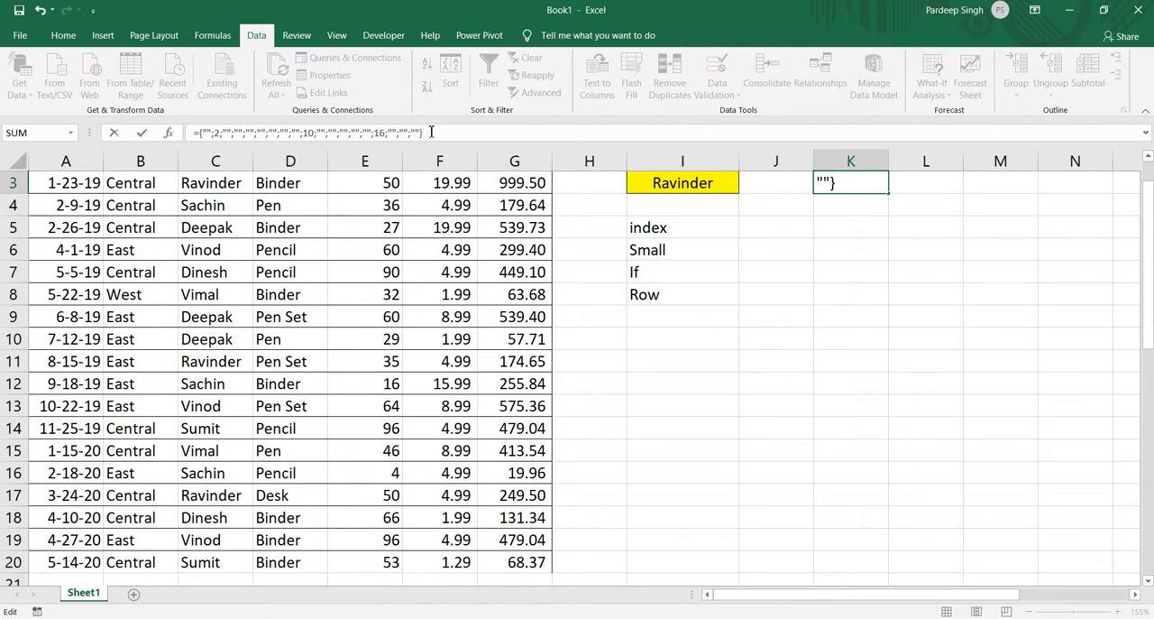
key("Escape")
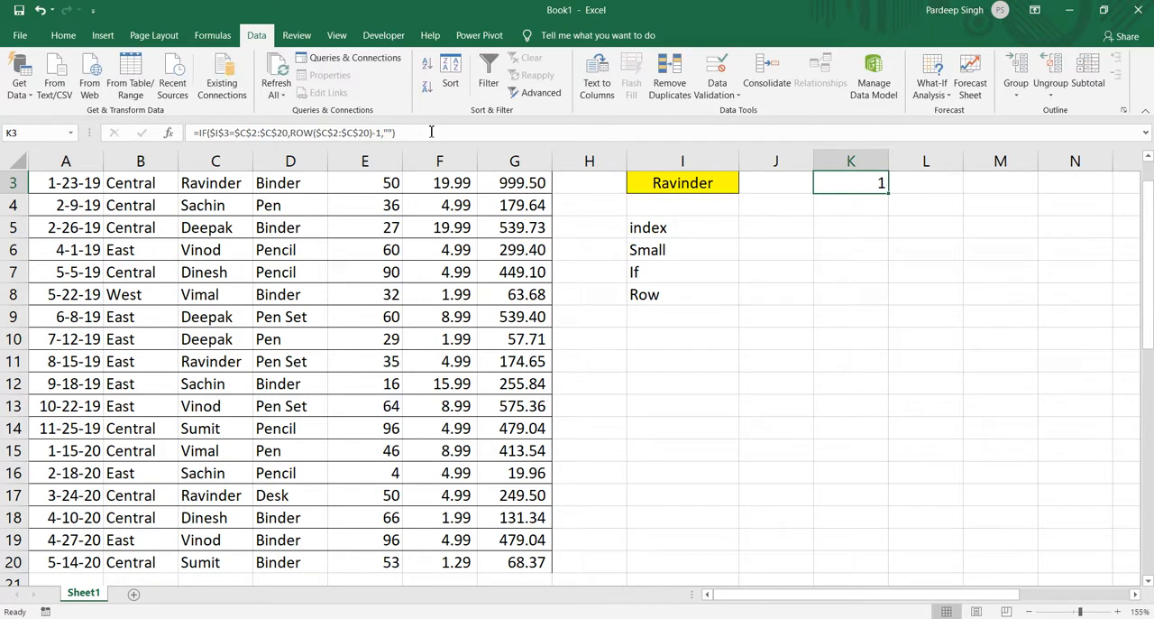
Wrap the IF formula in K3 in a SMALL function, using the IF expression as its array argument.
key("Up")
key("Down")
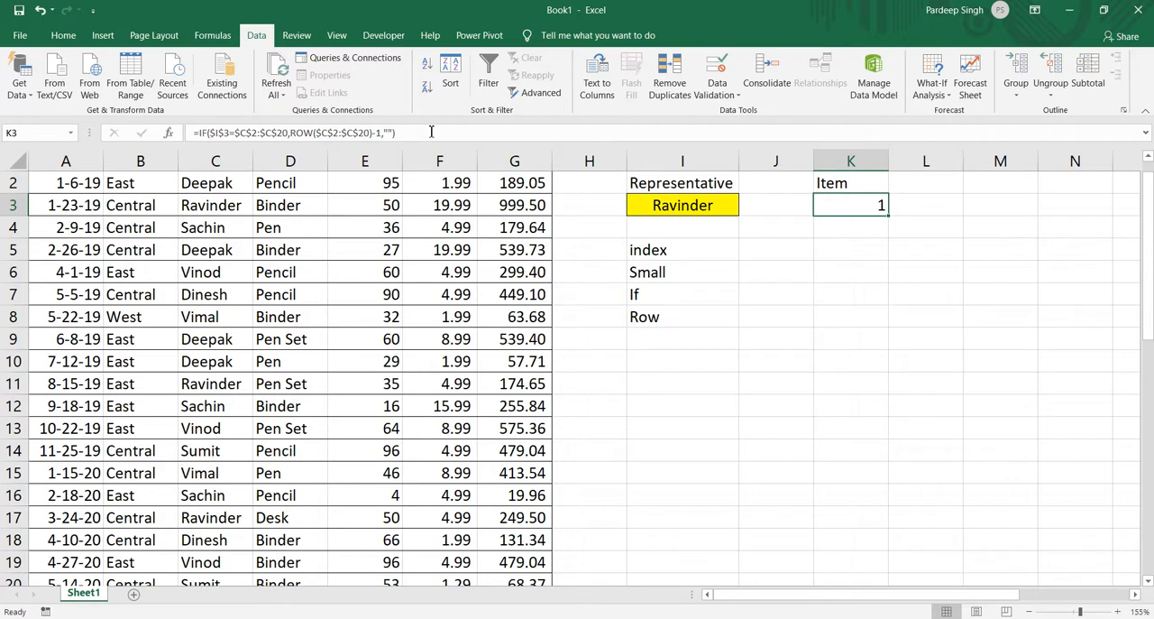
left_click(202, 133)
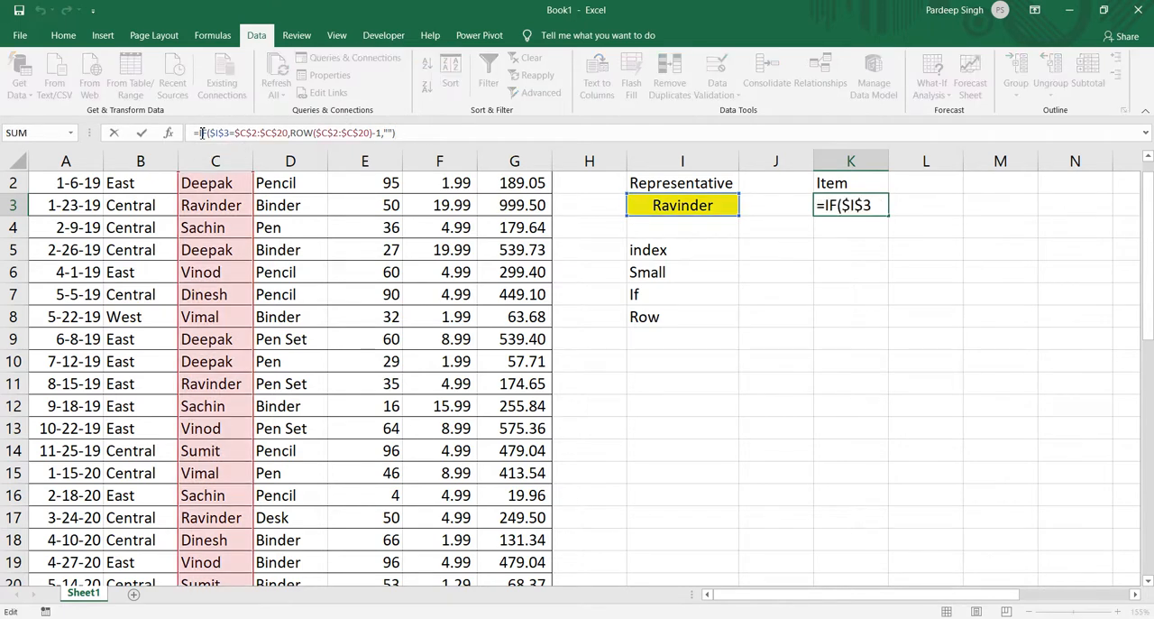
type("sm")
key("Tab")
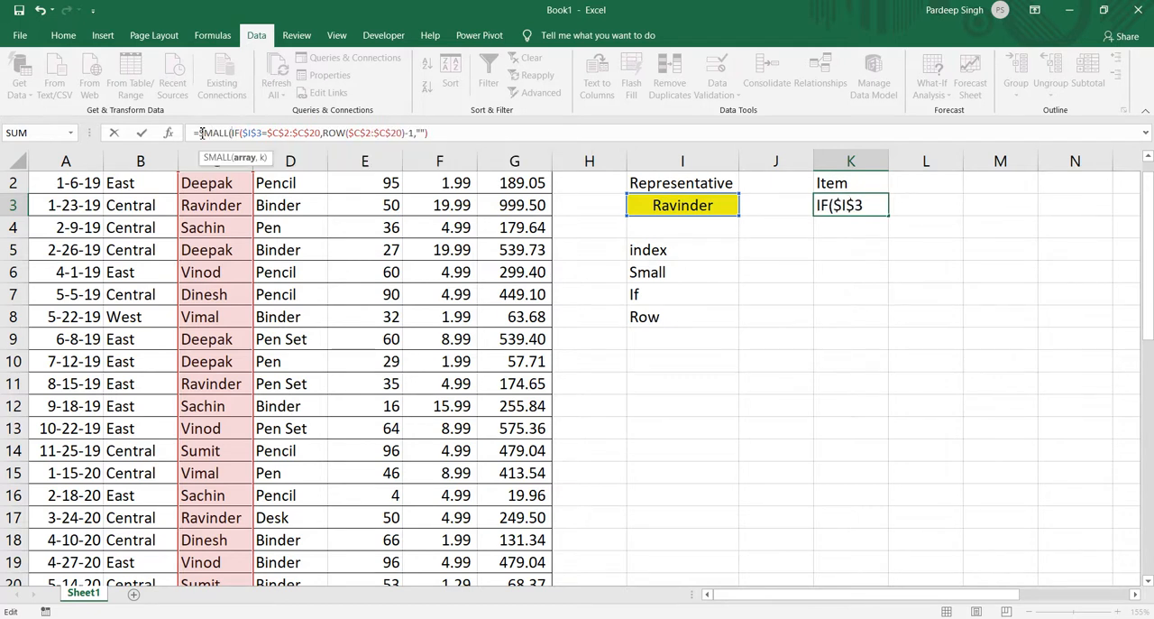
left_click(436, 133)
type(",")
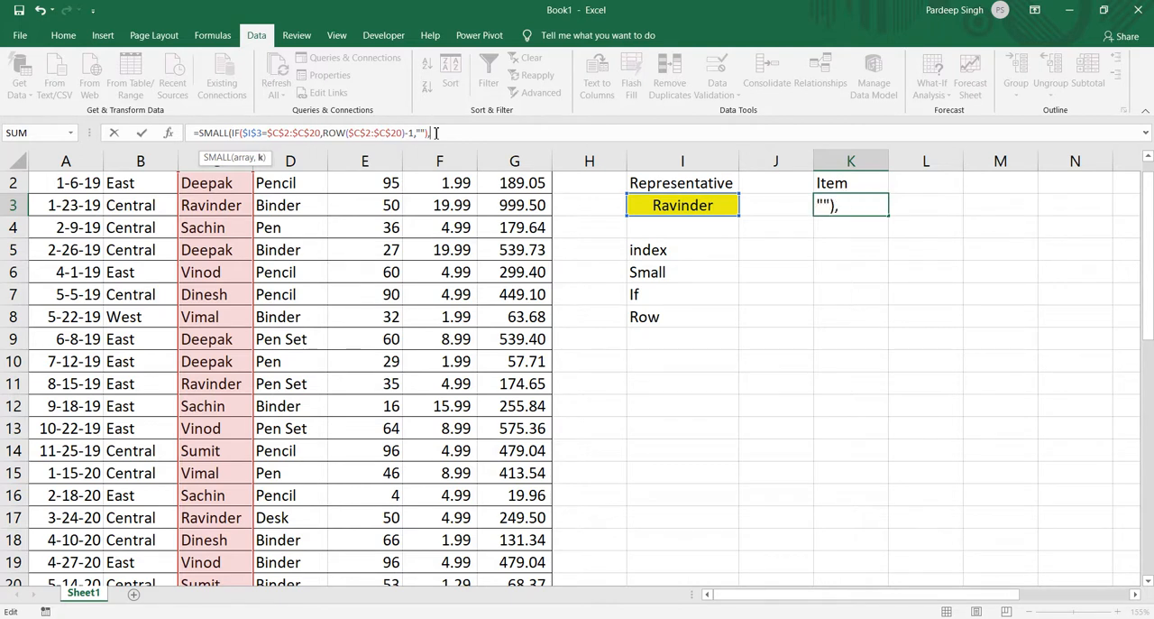
type("row")
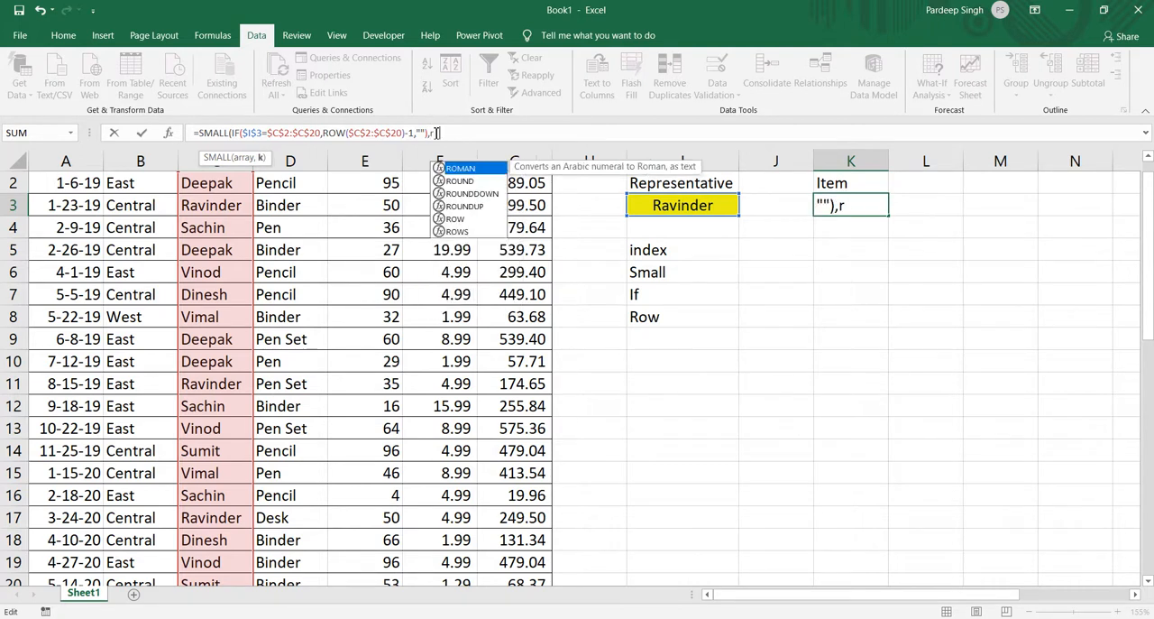
Complete the SMALL function in K3 with ROW()-2 as its k argument and enter it as an array formula.
key("Tab")
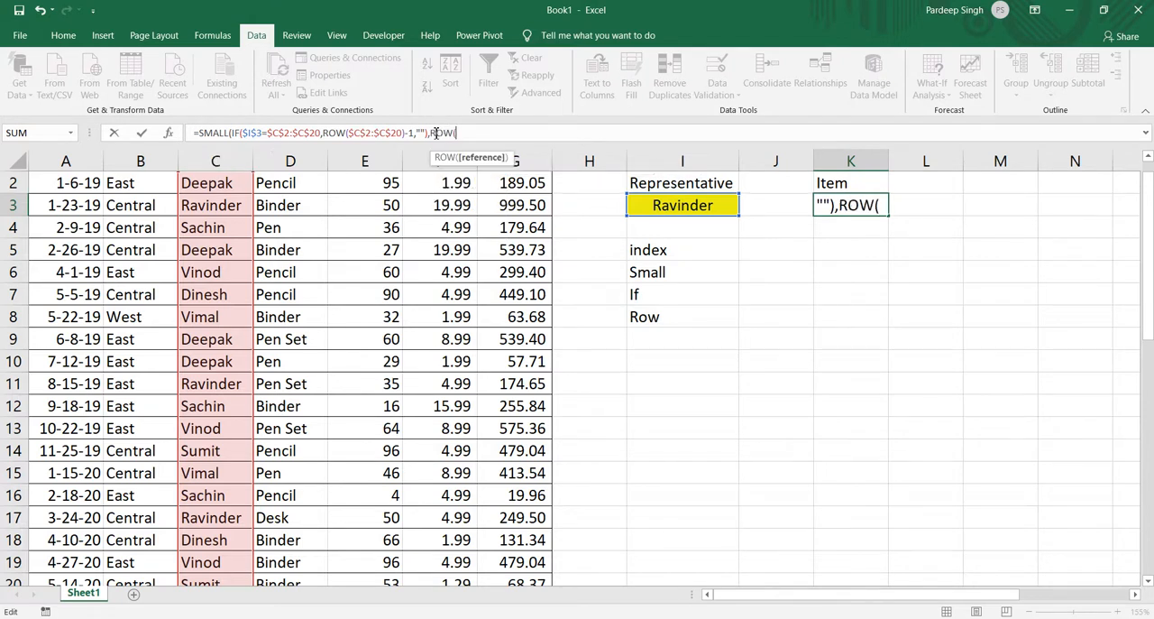
type(")")
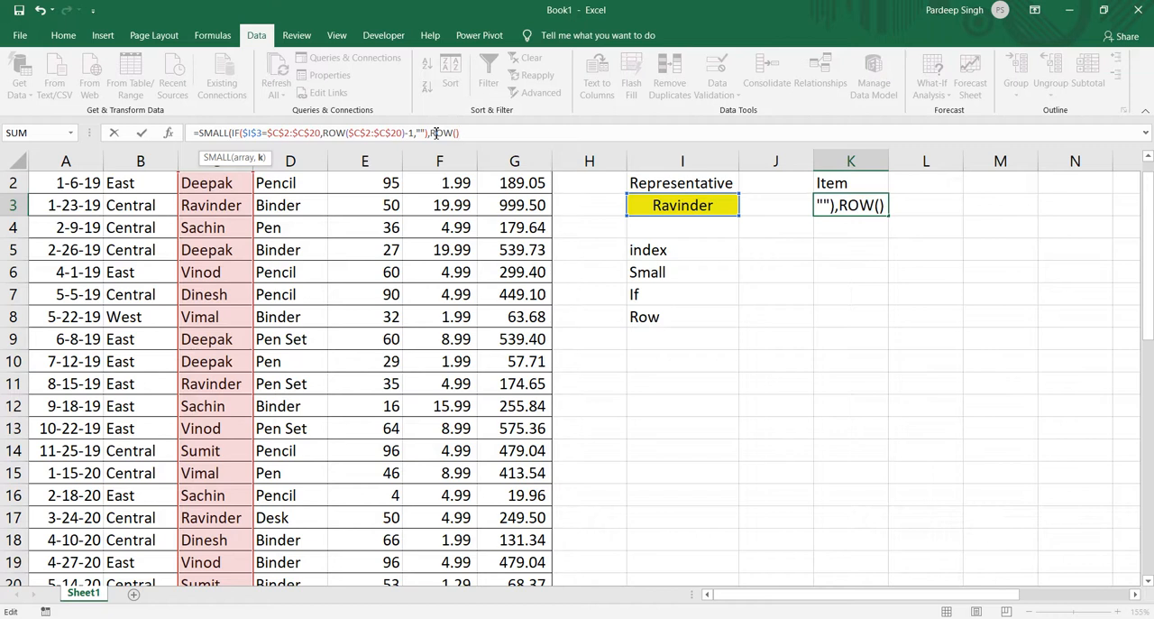
type("-2)")
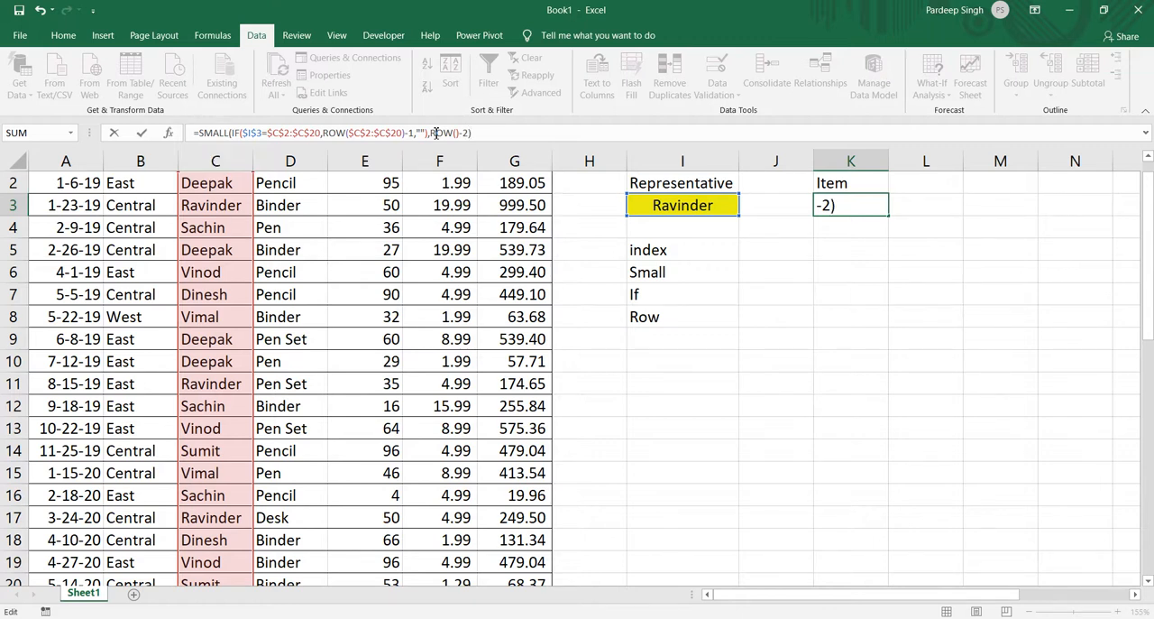
key("ctrl+shift+Return")
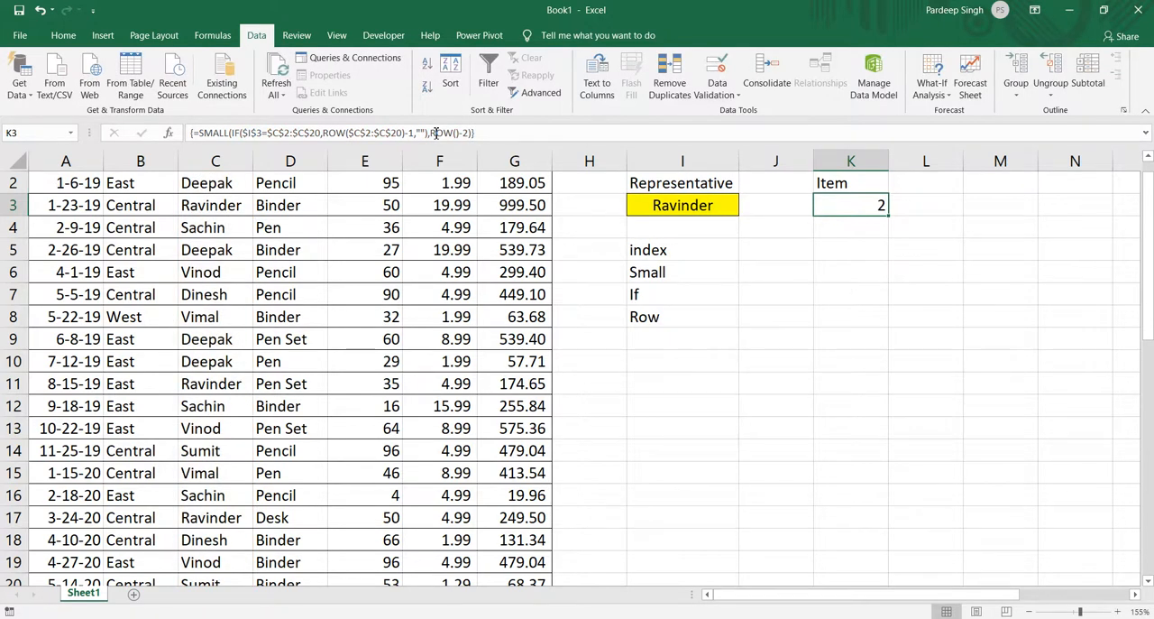
Fill the SMALL array formula from K3 down to K8.
key("shift+Down")
key("shift+Down")
key("shift+Down")
key("shift+Down")
key("shift+Down")
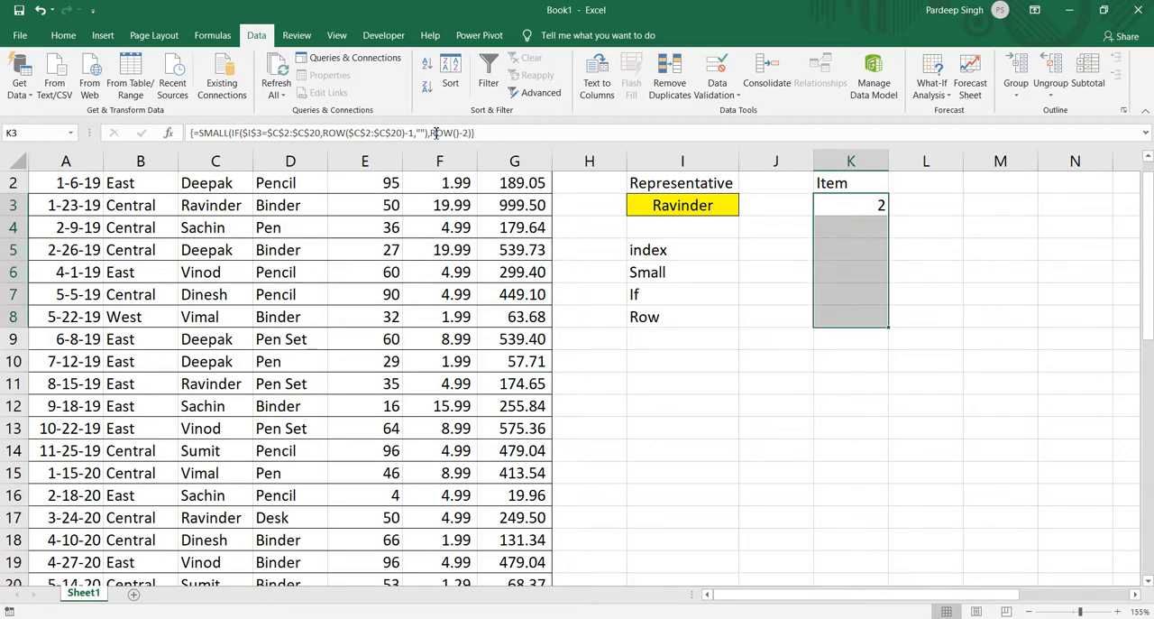
key("ctrl+d")
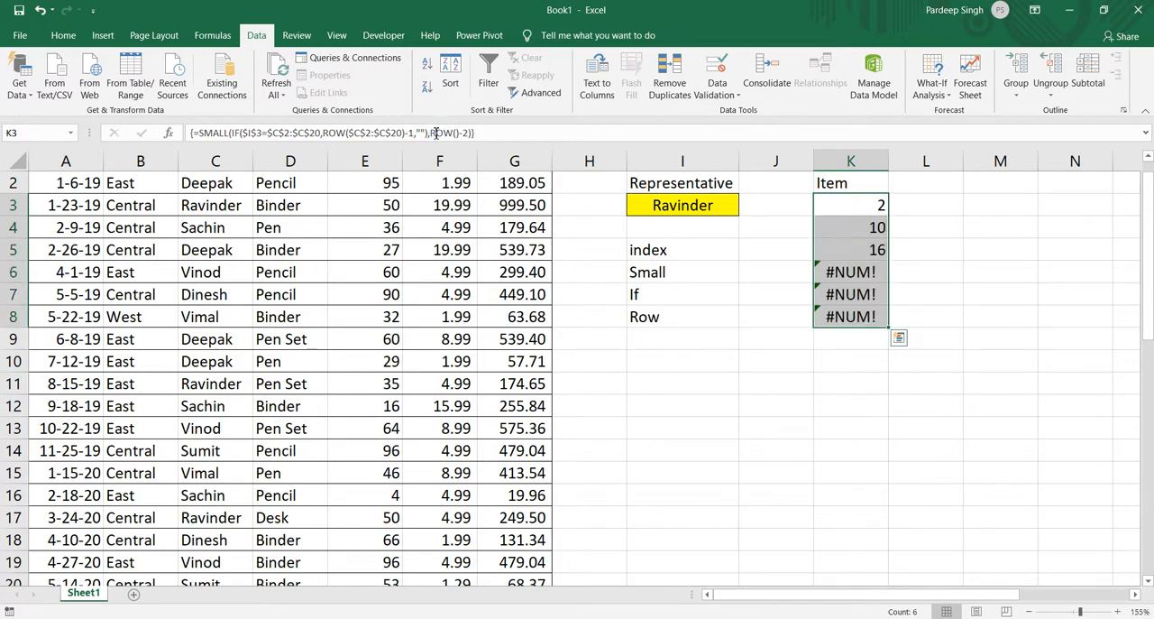
key("Up")
key("Up")
key("Down")
key("Down")
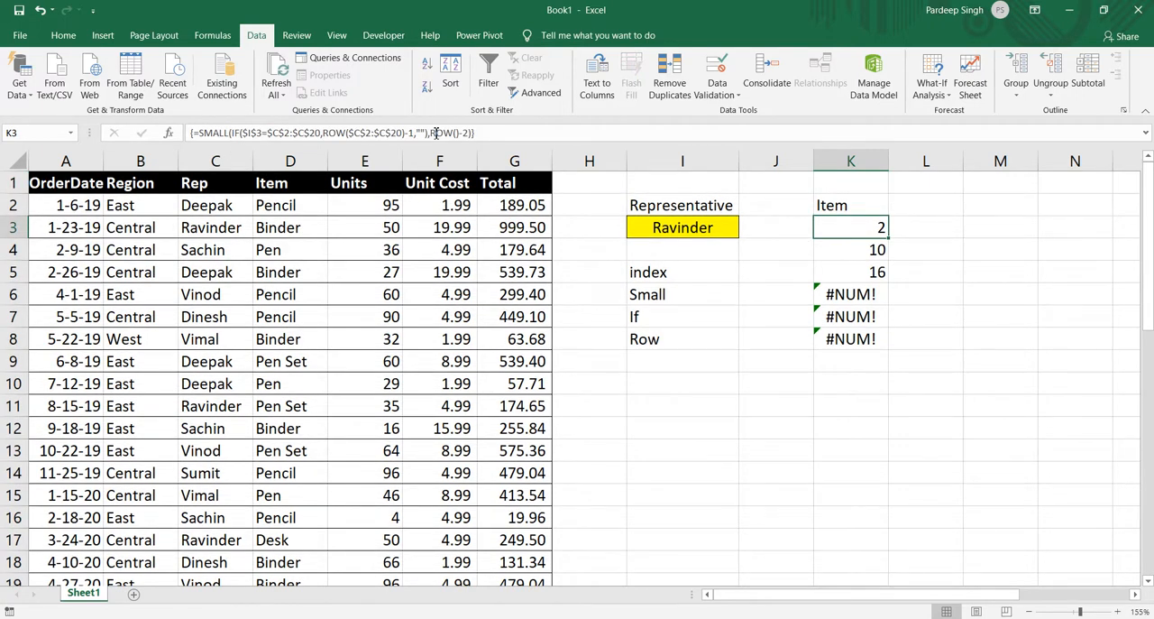
Nest the SMALL formula in K3 as the row number of an INDEX over $D$2:$D$20 and enter it as an array formula.
left_click(201, 132)
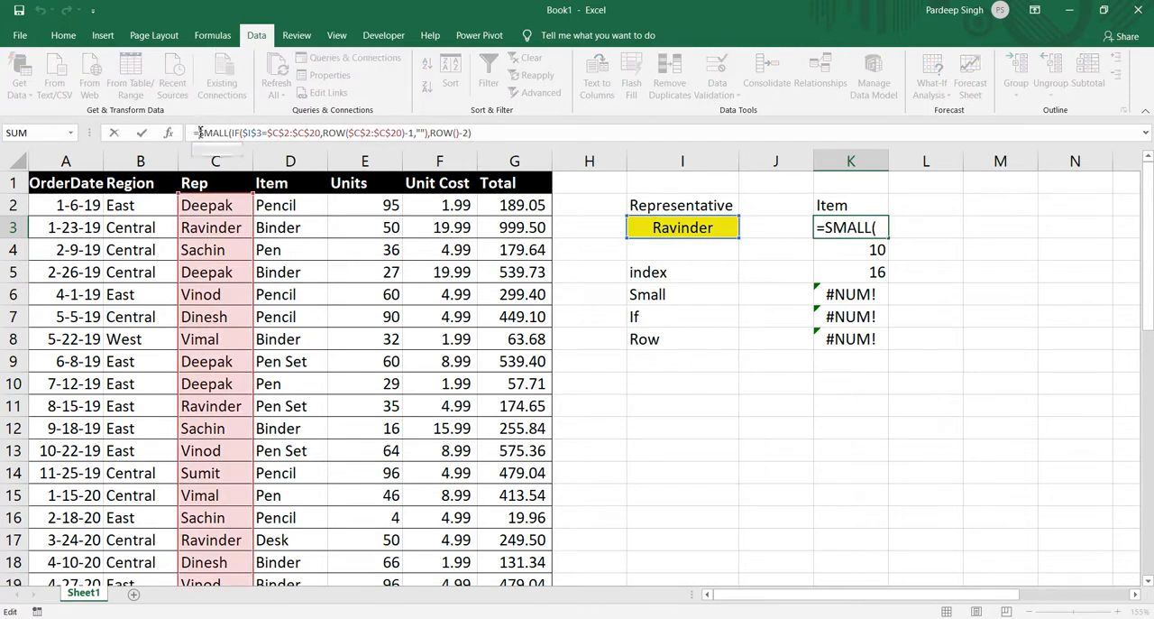
type("I")
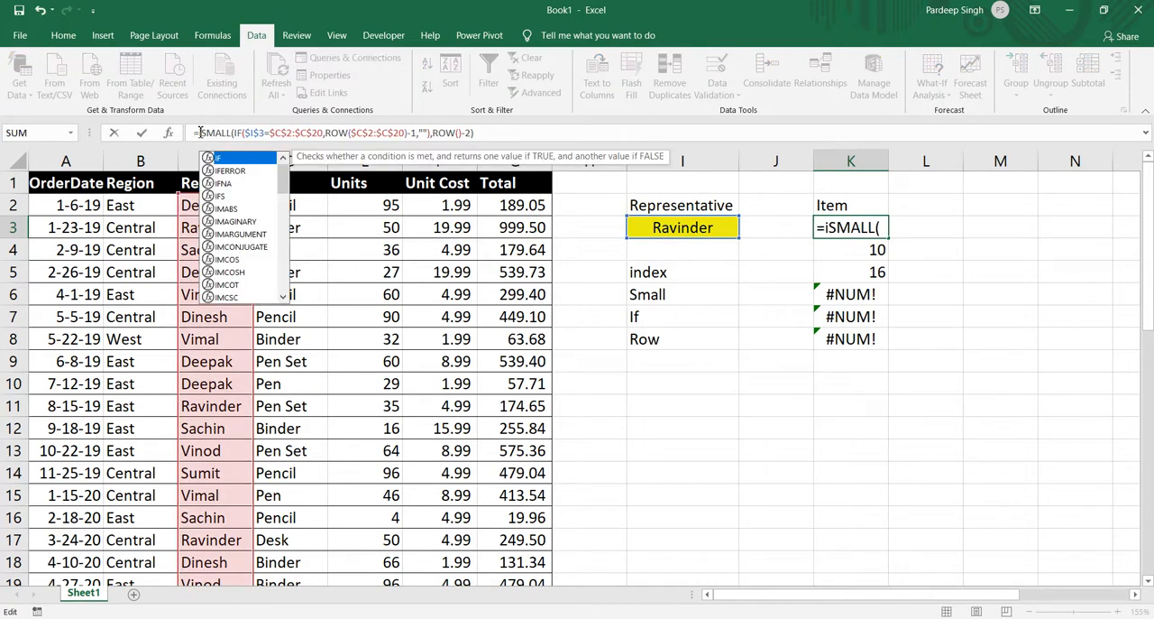
type("n")
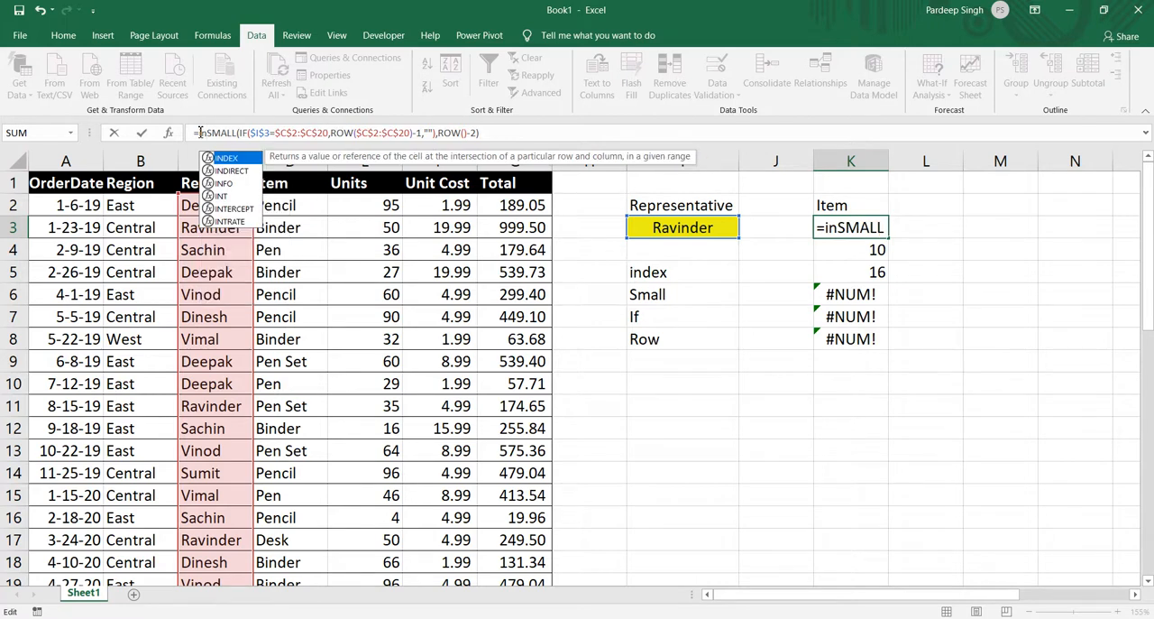
key("Tab")
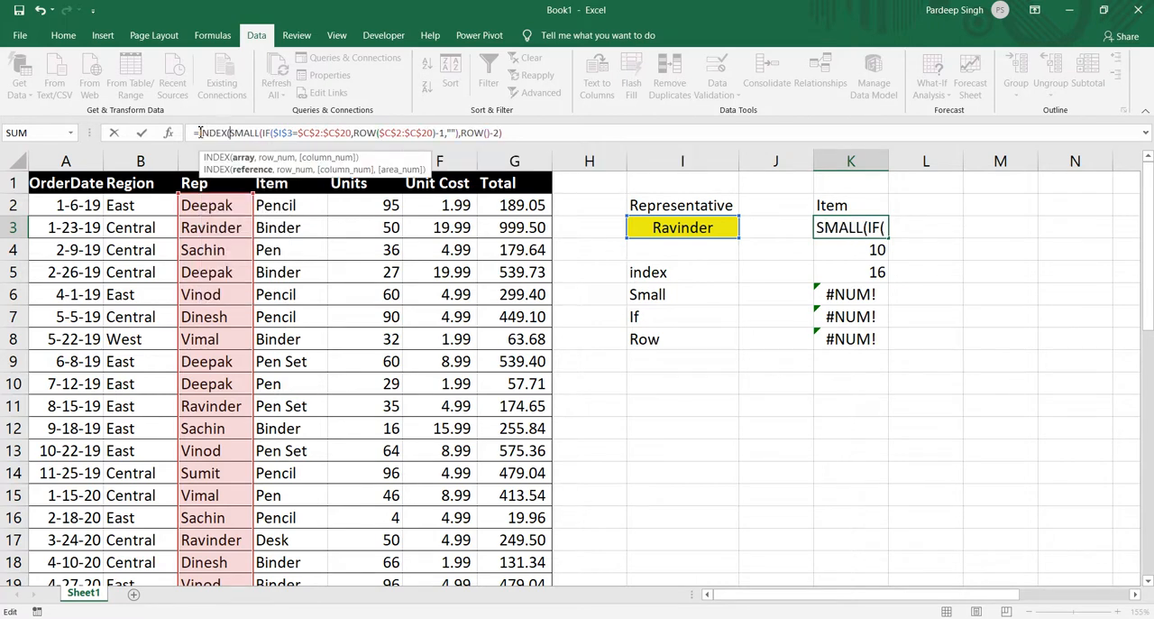
left_click(306, 205)
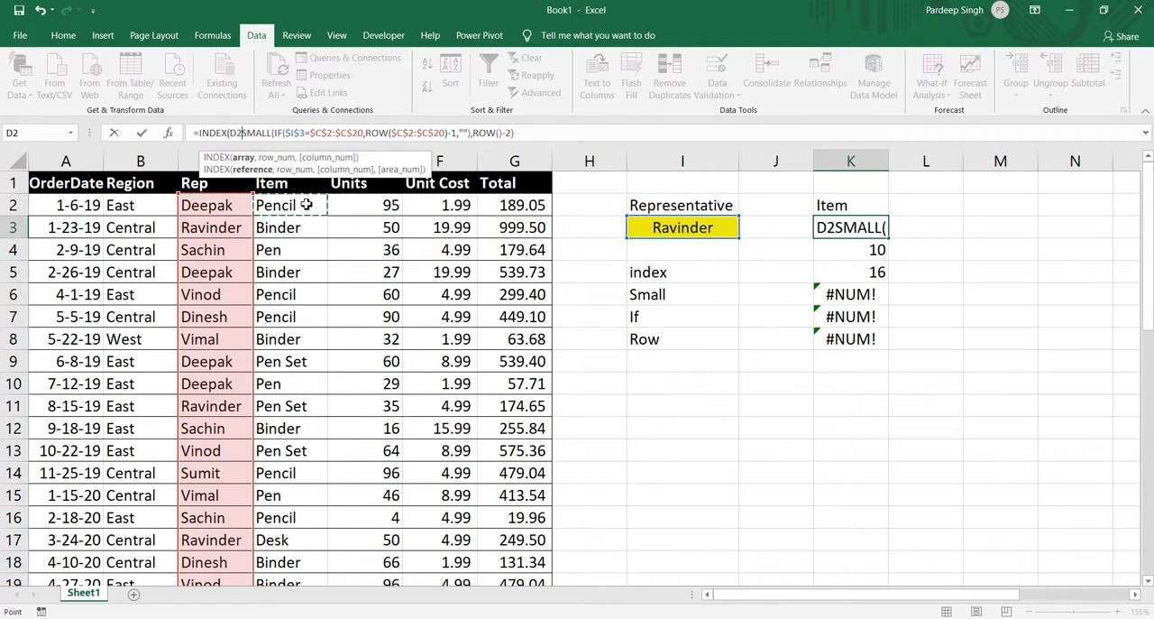
key("ctrl+shift+Down")
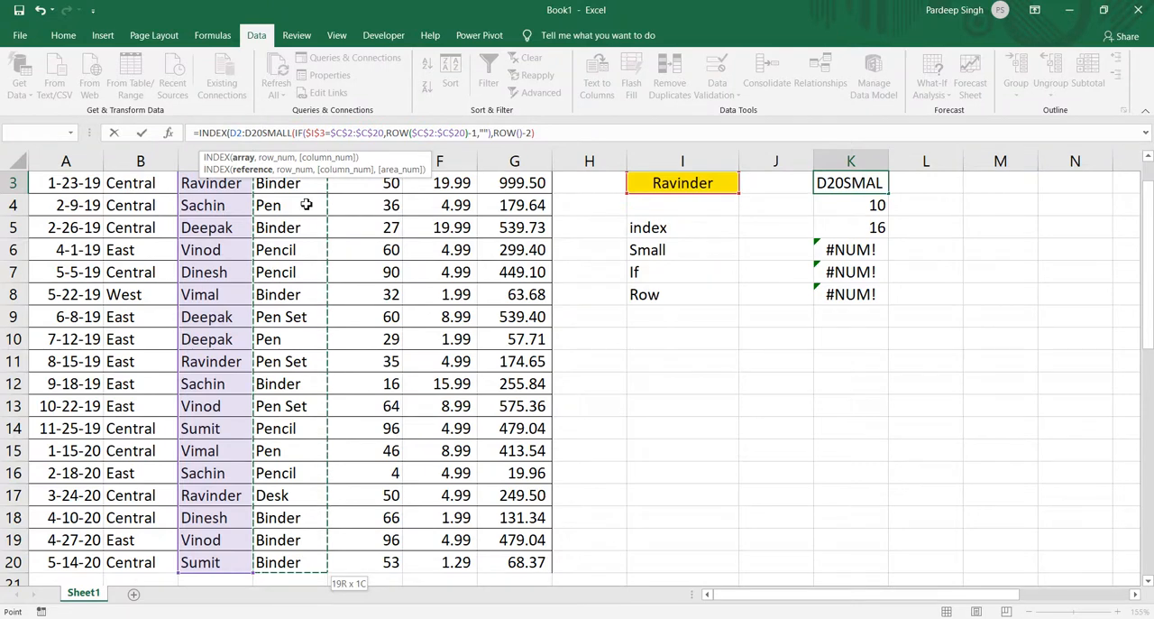
key("F4")
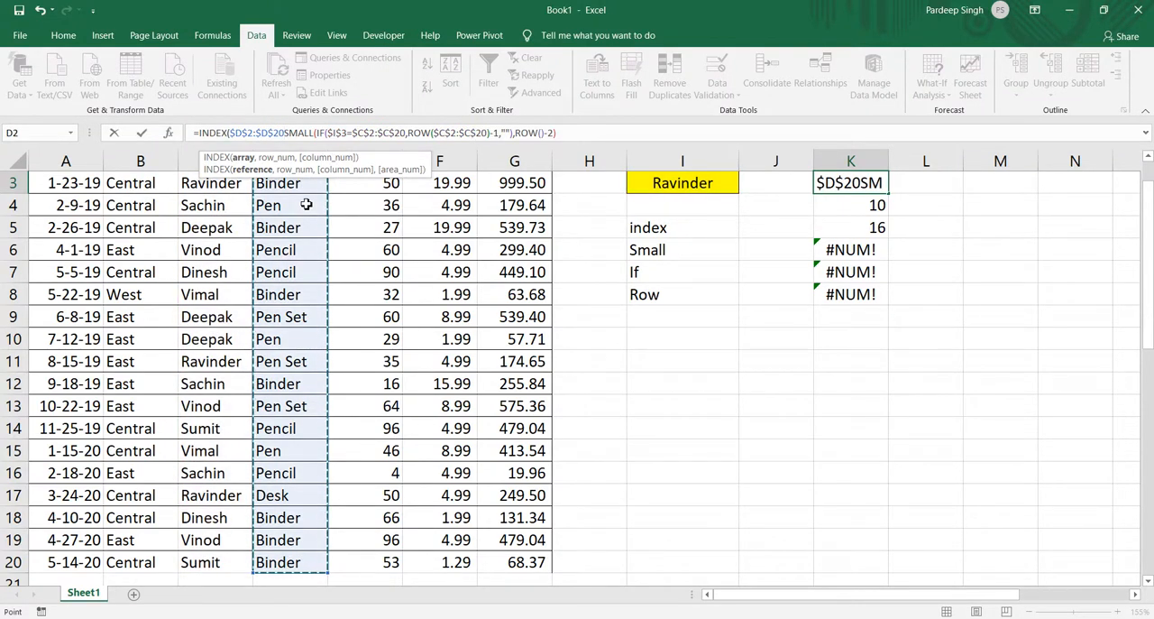
type(",")
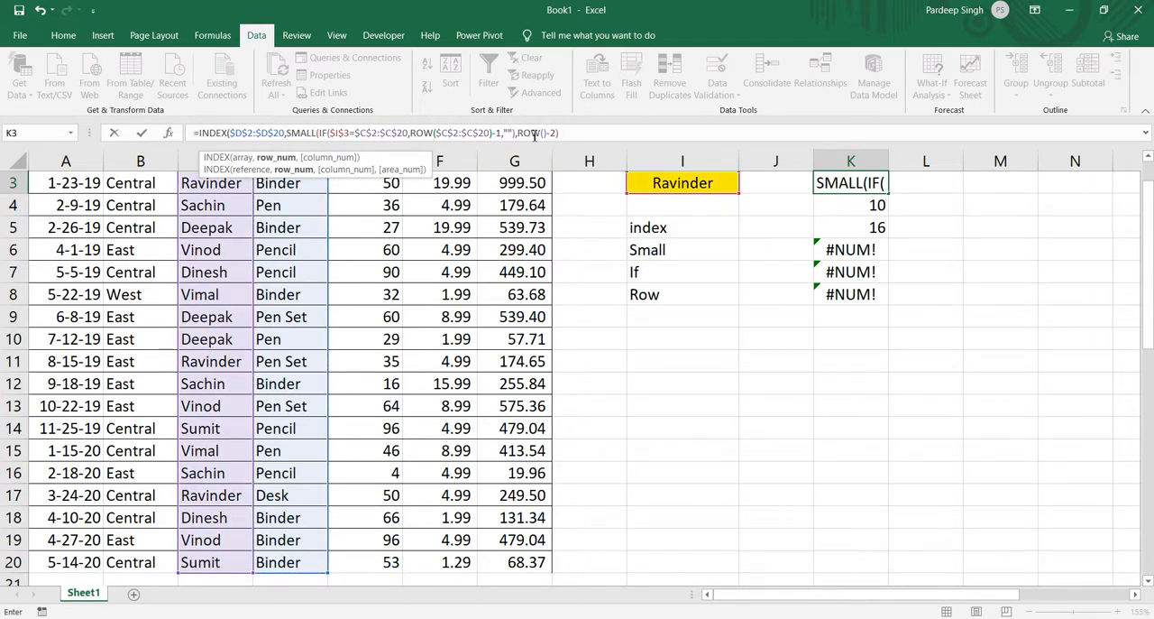
left_click(570, 132)
type(")")
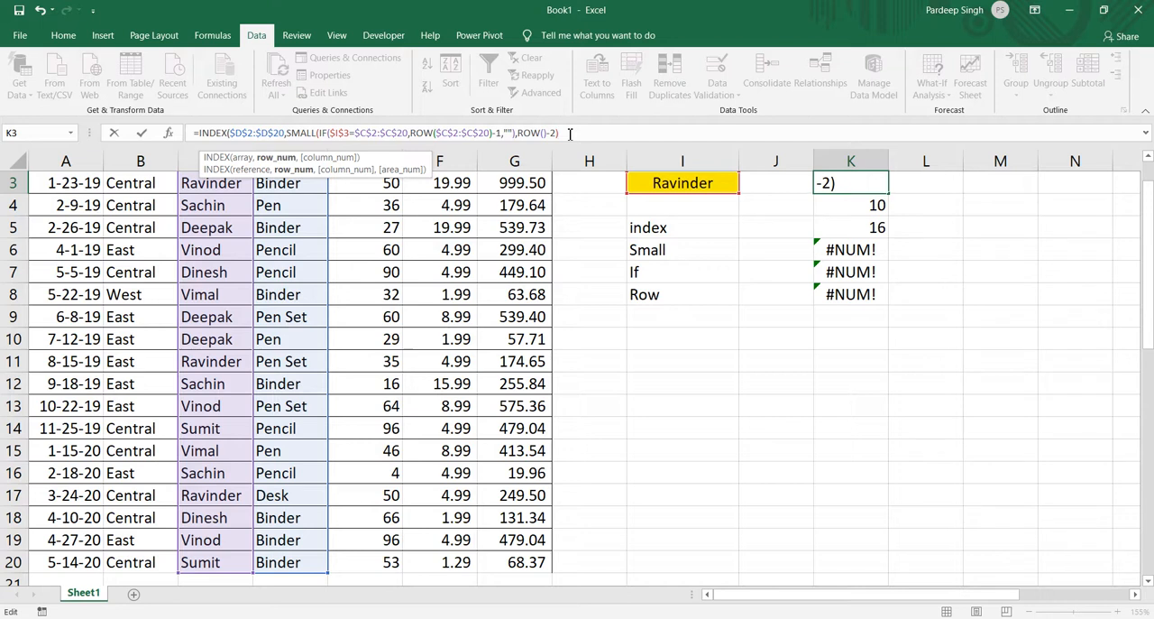
type(")")
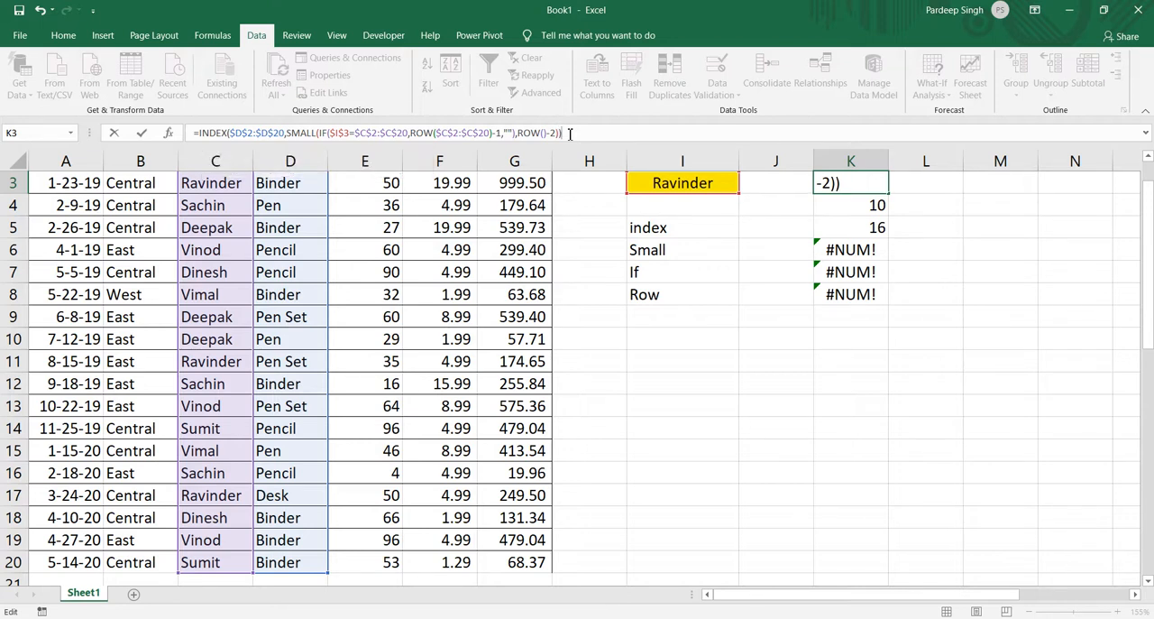
key("ctrl+shift+Return")
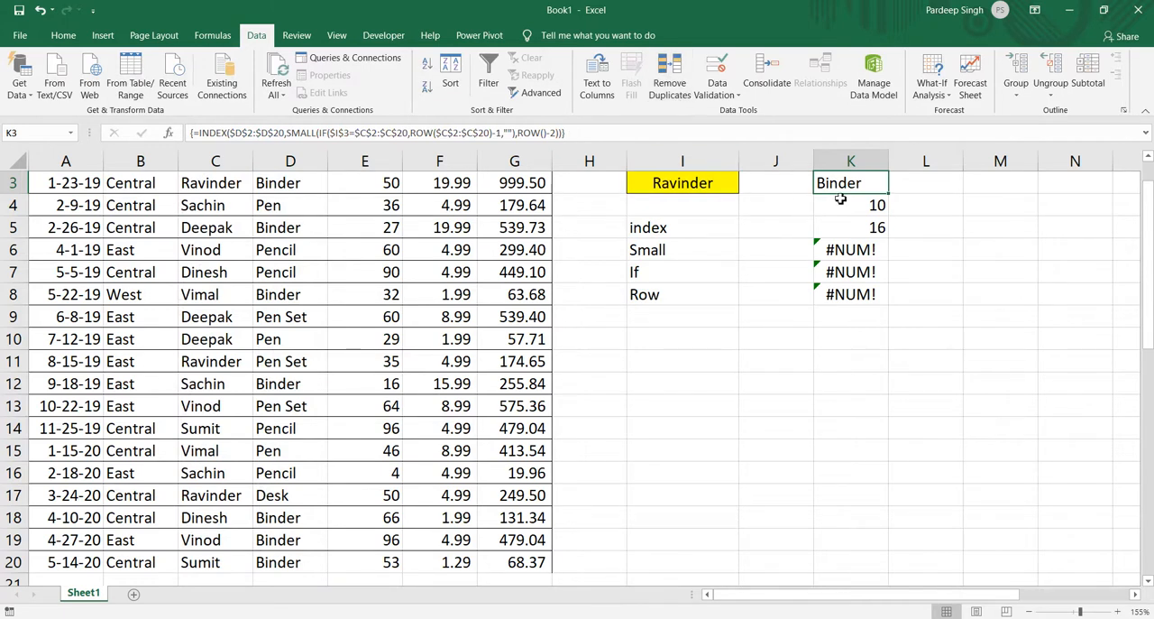
Fill the INDEX array formula from K3 down to K14.
key("shift+Down")
key("shift+Down")
key("shift+Down")
key("shift+Down")
key("shift+Down")
key("shift+Down")
key("shift+Down")
key("shift+Down")
key("shift+Down")
key("shift+Down")
key("shift+Down")
key("shift+Down")
key("shift+Down")
key("shift+Down")
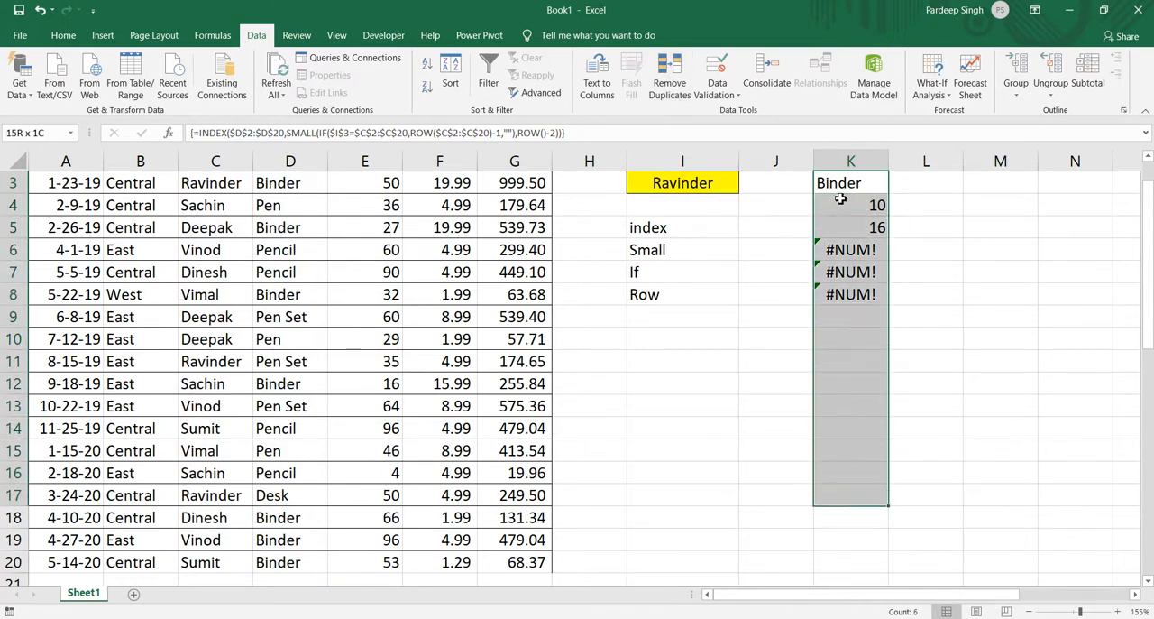
key("shift+Up")
key("shift+Up")
key("shift+Down")
key("shift+Up")
key("shift+Up")
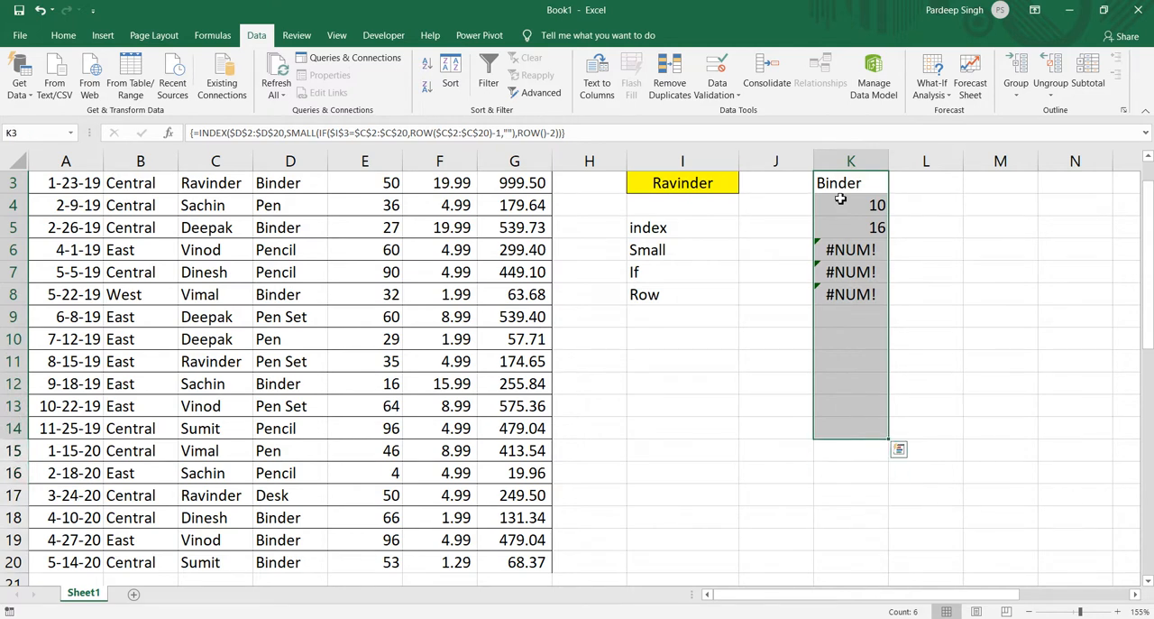
key("F2")
key("ctrl+shift+Return")
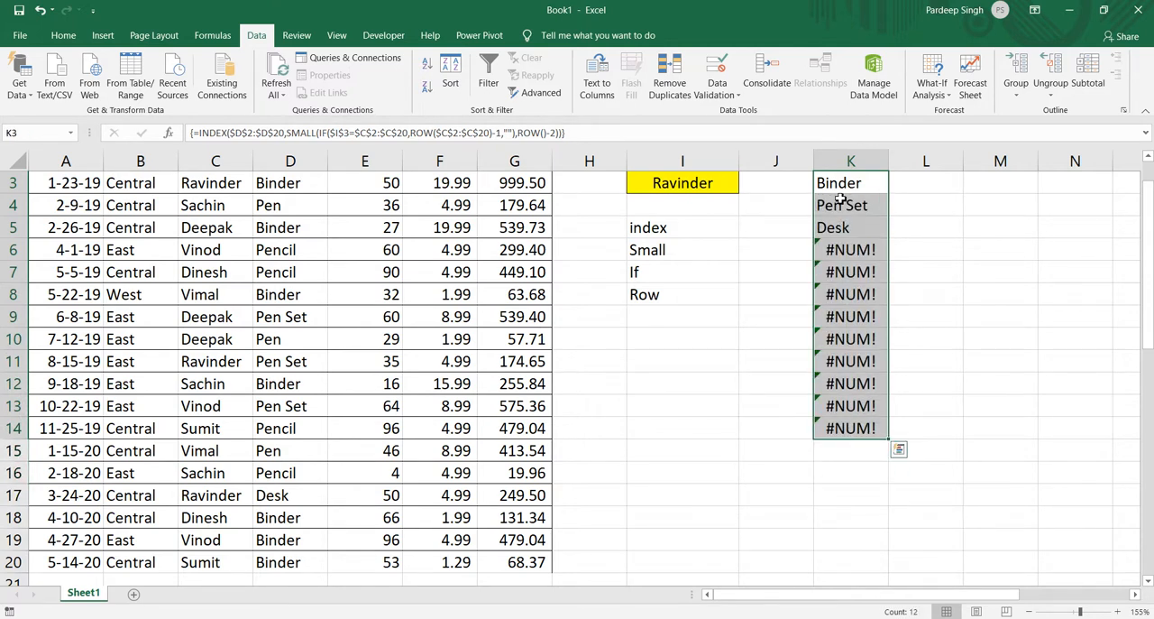
key("Up")
key("Up")
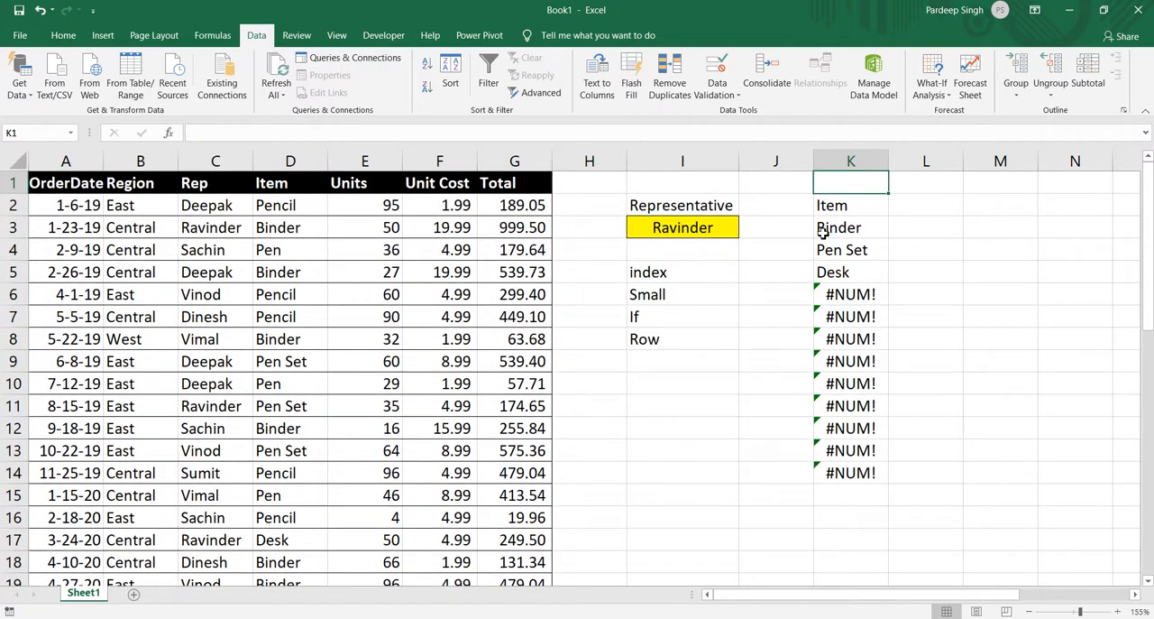
Wrap the INDEX formula in K3 in IFERROR with an empty string "" as the error value and enter it as an array formula.
left_click(823, 232)
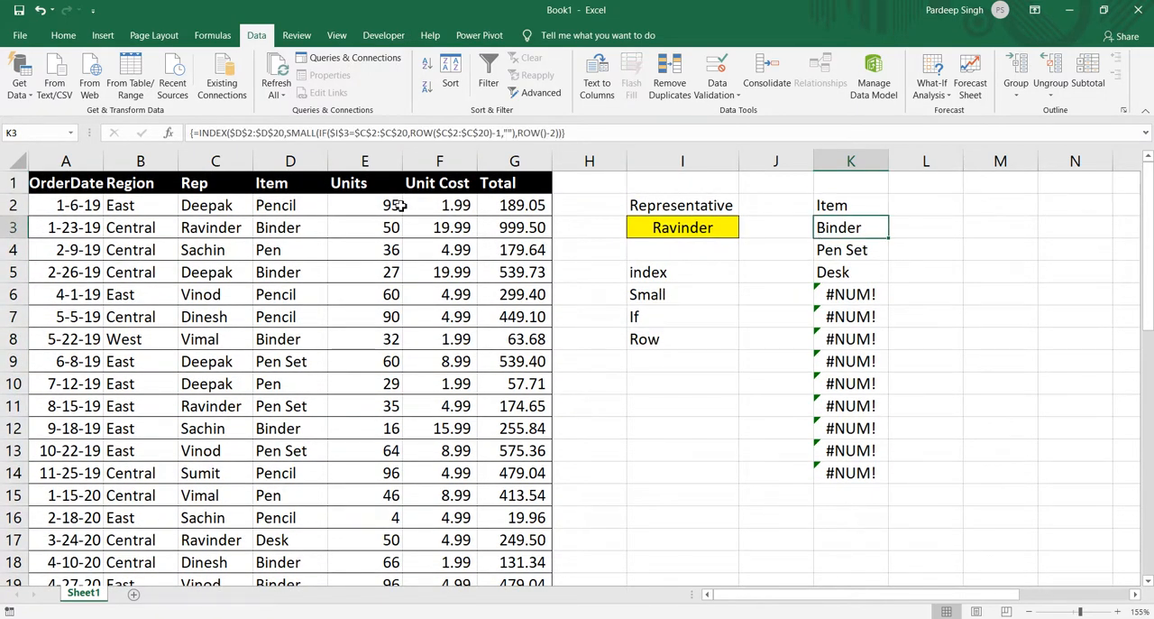
left_click(201, 132)
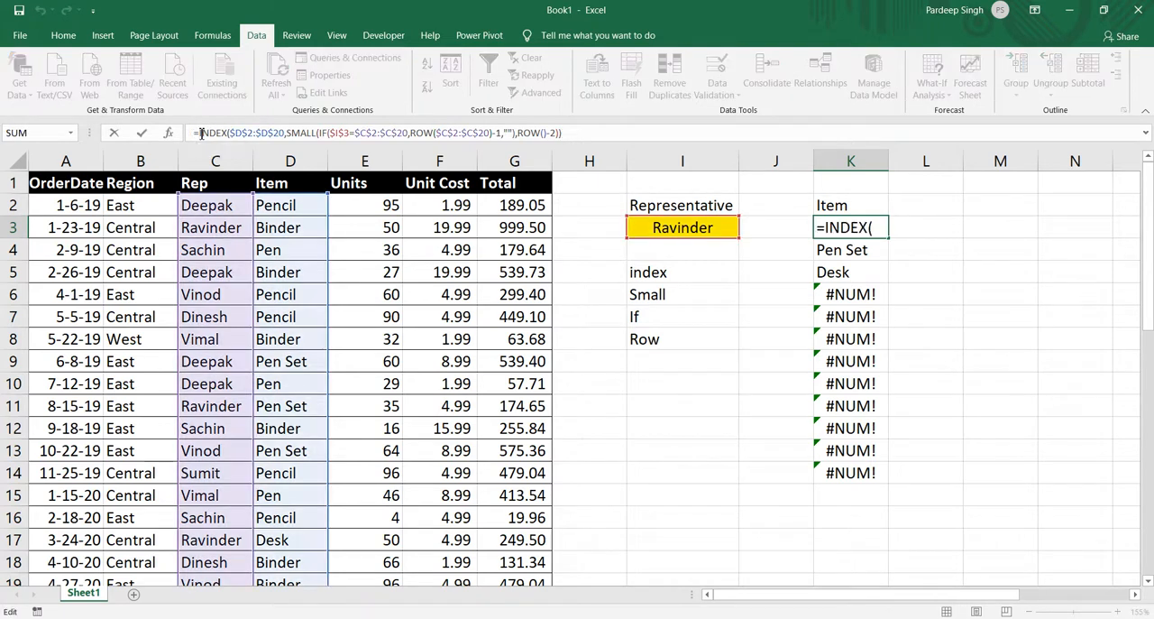
type("if")
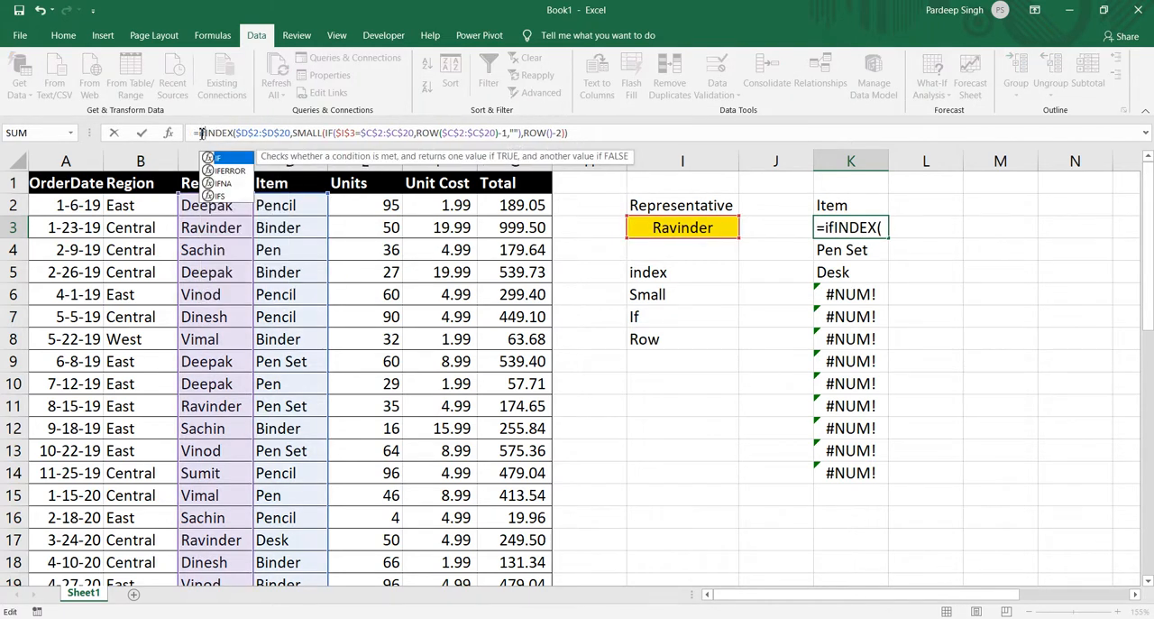
key("Down")
key("Tab")
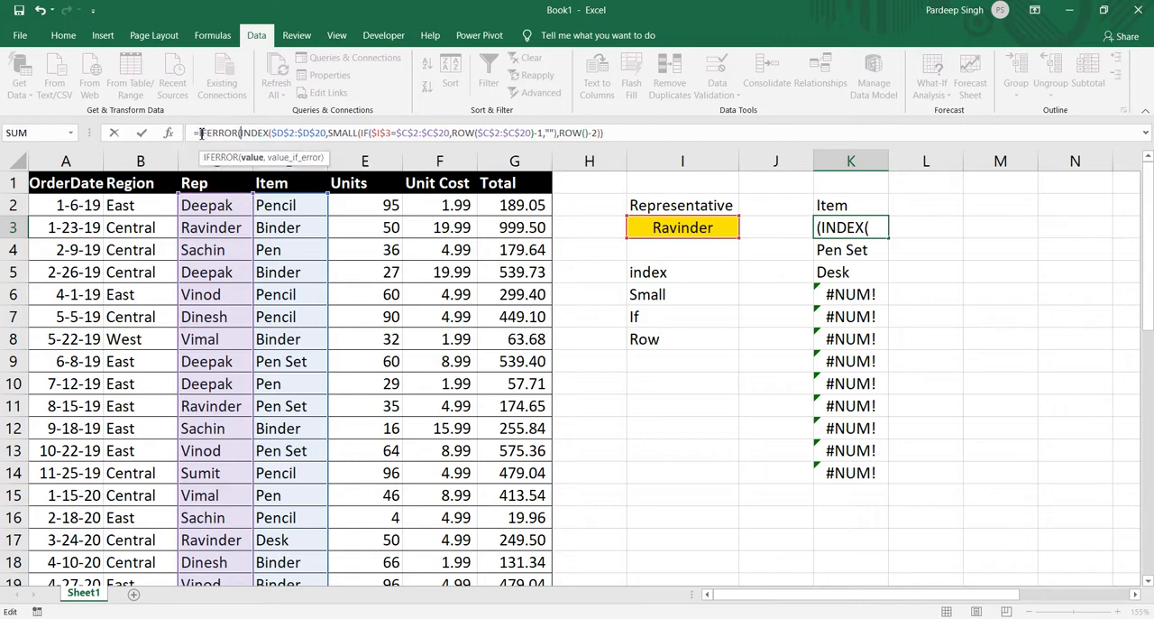
left_click(610, 134)
type("),")
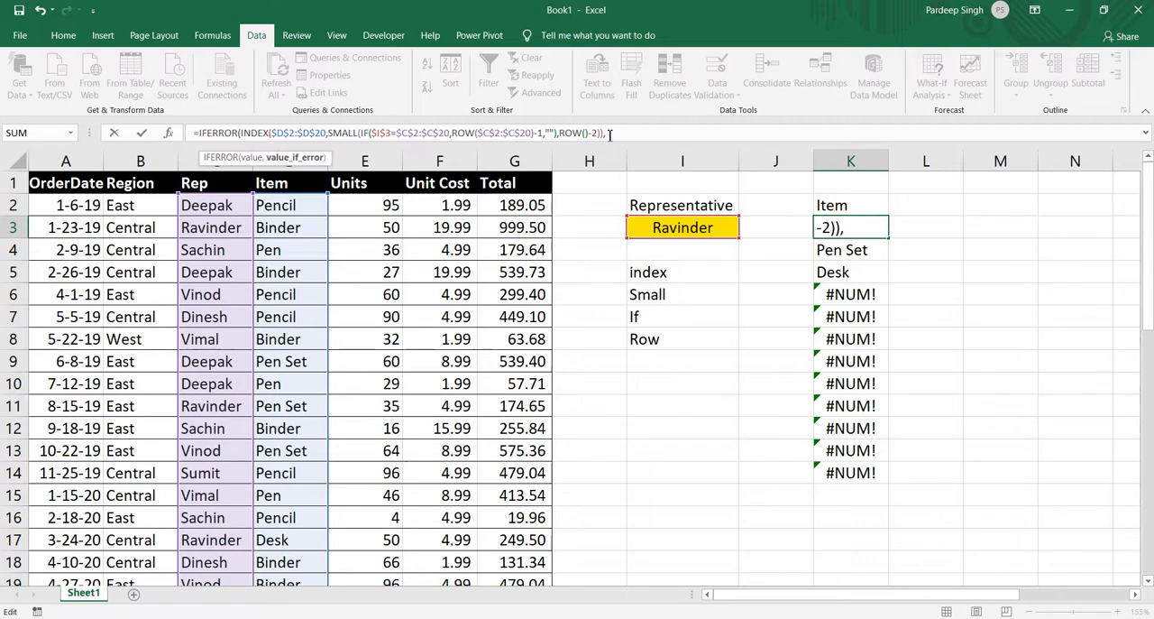
type("\"\")")
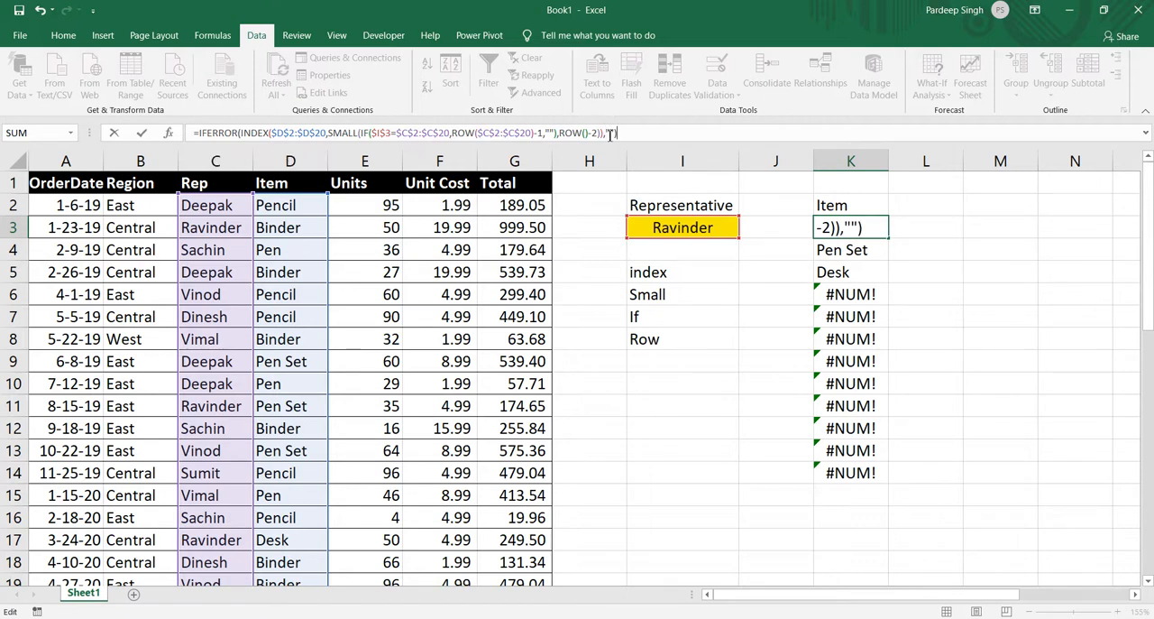
key("ctrl+shift+Return")
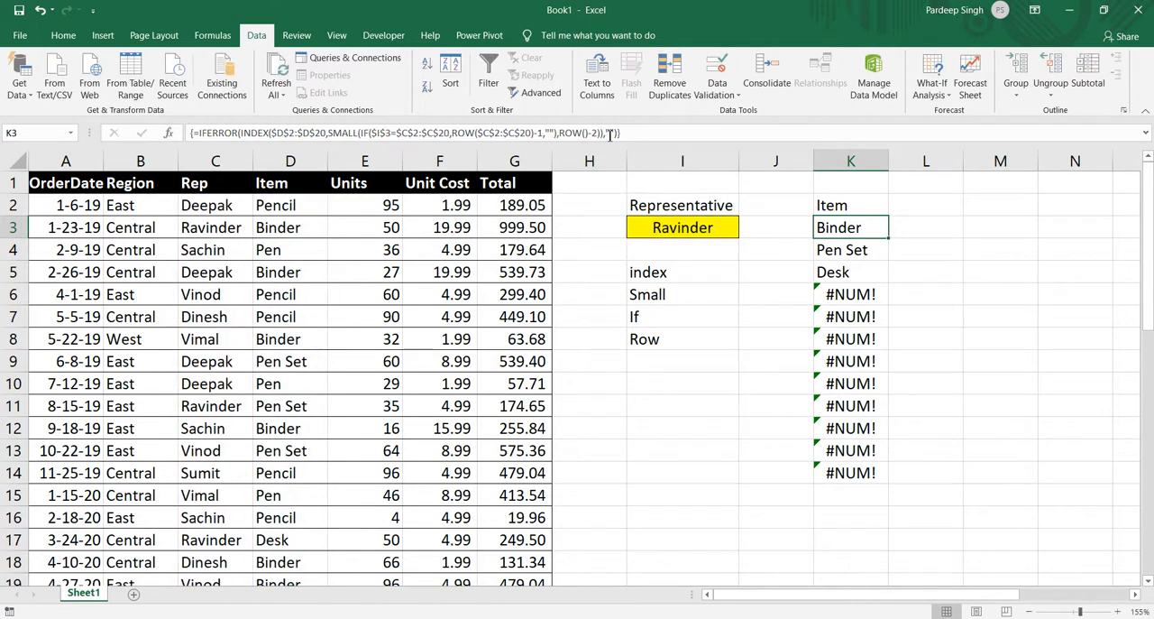
Fill the IFERROR array formula from K3 down to K14.
key("shift+Down")
key("shift+Down")
key("shift+Down")
key("shift+Down")
key("shift+Down")
key("shift+Down")
key("shift+Down")
key("shift+Down")
key("shift+Down")
key("shift+Down")
key("shift+Down")
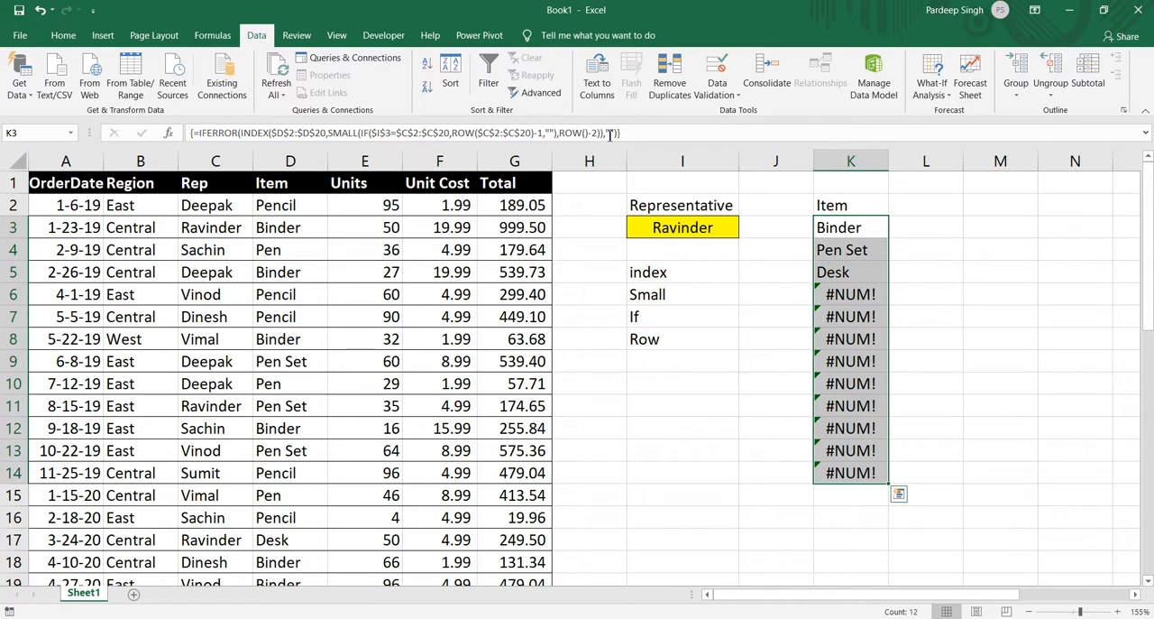
key("ctrl+d")
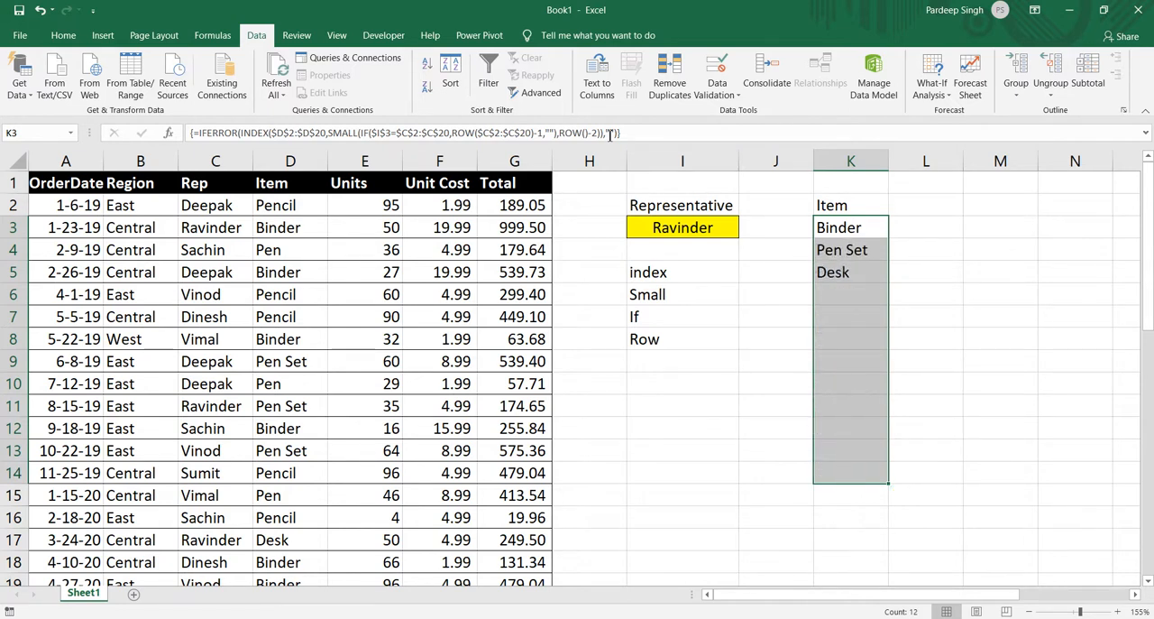
Test the lookup by choosing the first, third and finally sixth representative from the list in I3.
left_click(715, 226)
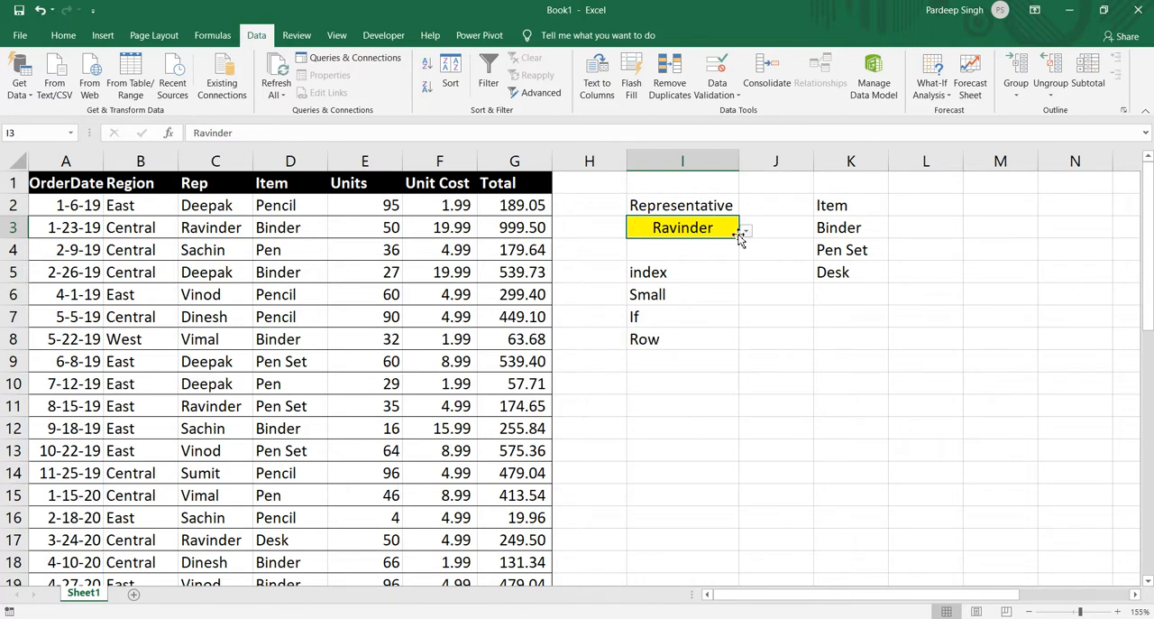
left_click(745, 232)
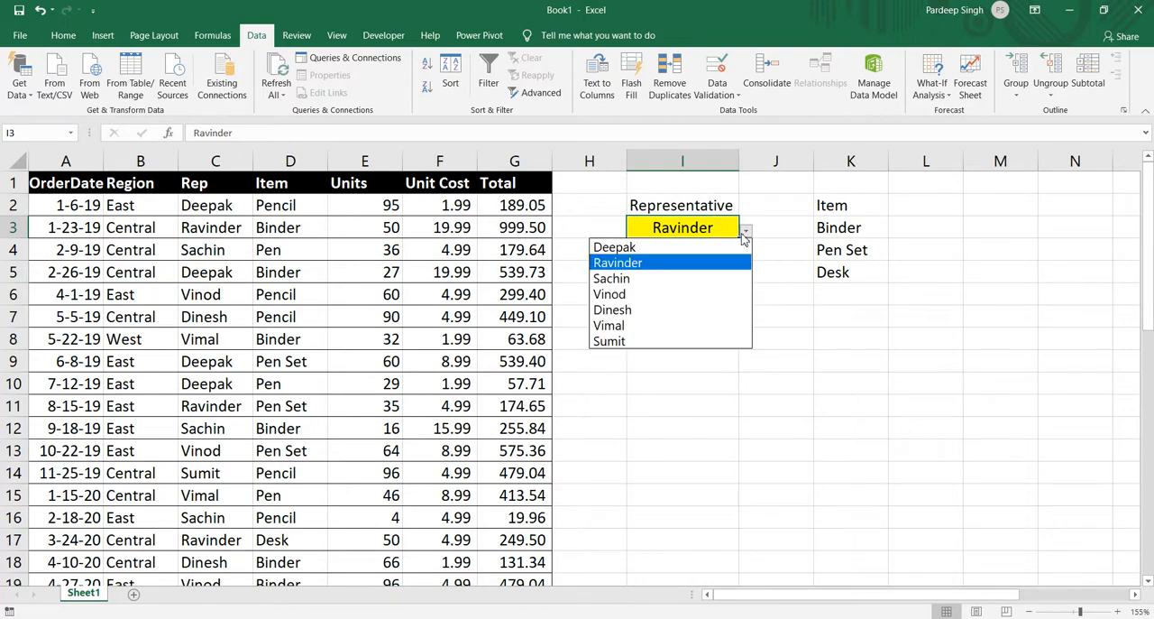
left_click(734, 247)
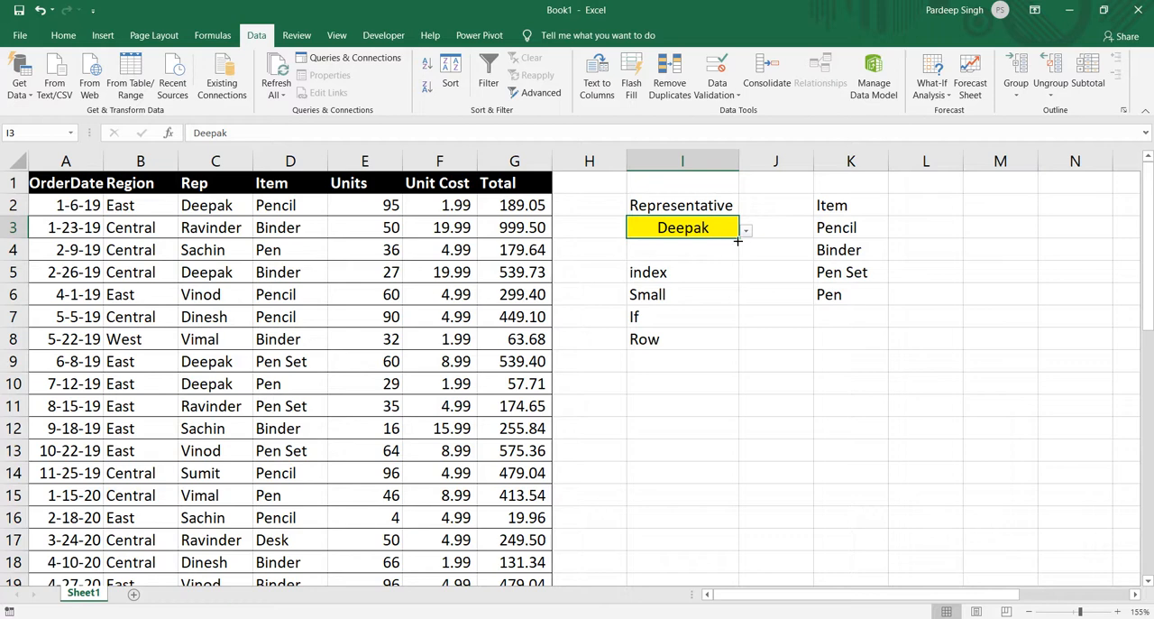
left_click(747, 231)
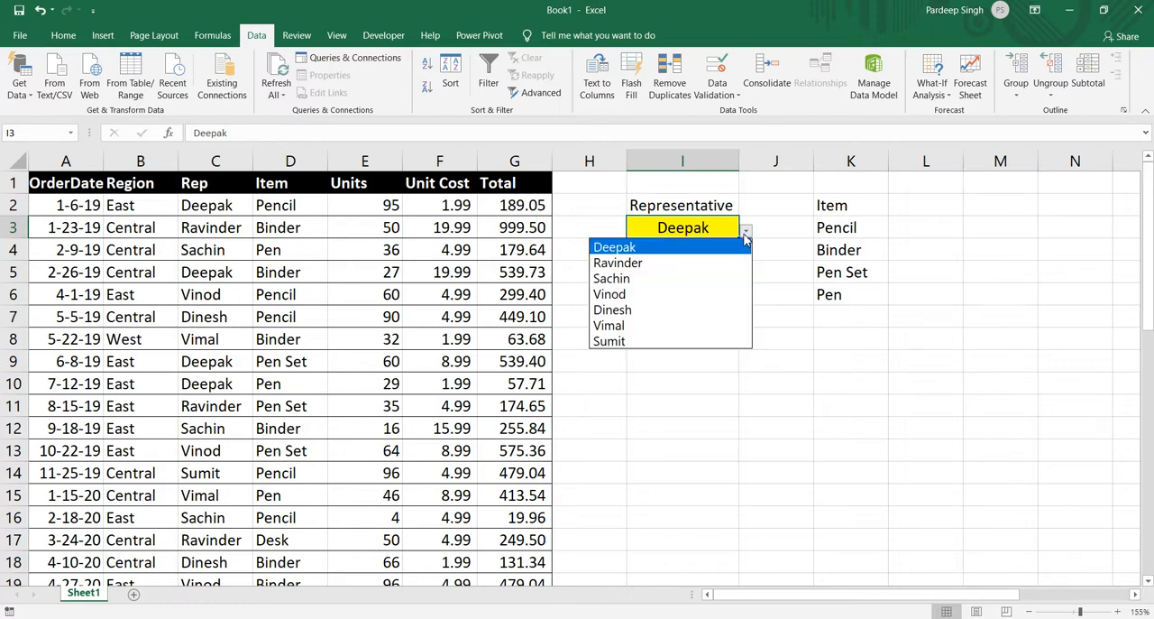
left_click(708, 289)
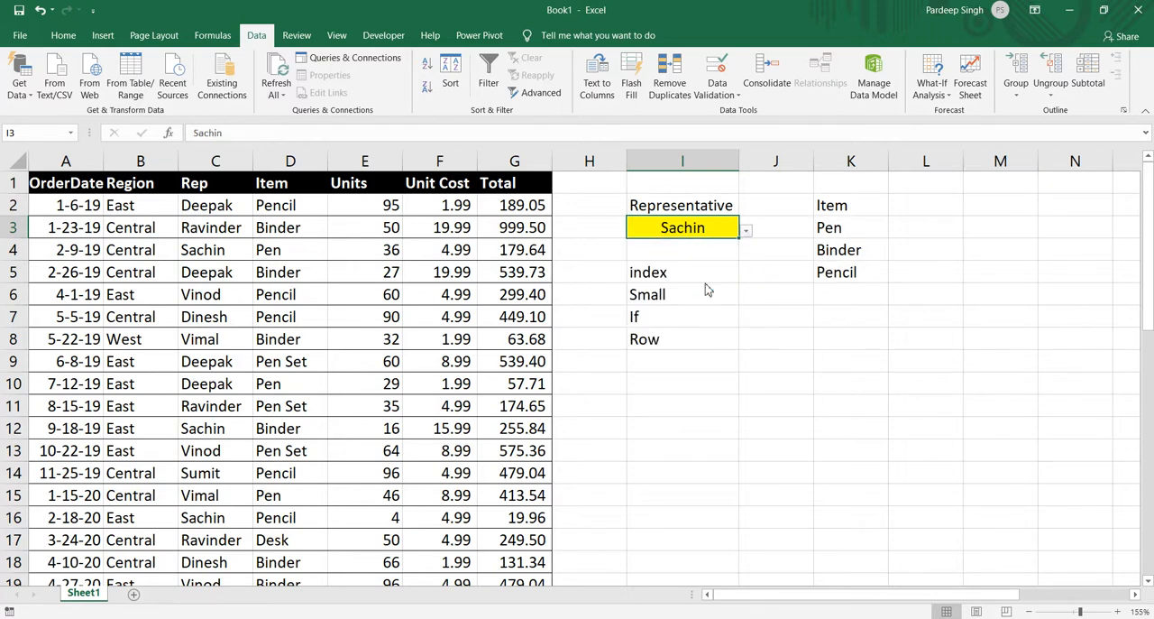
left_click(748, 234)
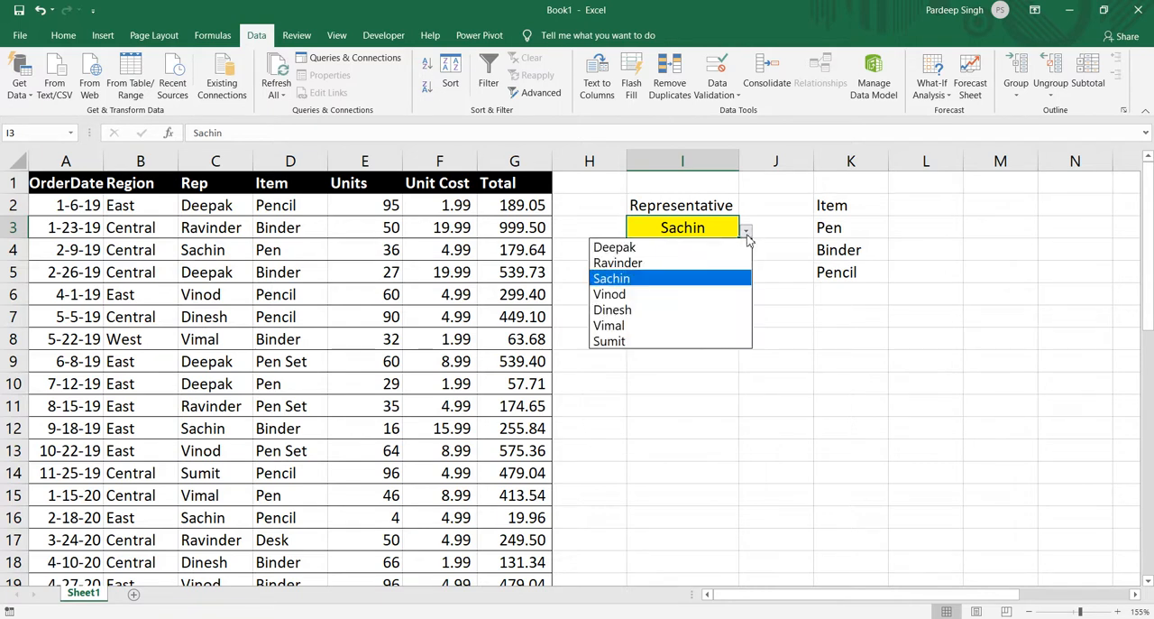
left_click(687, 326)
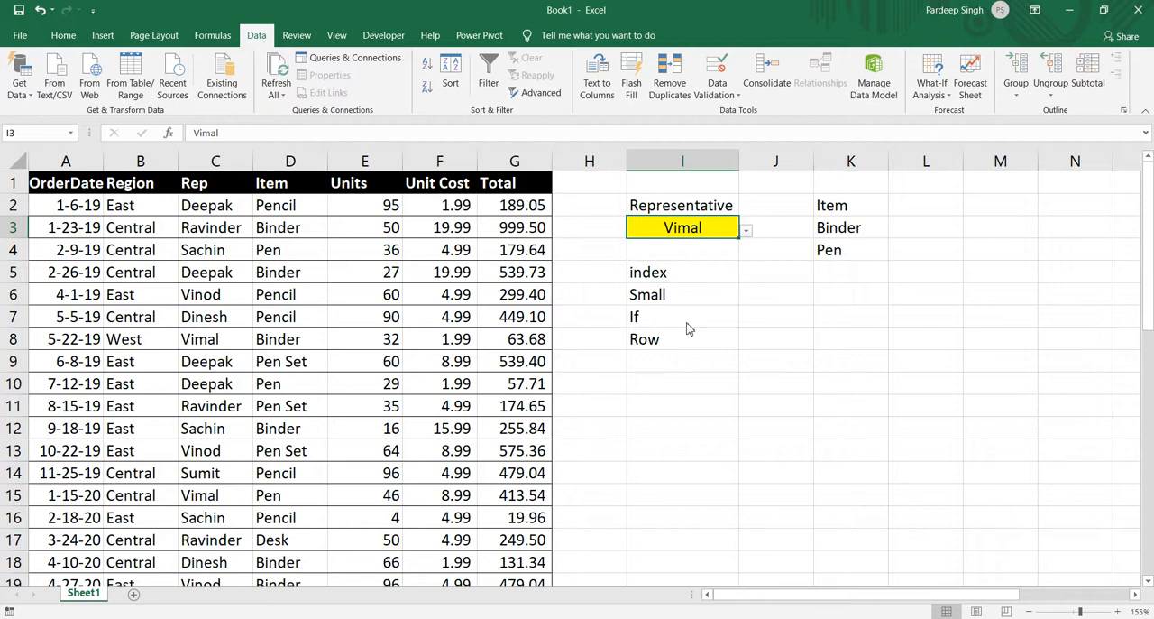
Filter the Rep column to the representative selected in I3 to check the matching records, and remove the filter.
left_click(231, 183)
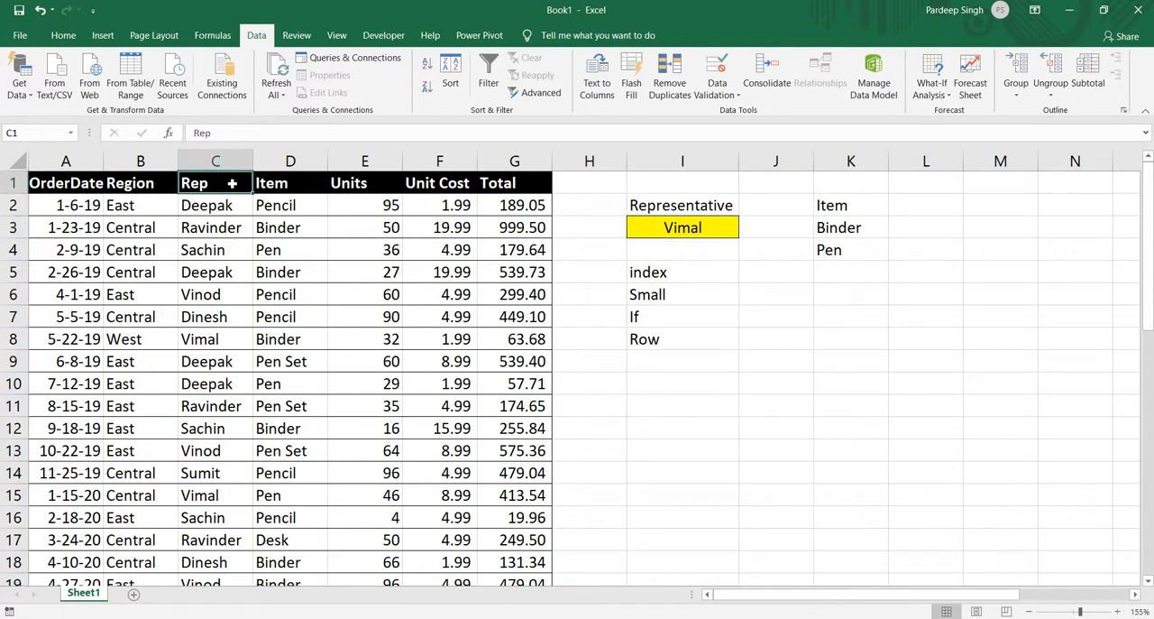
key("ctrl+shift+l")
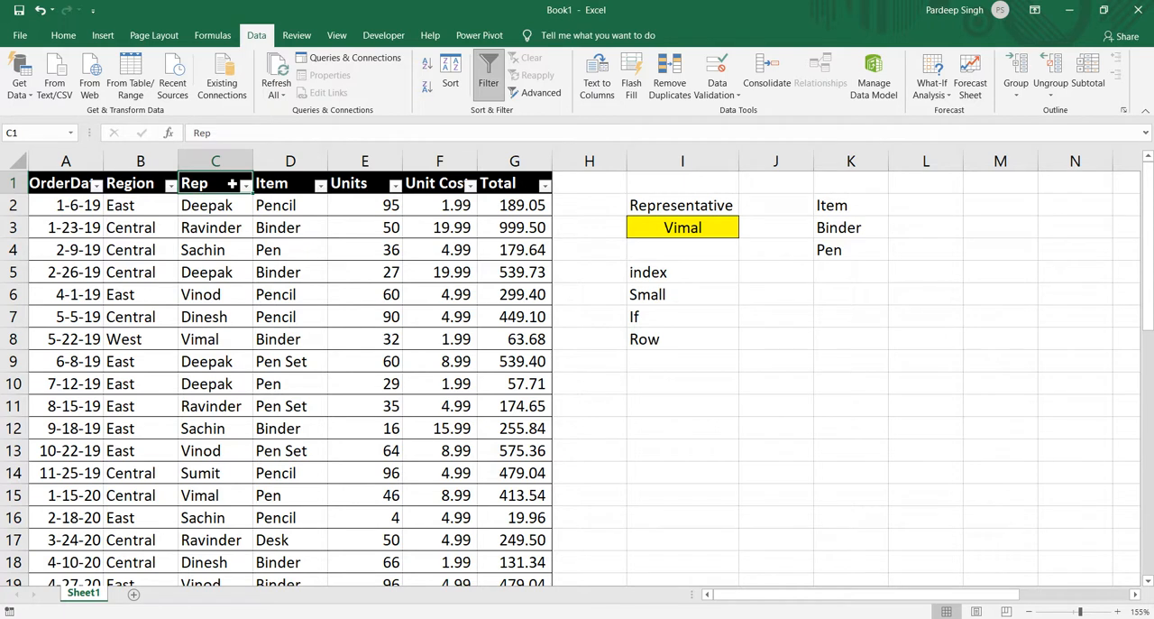
left_click(245, 184)
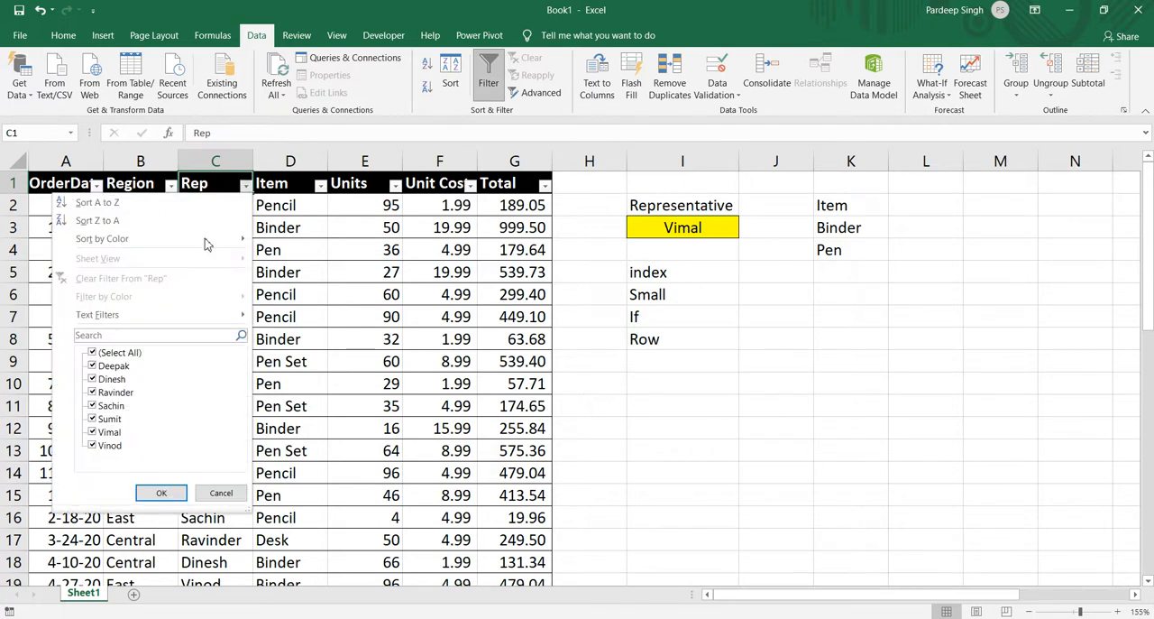
left_click(92, 353)
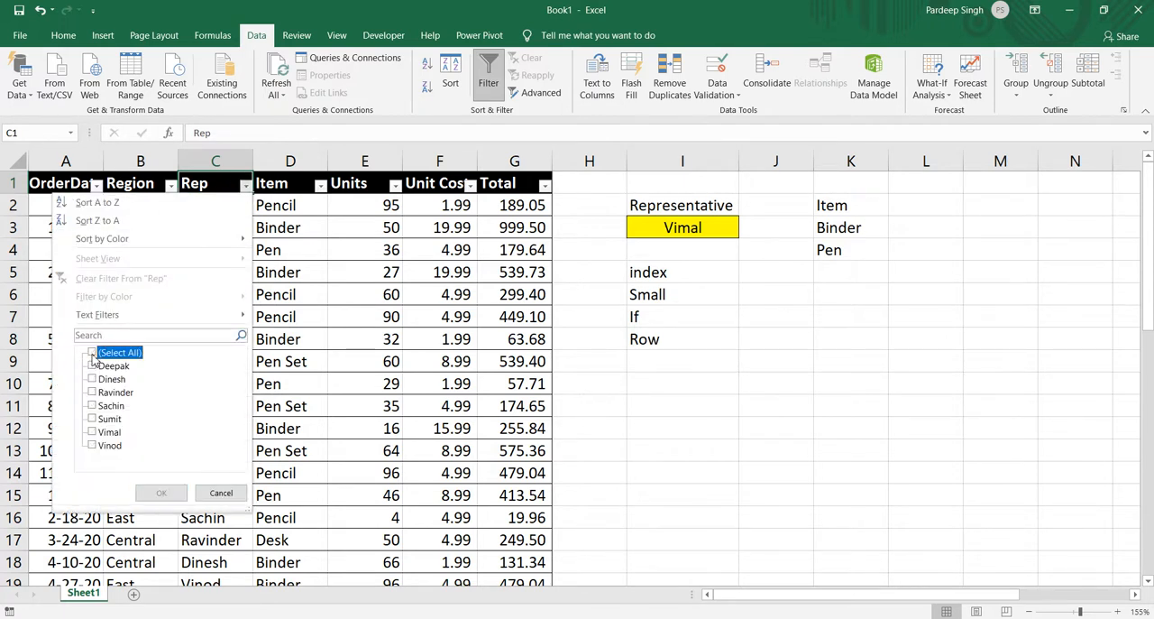
left_click(102, 433)
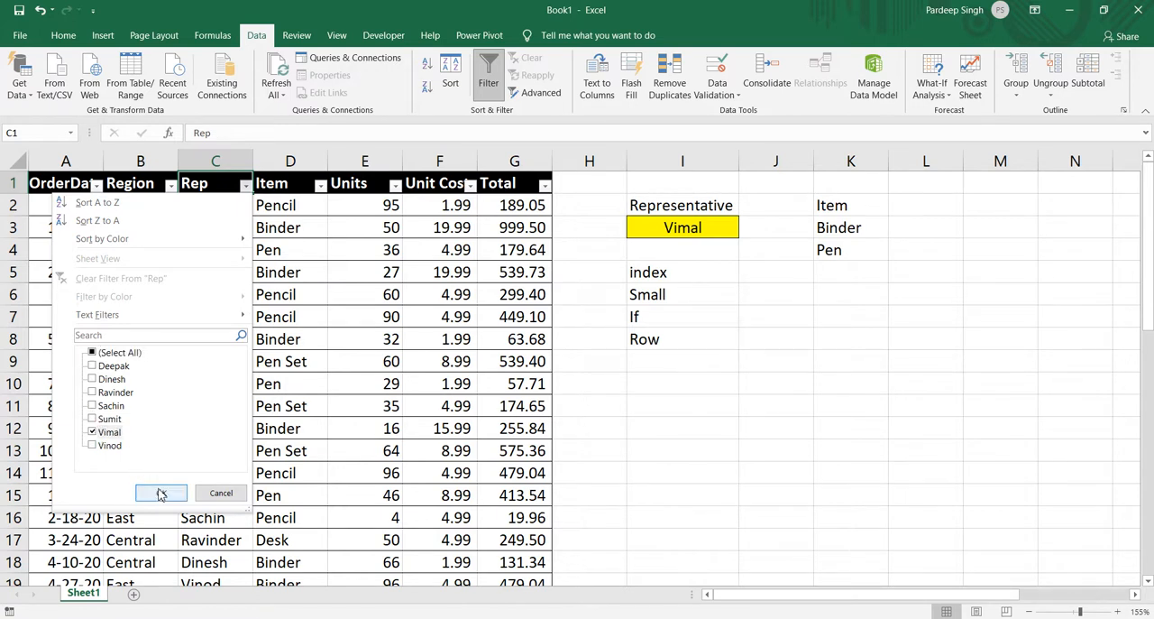
left_click(161, 494)
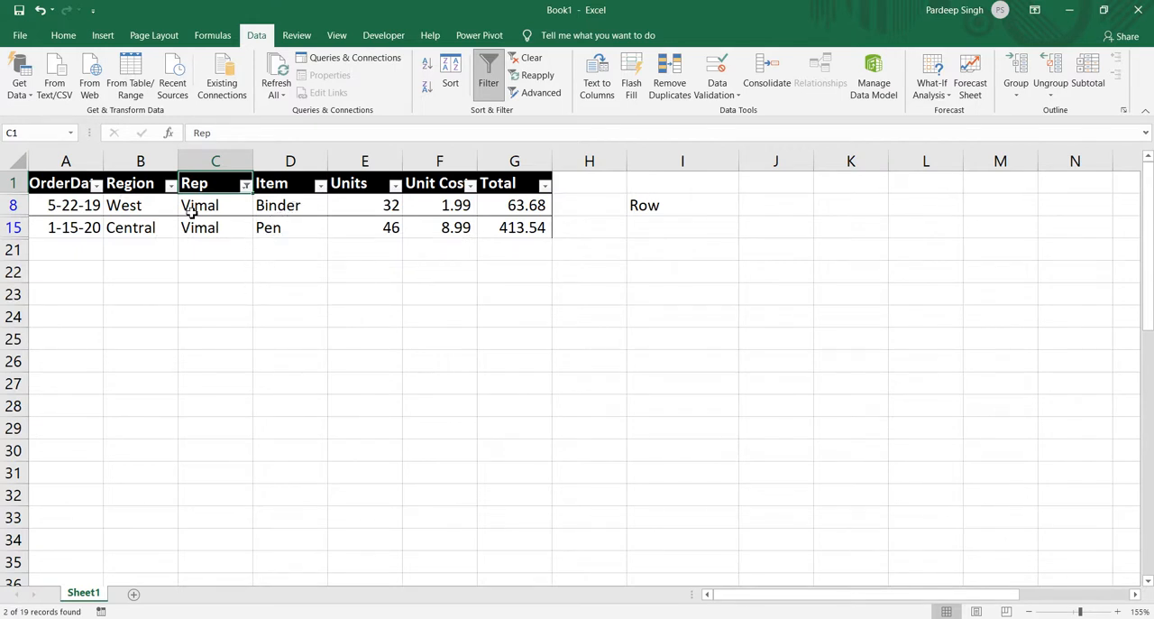
key("ctrl+shift+l")
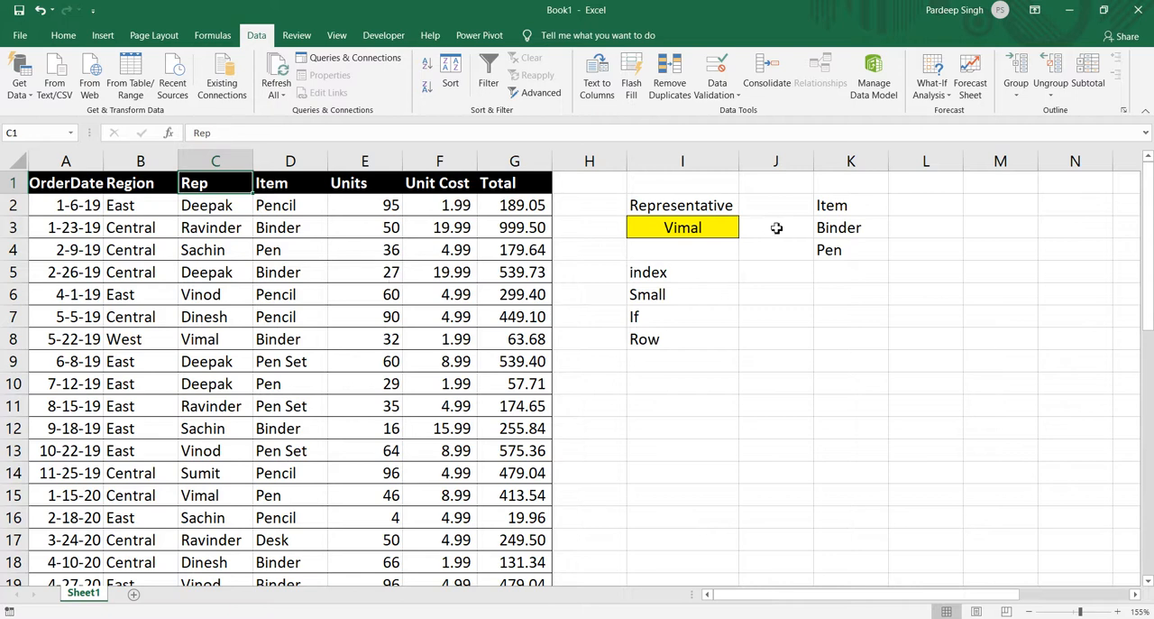
Change the INDEX array in K3 to D$2:D$20 with relative columns and enter it as an array formula.
left_click(825, 227)
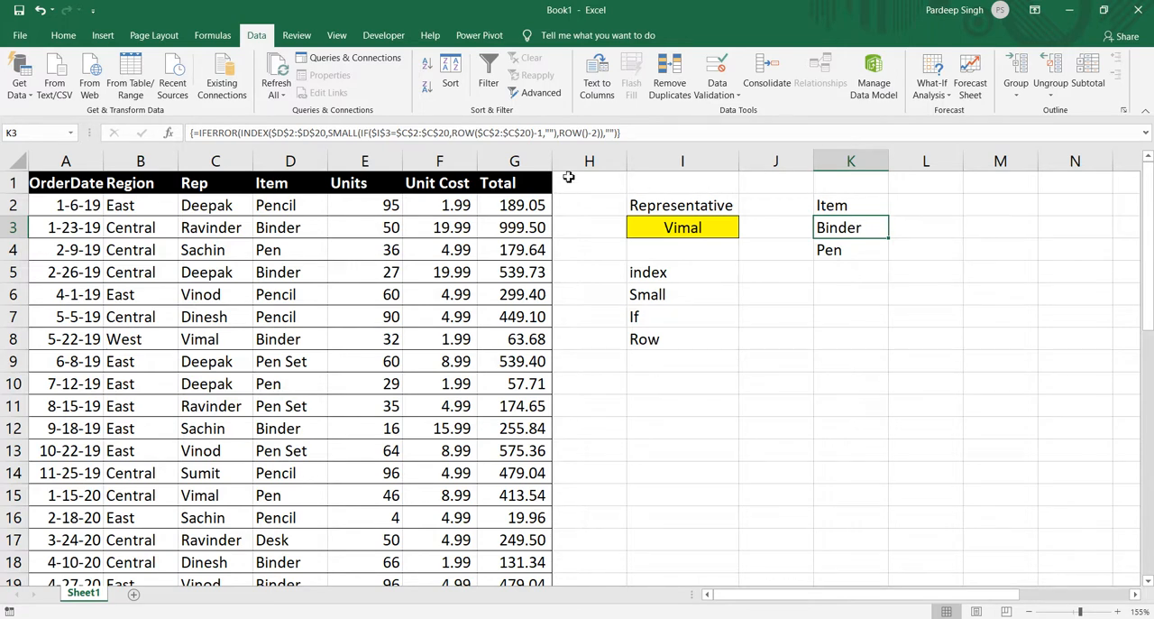
left_click(280, 132)
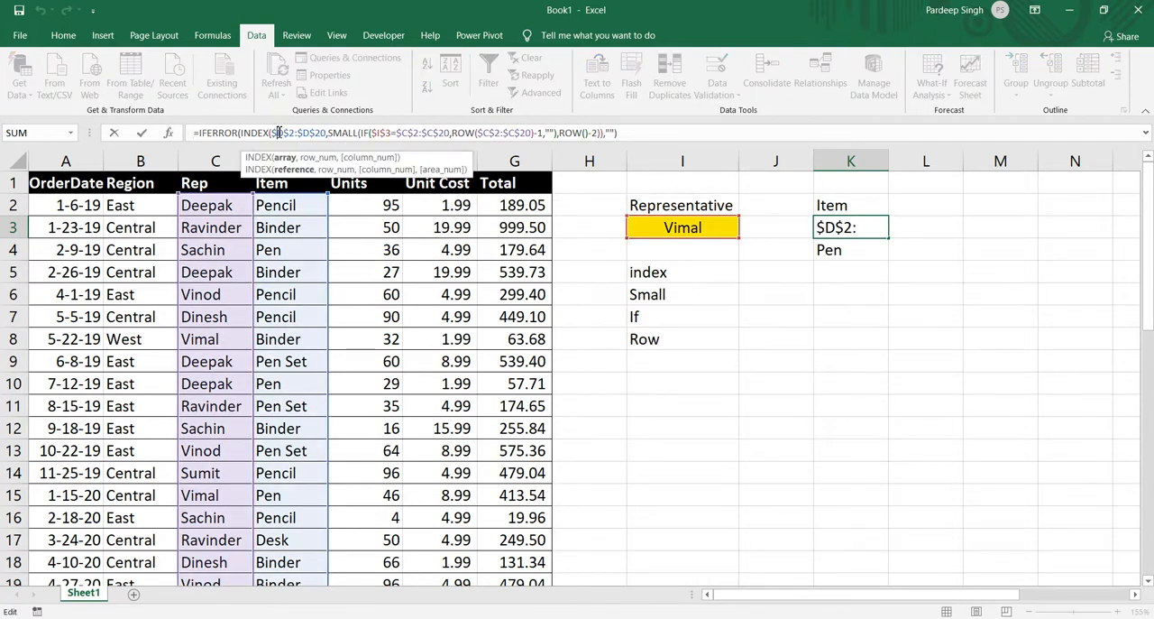
key("BackSpace")
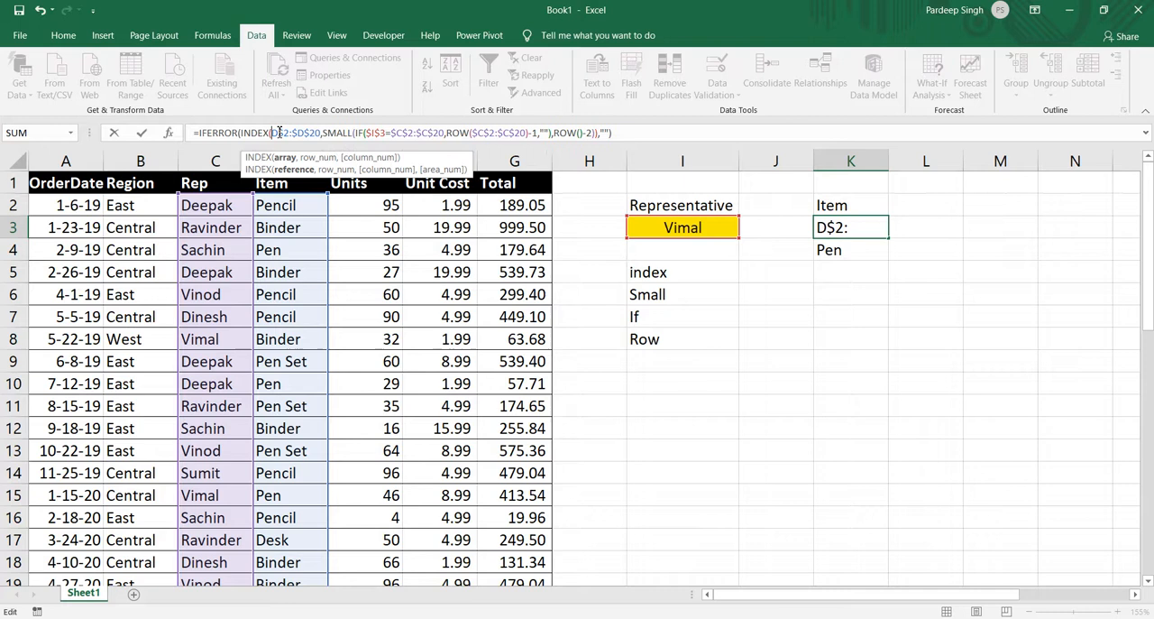
left_click(298, 132)
key("BackSpace")
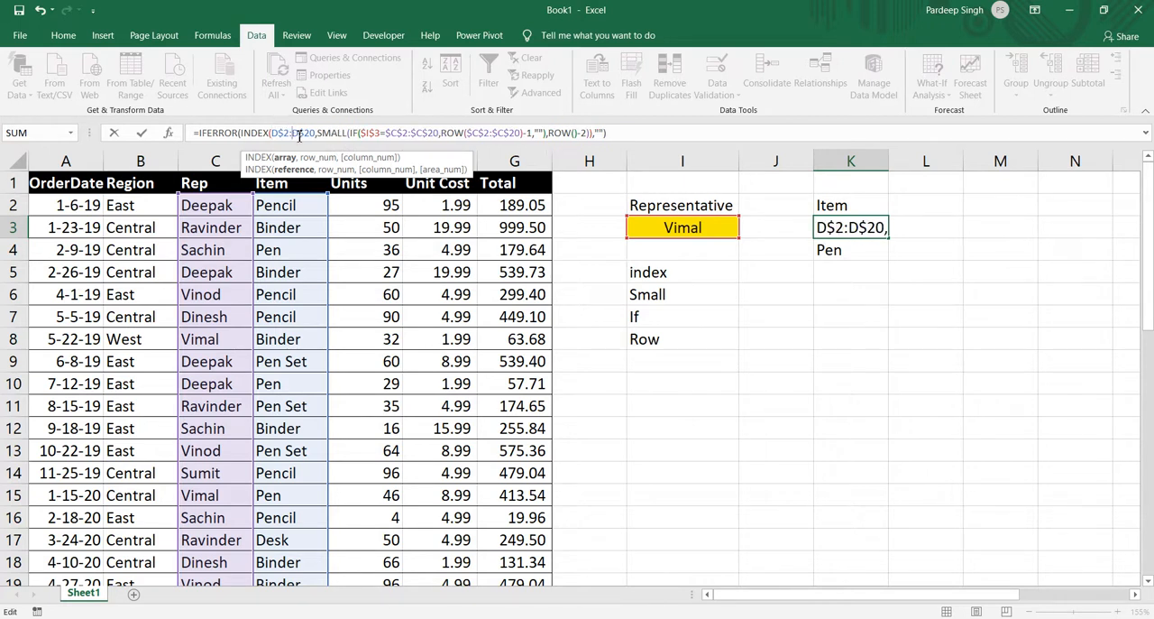
left_click(630, 133)
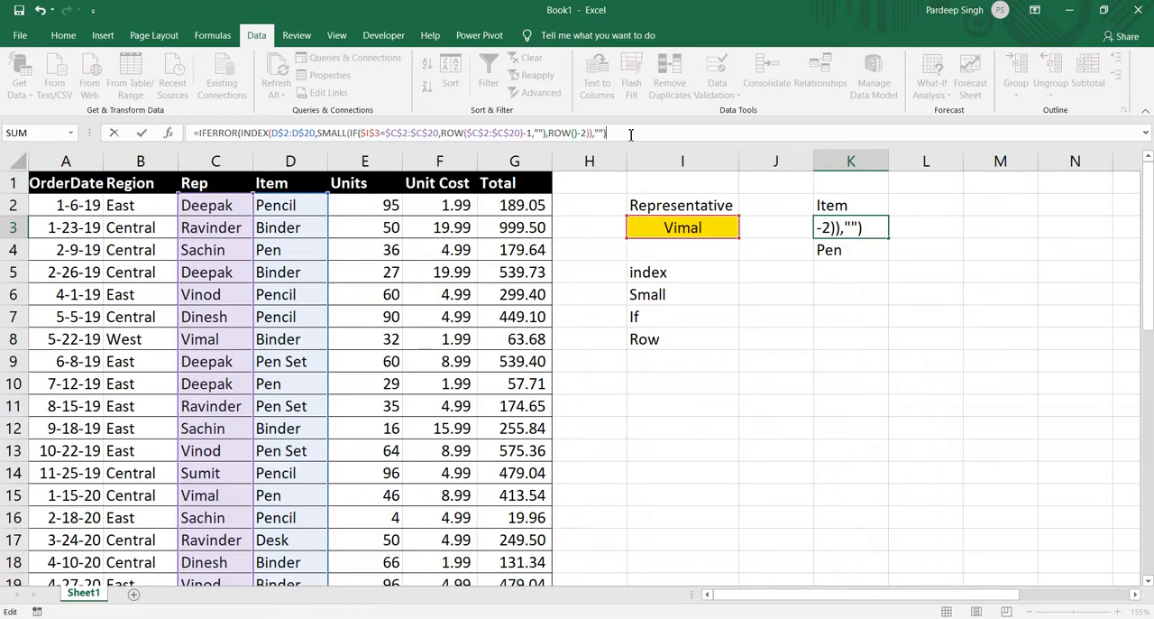
key("ctrl+shift+Return")
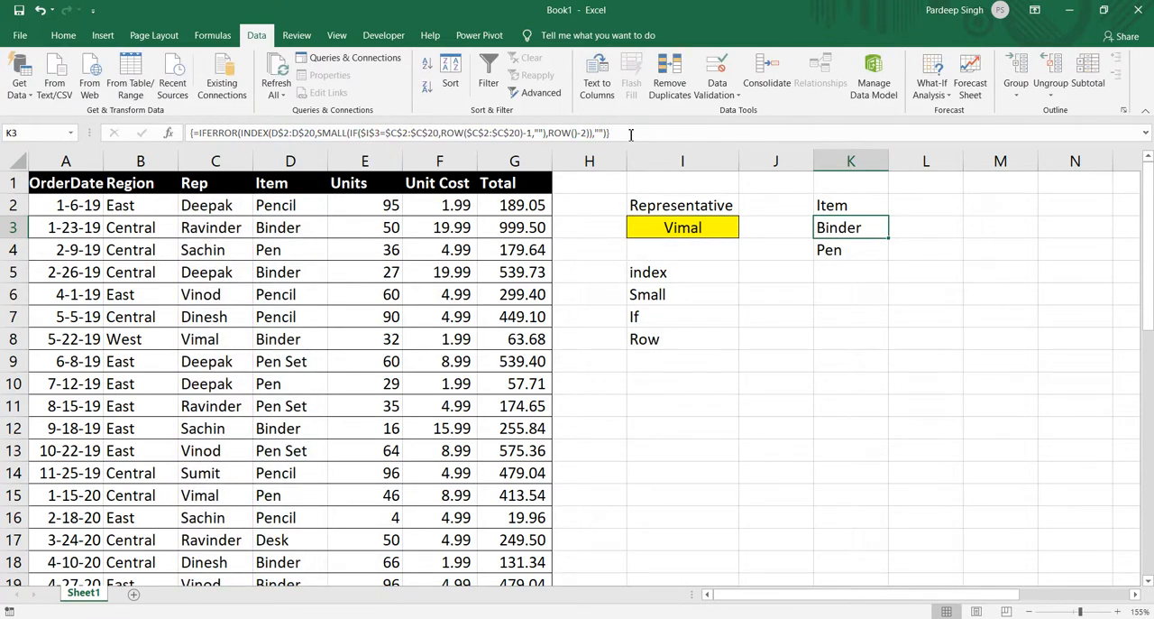
Fill the array formula in K3 across to column N and down to row 14.
key("shift+Right")
key("shift+Right")
key("shift+Right")
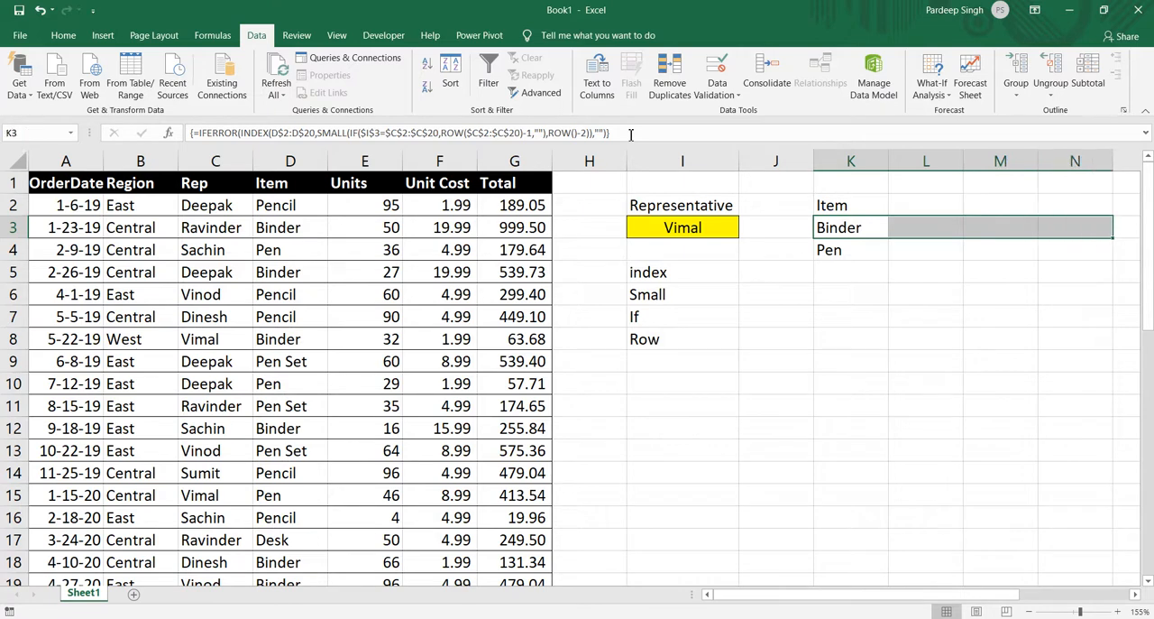
key("ctrl+r")
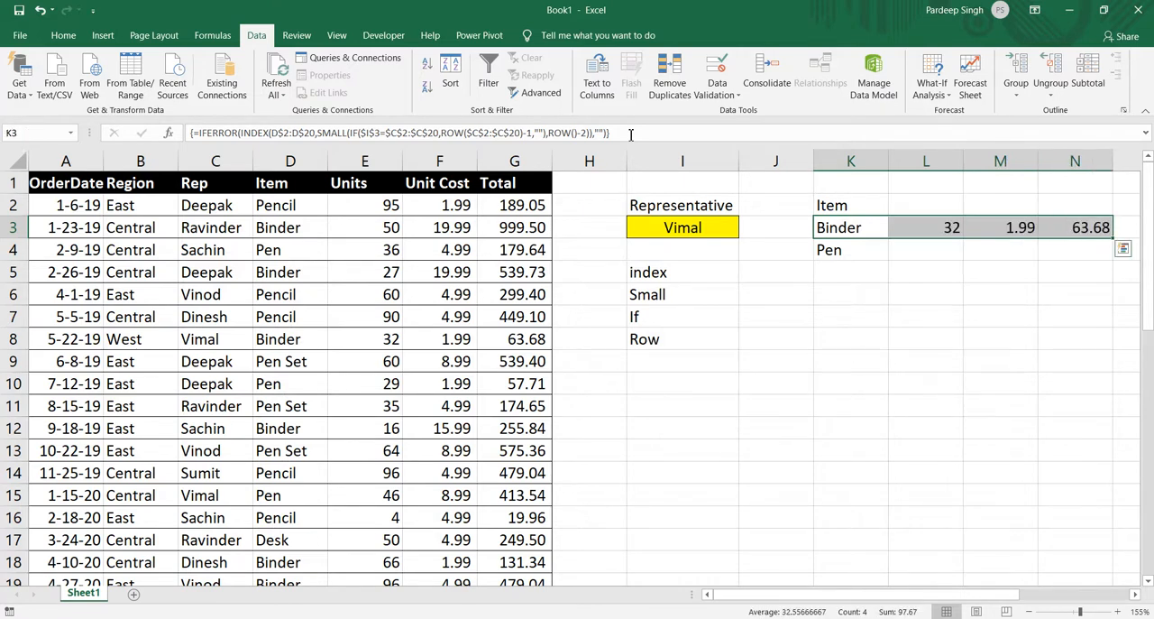
key("shift+Down")
key("shift+Down")
key("shift+Down")
key("shift+Down")
key("shift+Down")
key("shift+Down")
key("shift+Down")
key("shift+Down")
key("shift+Down")
key("shift+Down")
key("shift+Down")
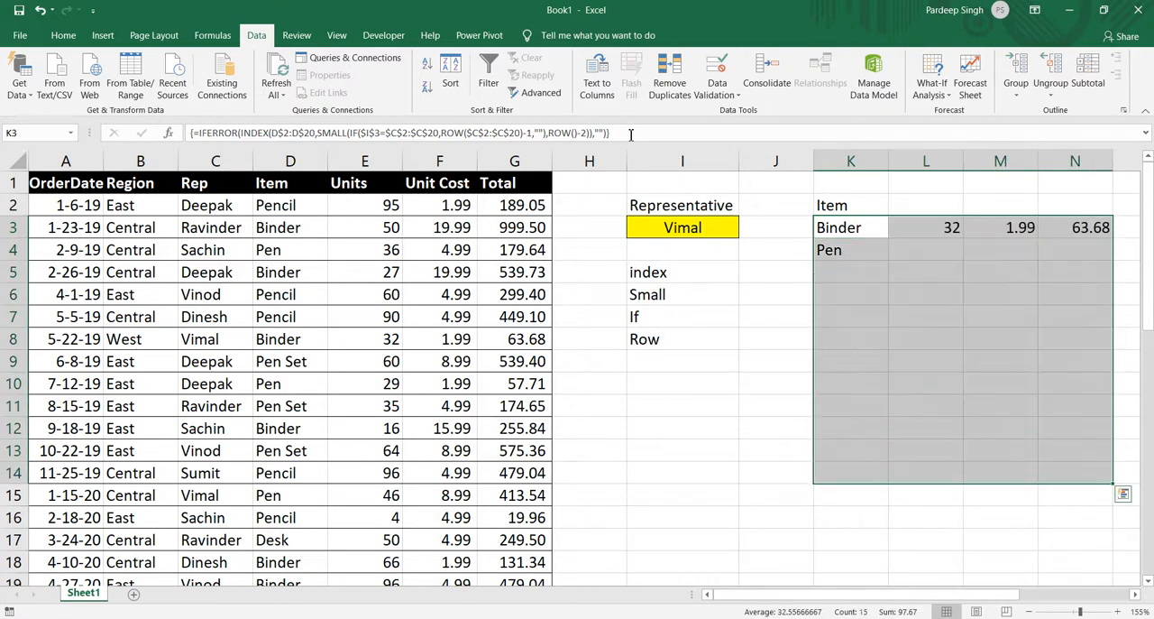
key("ctrl+d")
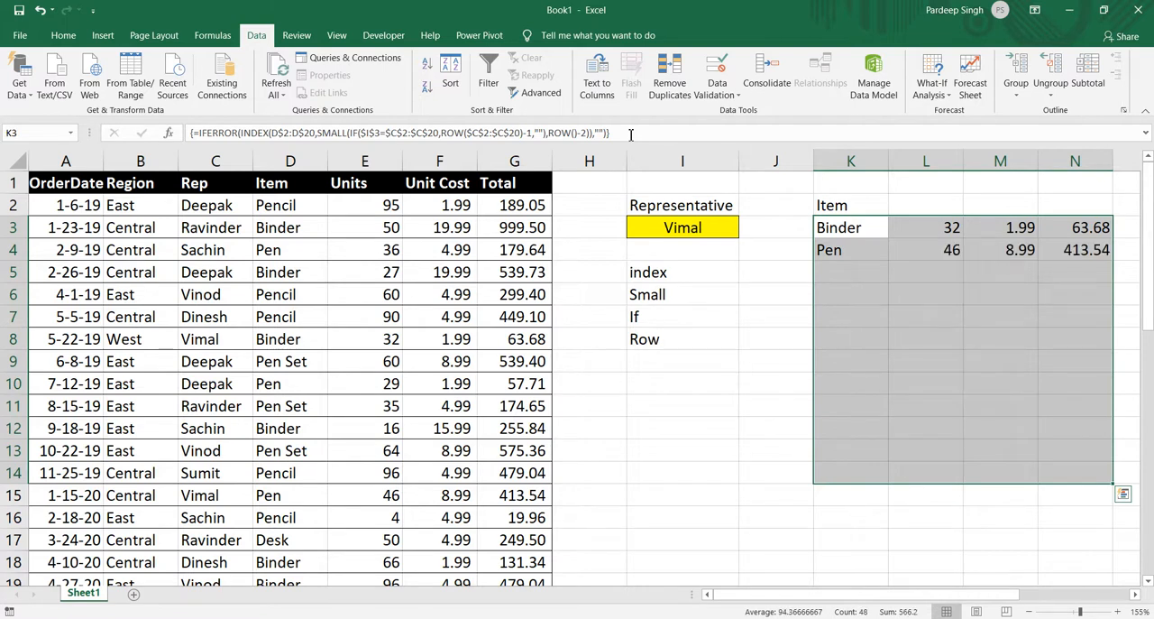
Copy the Units, Unit Cost and Total headers from E1:G1 to L2:N2.
left_click(330, 187)
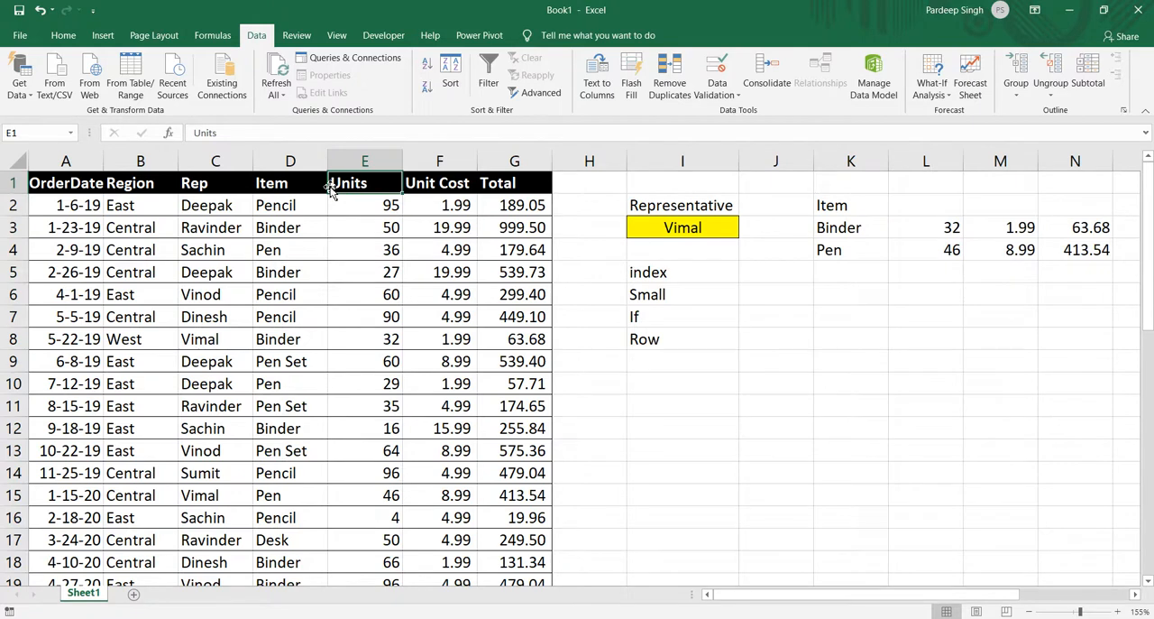
key("shift+Right")
key("shift+Right")
key("ctrl+c")
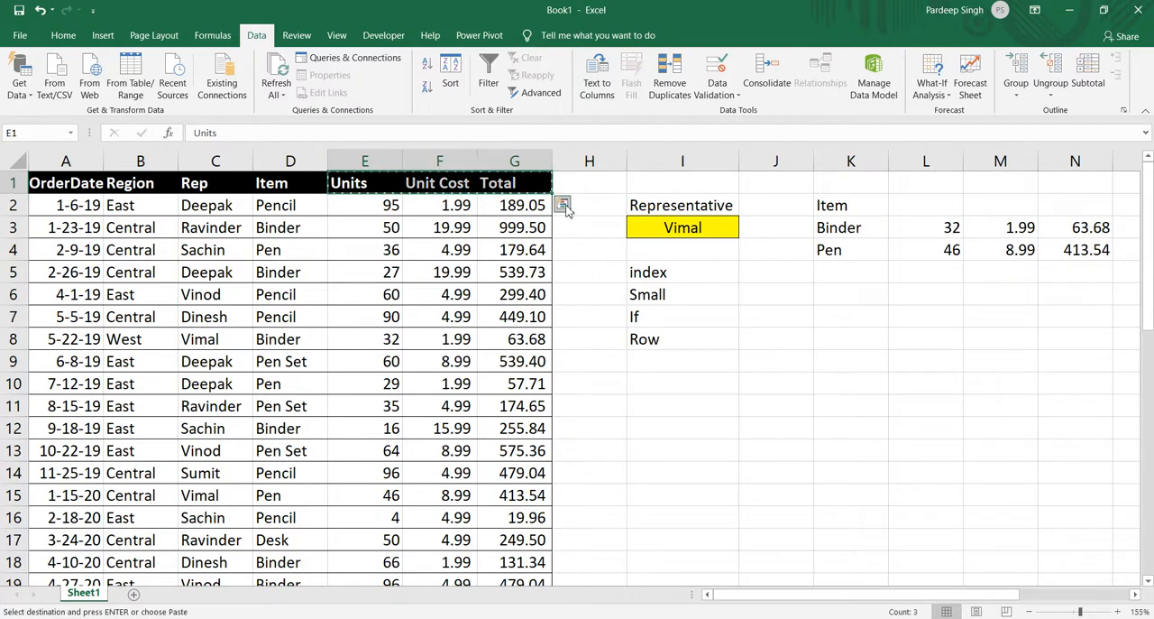
left_click(919, 203)
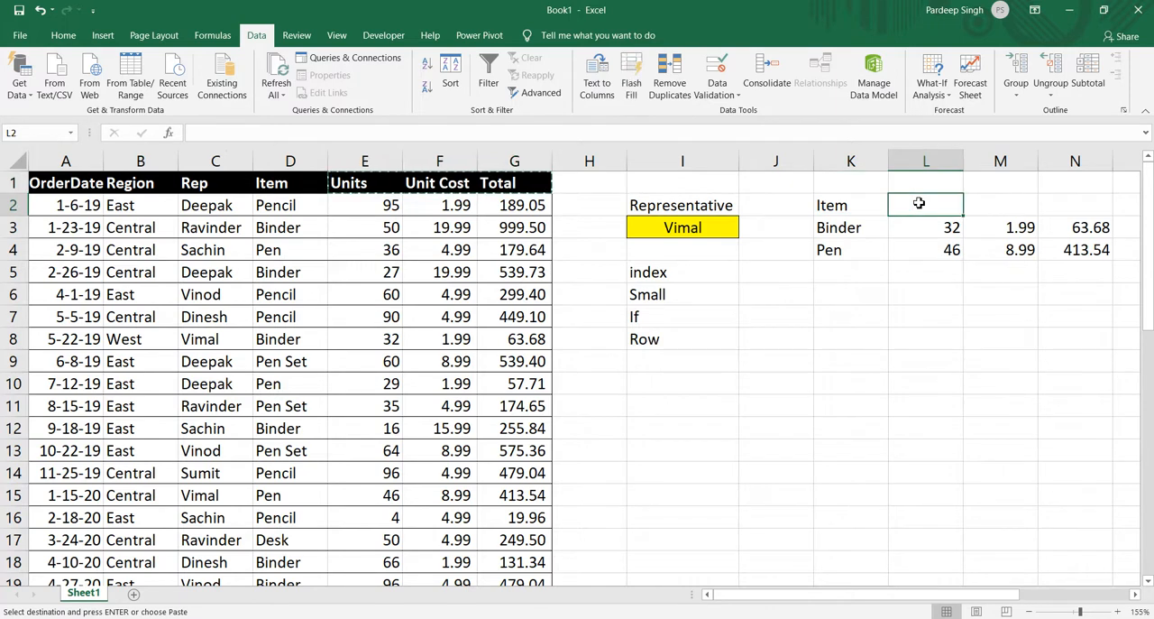
key("ctrl+v")
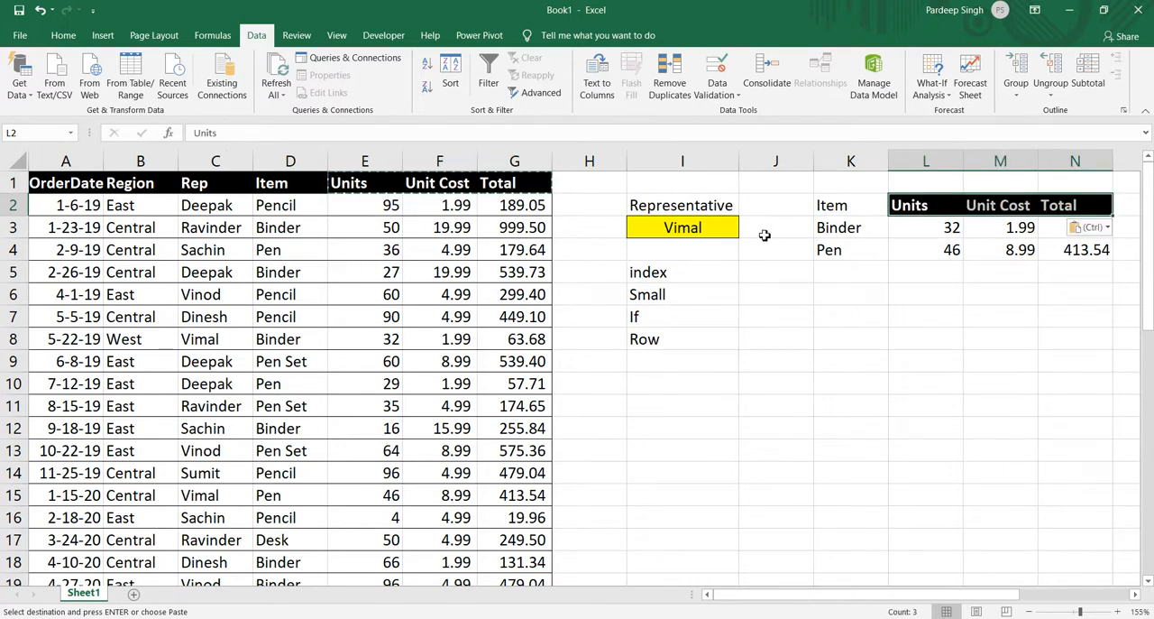
Test the extended lookup in I3 with the fourth representative in the list and return to the sixth, clearing the copy selection.
left_click(726, 232)
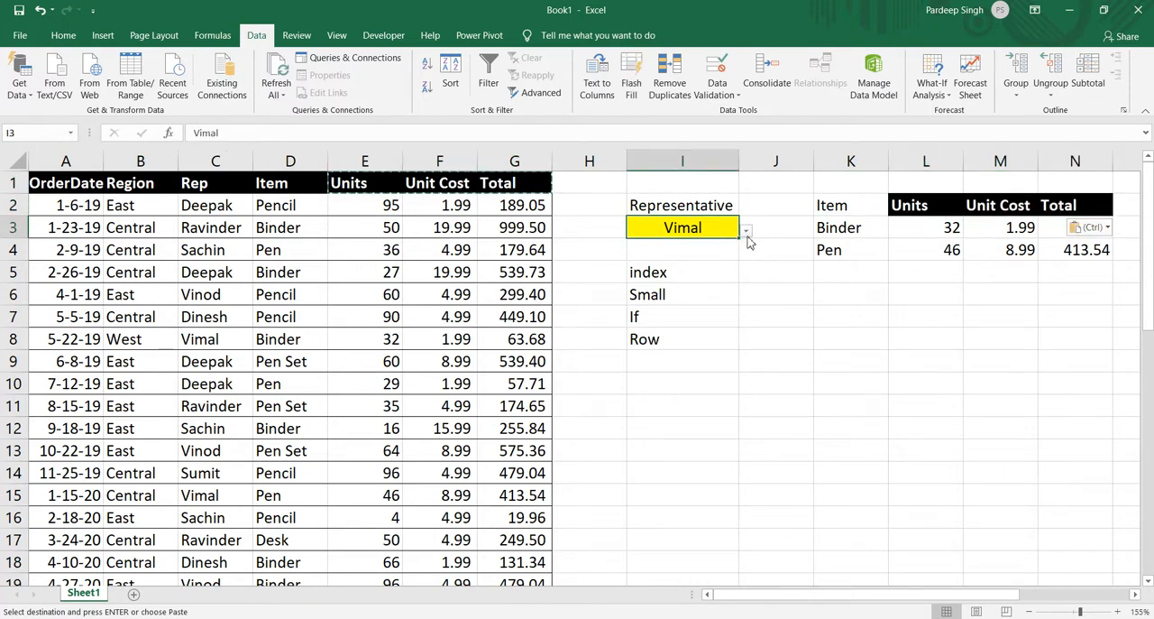
left_click(746, 233)
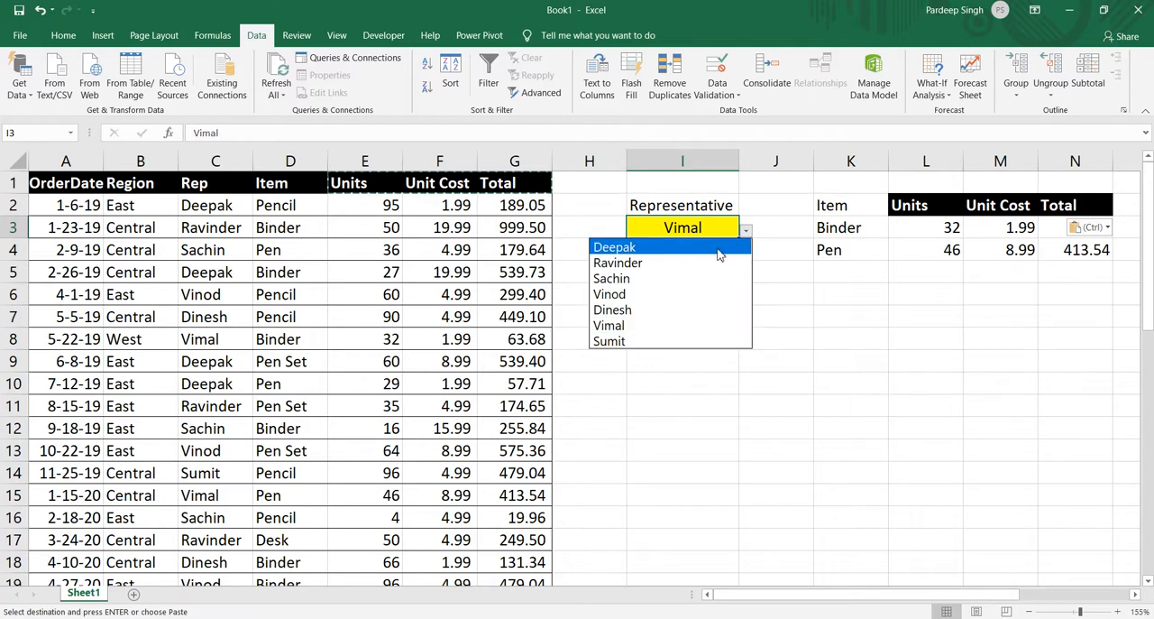
left_click(700, 295)
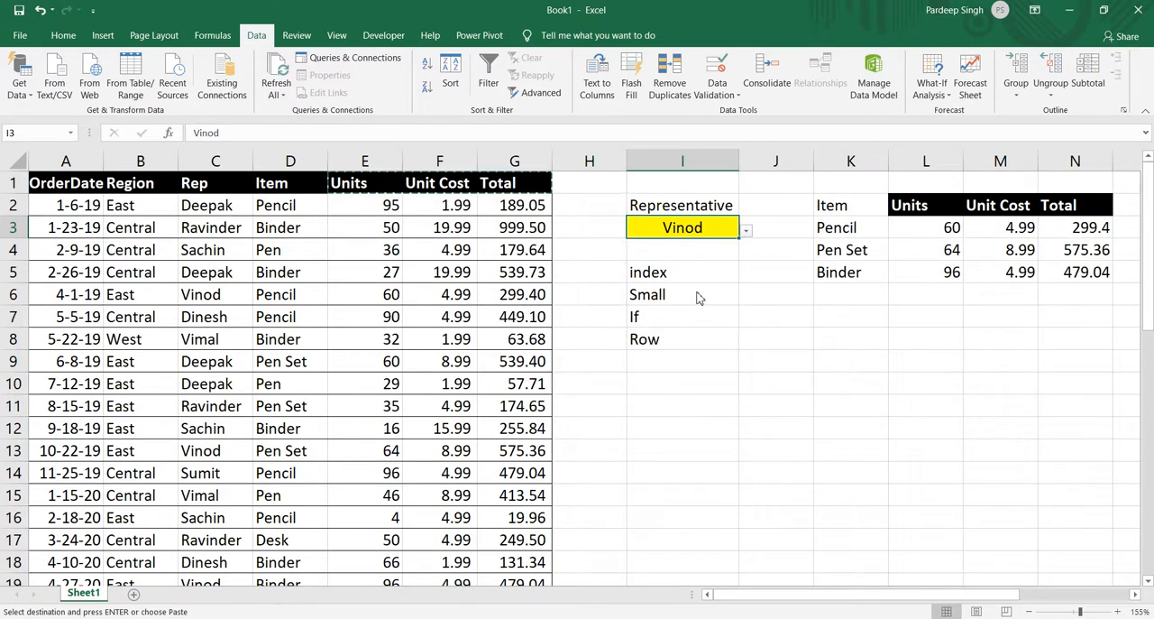
left_click(745, 233)
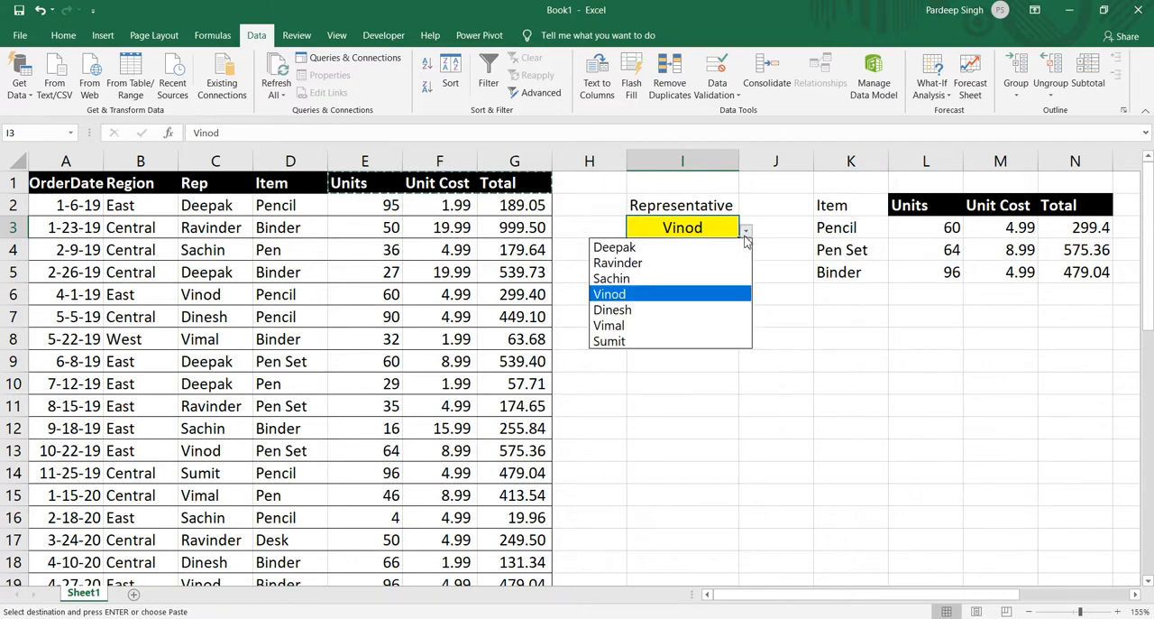
left_click(695, 325)
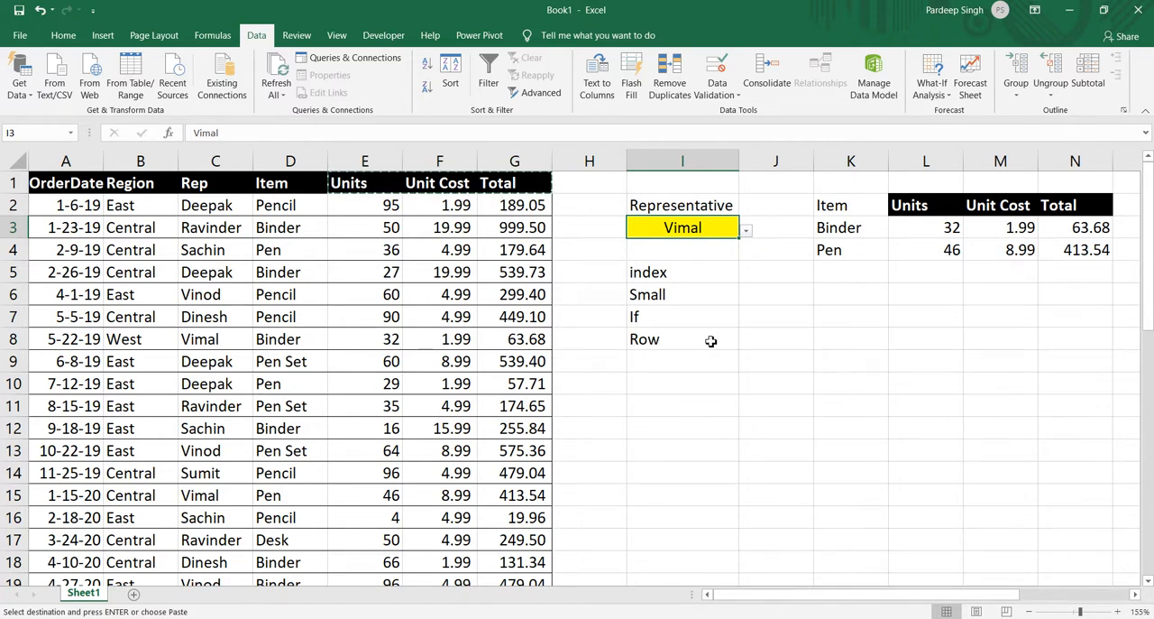
key("Escape")
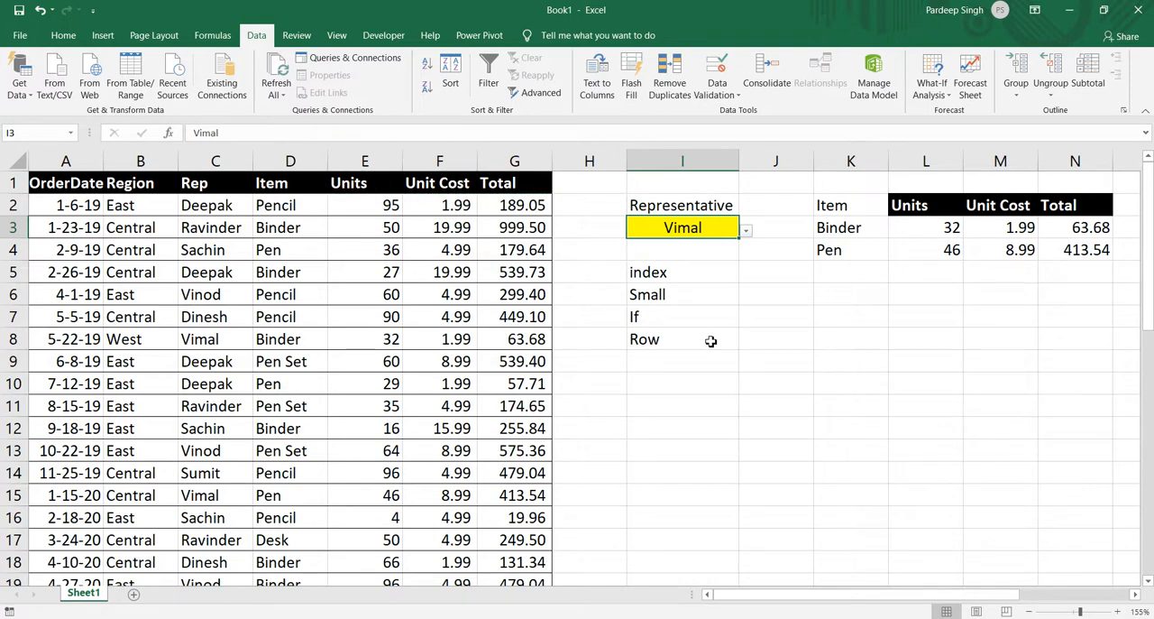